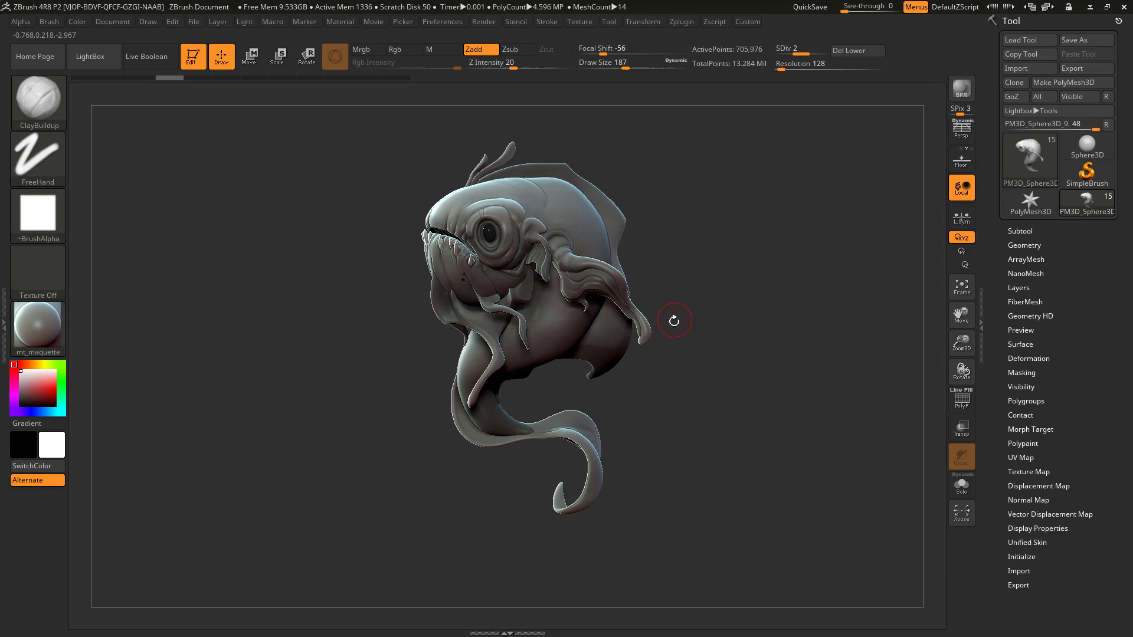
Set the draw size to 59 and look over the creature sculpt's head and side fins.
{"action": "mouse_move", "coordinate": [741, 242]}
{"action": "left_mouse_down"}
{"action": "mouse_move", "coordinate": [765, 239]}
{"action": "mouse_move", "coordinate": [692, 286]}
{"action": "mouse_move", "coordinate": [826, 248]}
{"action": "left_mouse_up"}
{"action": "key", "text": "s"}
{"action": "mouse_move", "coordinate": [486, 288]}
{"action": "left_mouse_down"}
{"action": "mouse_move", "coordinate": [473, 289]}
{"action": "mouse_move", "coordinate": [497, 294]}
{"action": "left_mouse_up"}
{"action": "key", "text": "ctrl+z"}
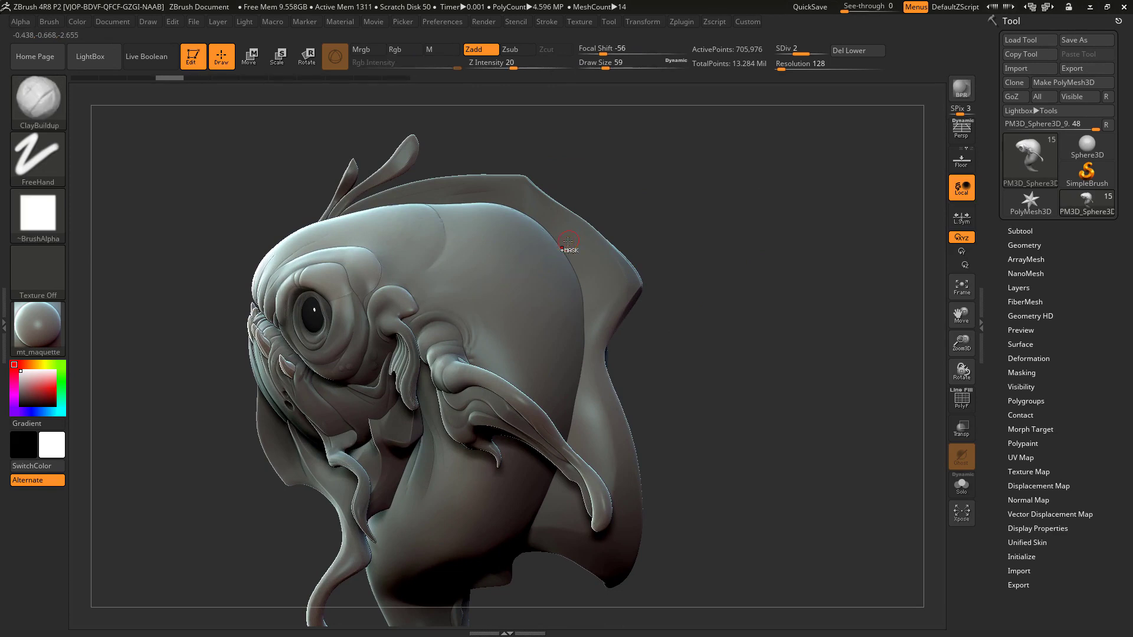
{"action": "mouse_move", "coordinate": [736, 262]}
{"action": "left_mouse_down"}
{"action": "mouse_move", "coordinate": [697, 289]}
{"action": "mouse_move", "coordinate": [751, 228]}
{"action": "left_mouse_up"}
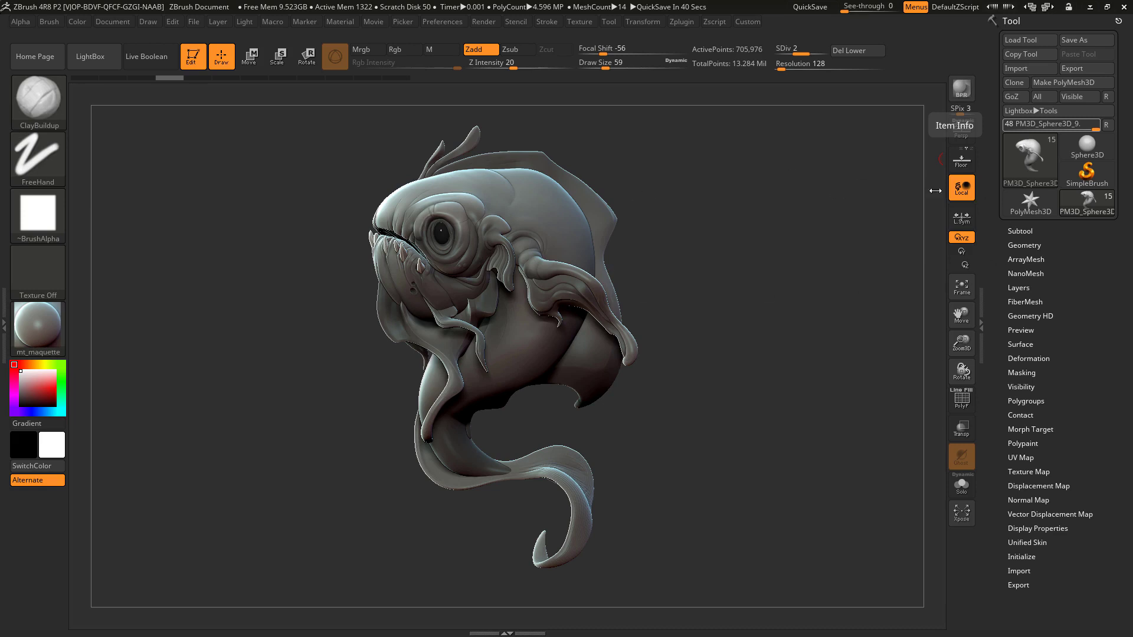
Switch the active tool from the creature to a Plane3D primitive and square it to the view.
{"action": "left_click", "coordinate": [1084, 147]}
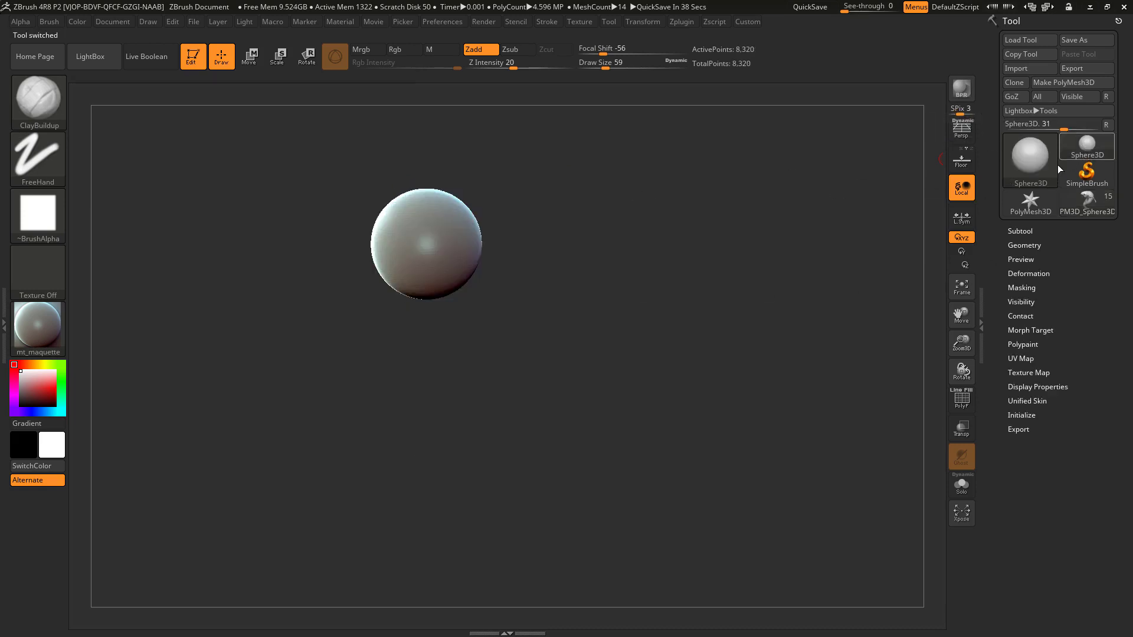
{"action": "left_click", "coordinate": [1035, 164]}
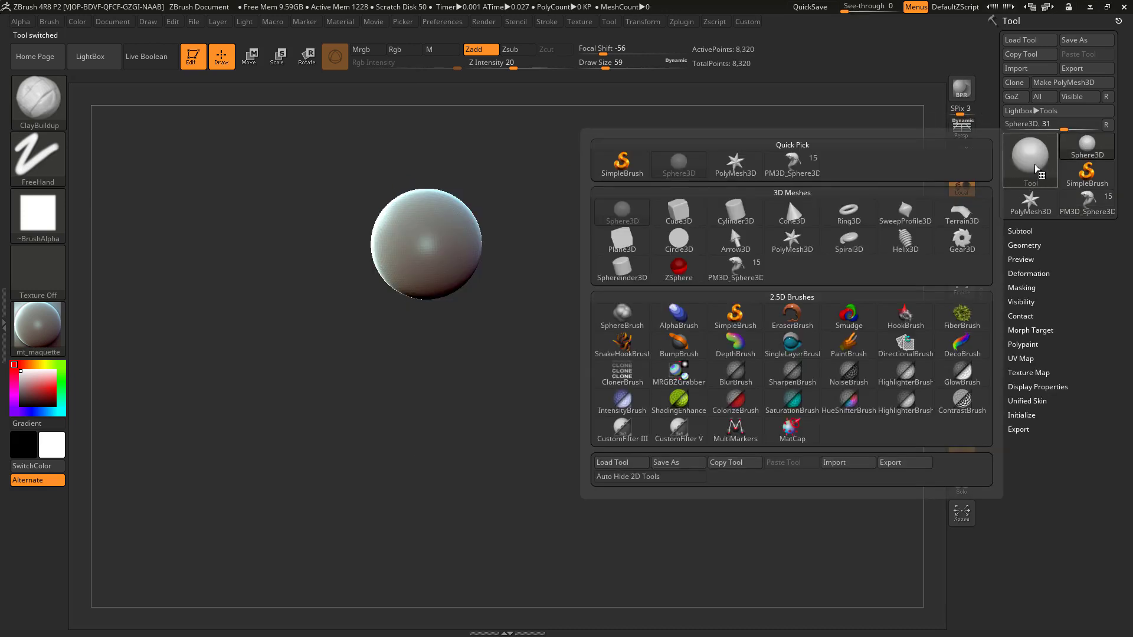
{"action": "left_click", "coordinate": [622, 240]}
{"action": "left_click_drag", "start_coordinate": [635, 304], "coordinate": [717, 318], "text": "shift"}
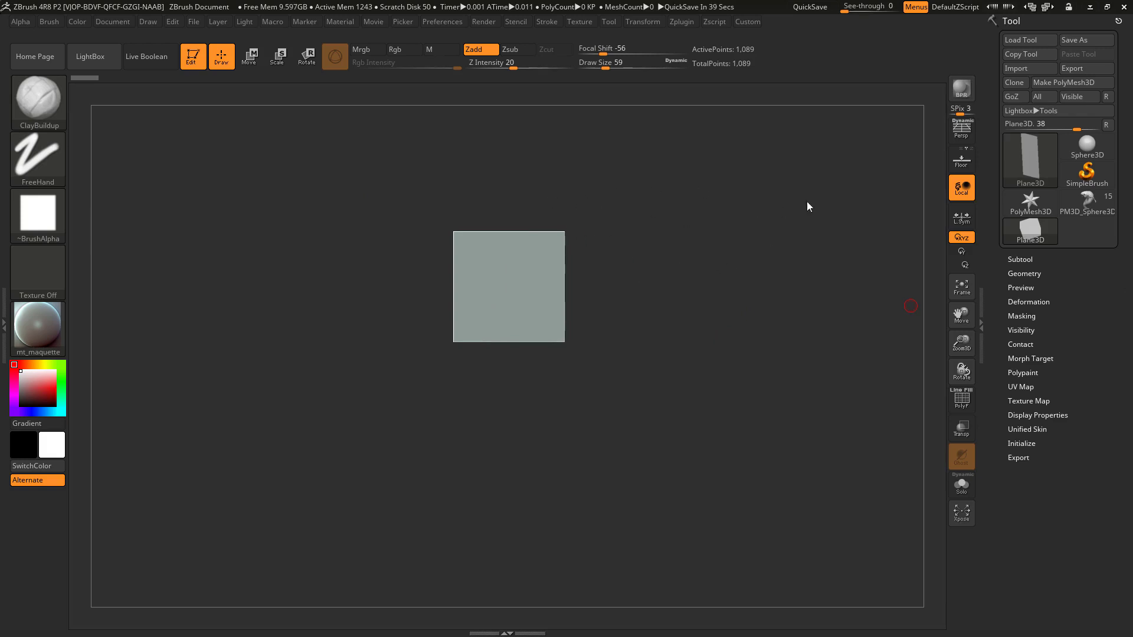
Convert the plane to a PolyMesh3D and draw it on the canvas in edit mode, facing the view.
{"action": "left_click", "coordinate": [1070, 83]}
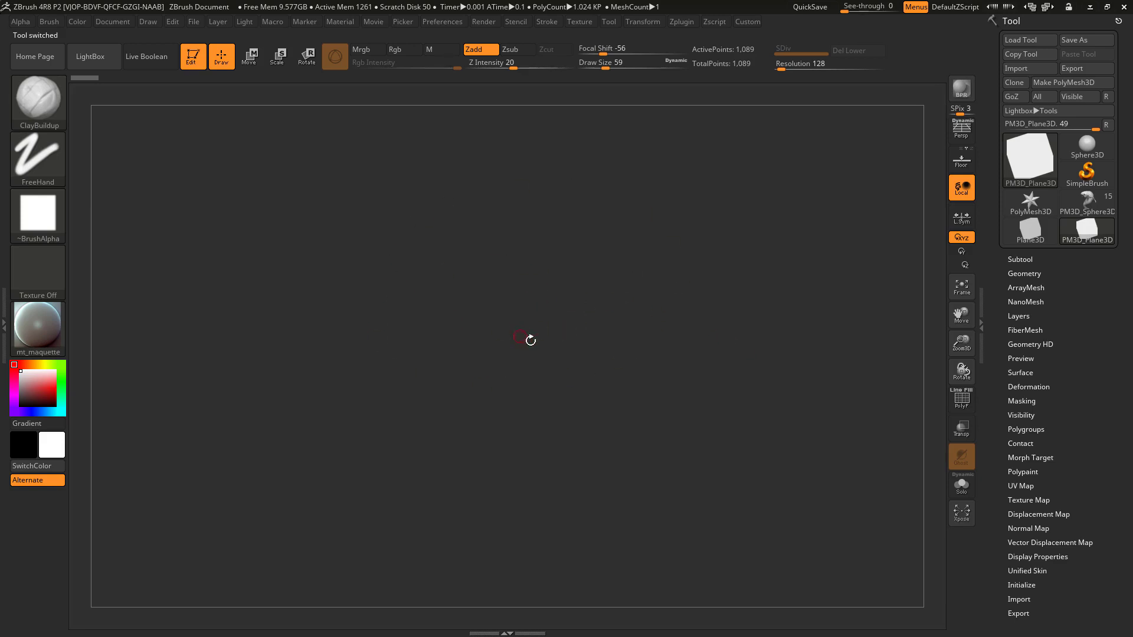
{"action": "left_click", "coordinate": [195, 57]}
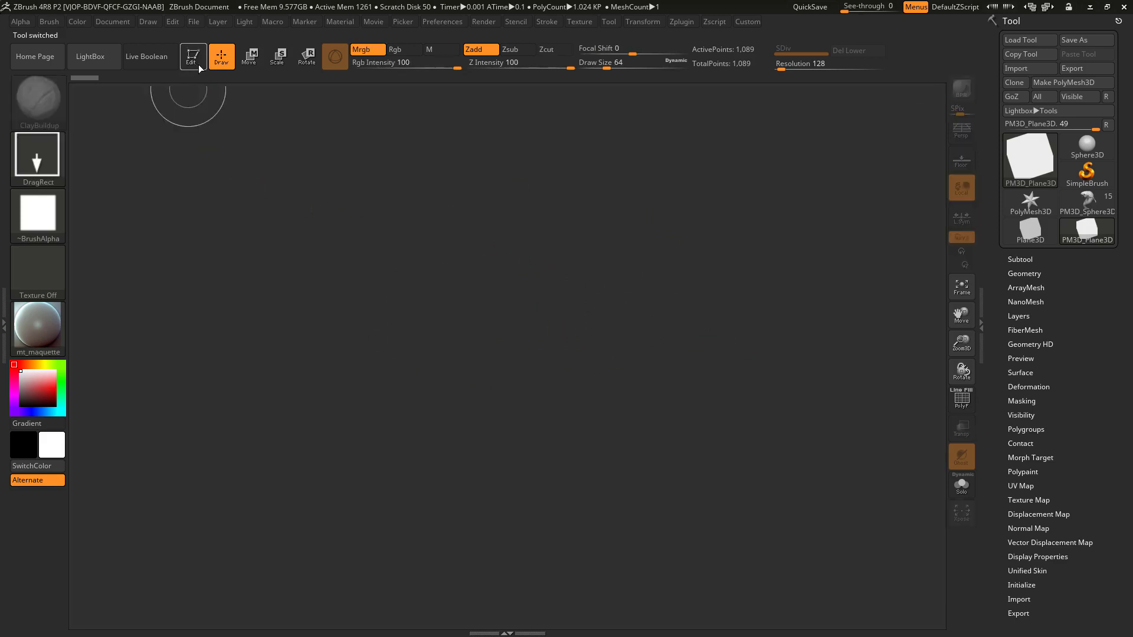
{"action": "left_click_drag", "start_coordinate": [504, 244], "coordinate": [565, 381]}
{"action": "key", "text": "t"}
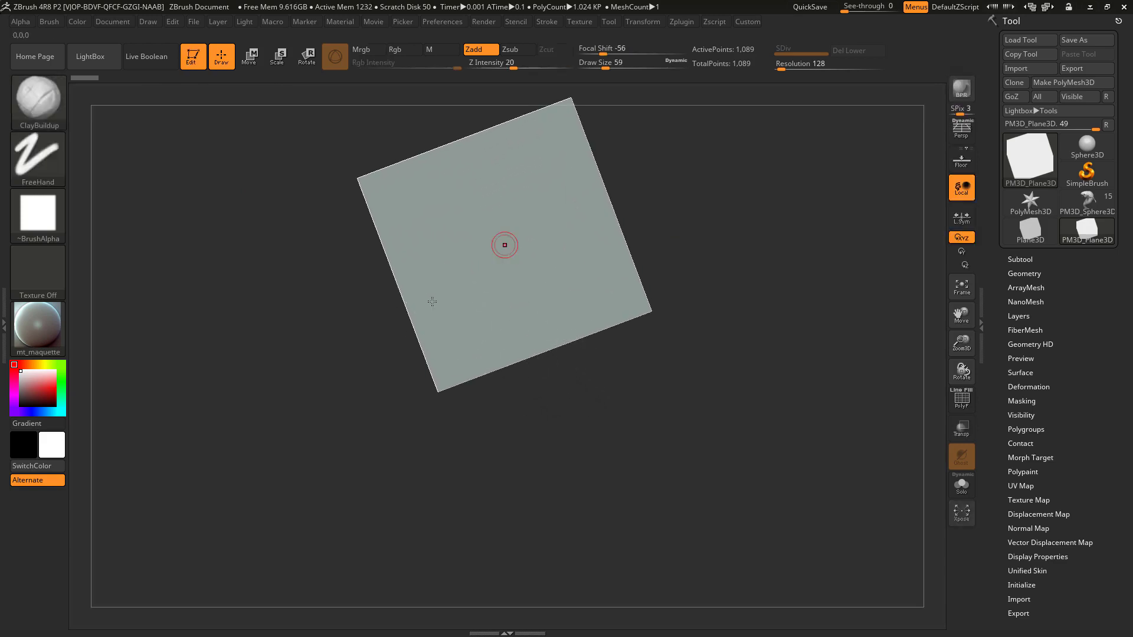
{"action": "left_click_drag", "start_coordinate": [738, 222], "coordinate": [744, 299], "text": "shift"}
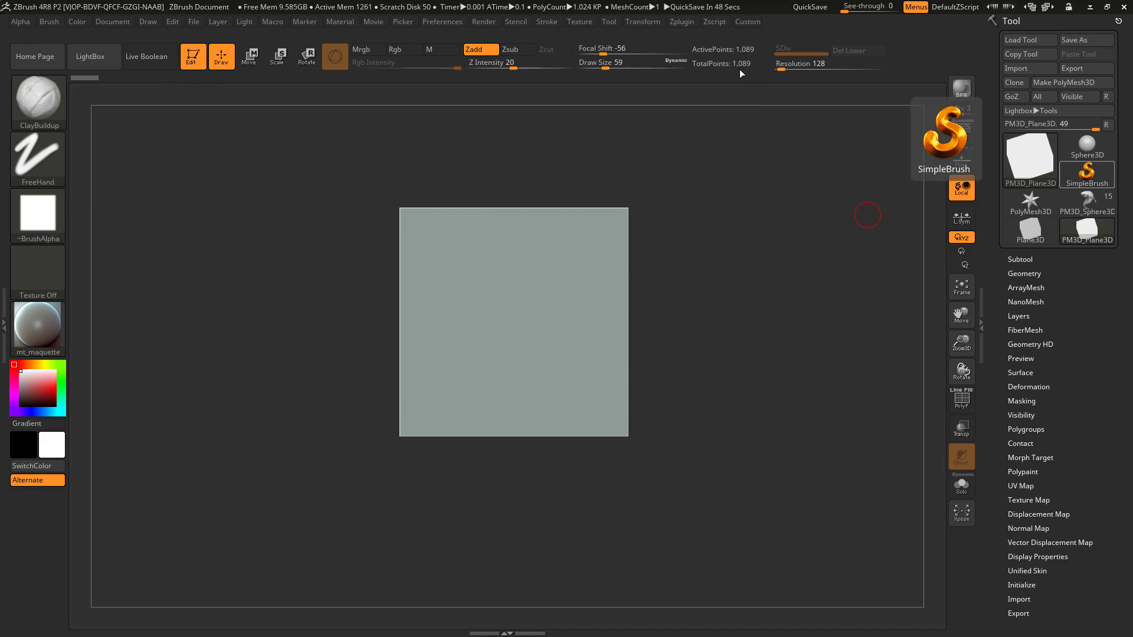
Show the plane's polyframe and divide it to subdivision level 4 with smoothing on, zooming in on a corner.
{"action": "left_click_drag", "start_coordinate": [725, 260], "coordinate": [830, 328]}
{"action": "left_click", "coordinate": [962, 399]}
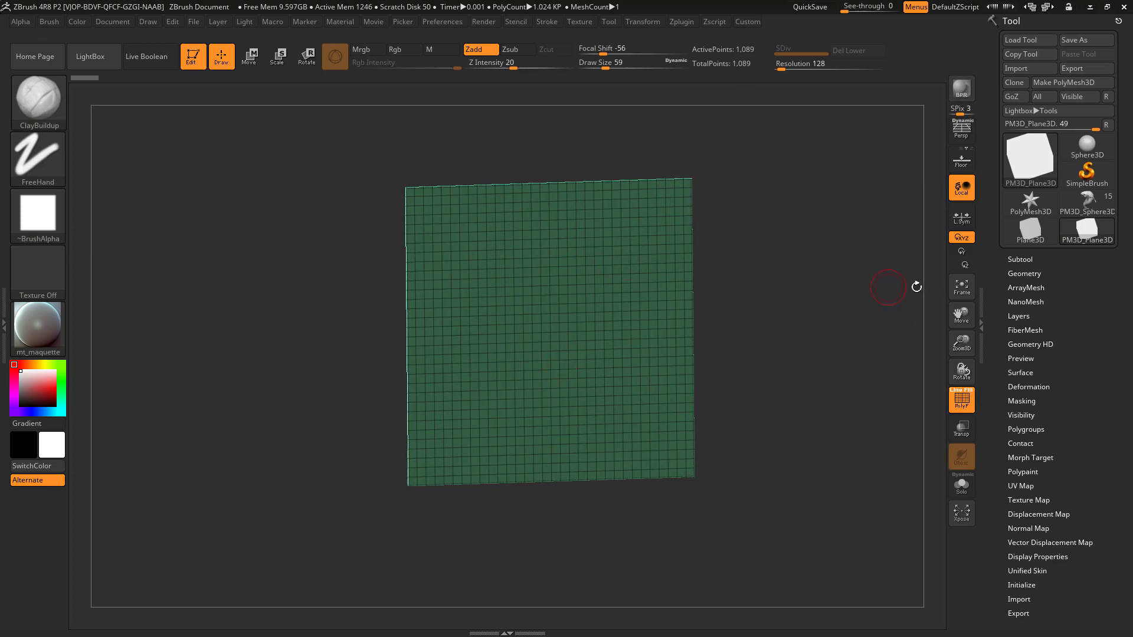
{"action": "left_click", "coordinate": [1030, 273]}
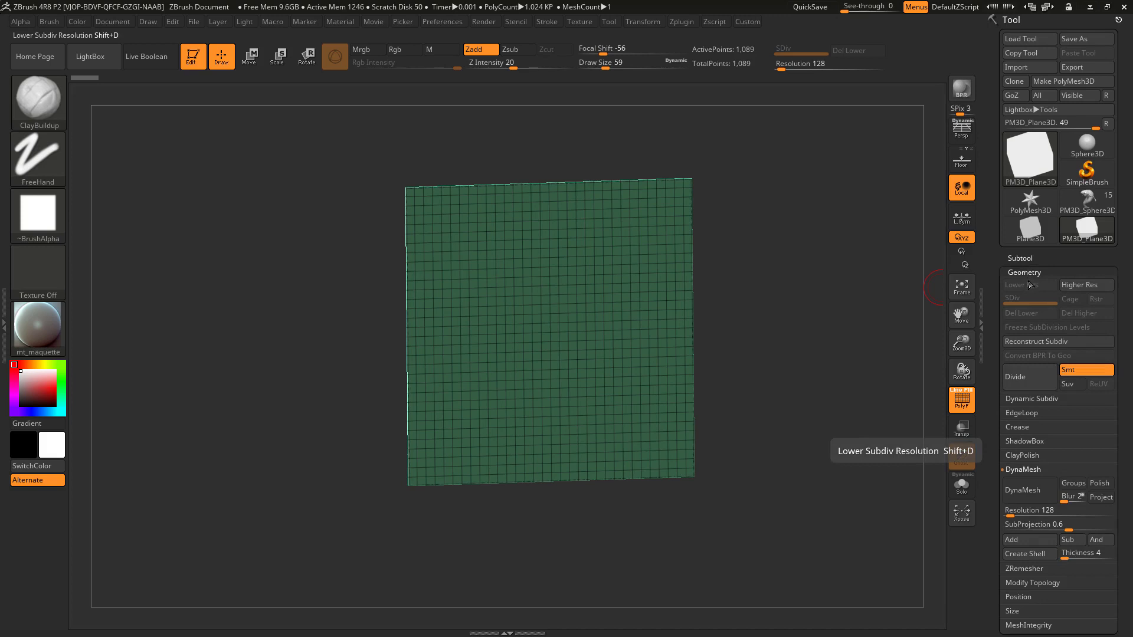
{"action": "left_click", "coordinate": [1031, 379]}
{"action": "left_click", "coordinate": [1031, 380]}
{"action": "left_click", "coordinate": [1030, 379]}
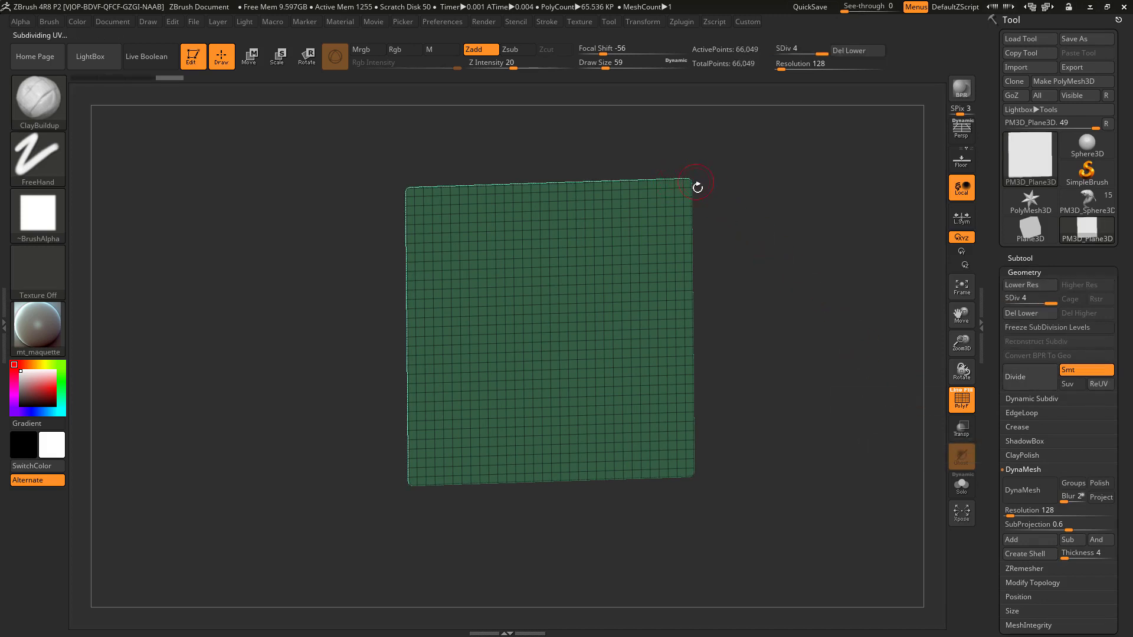
{"action": "left_click_drag", "start_coordinate": [744, 185], "coordinate": [731, 296], "text": "shift"}
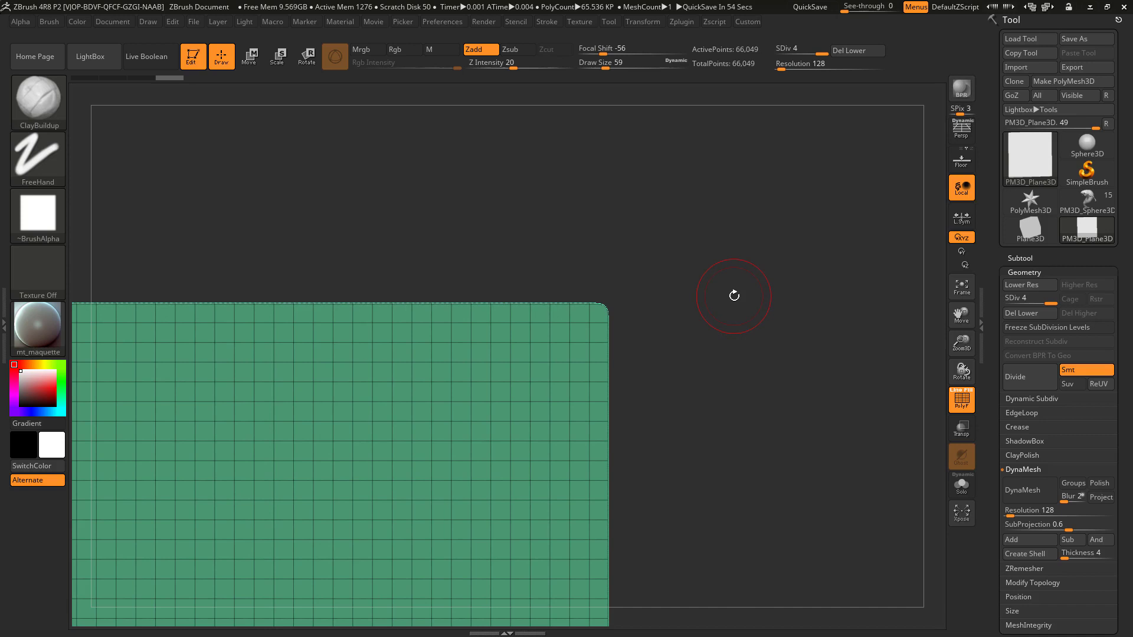
{"action": "mouse_move", "coordinate": [1087, 201]}
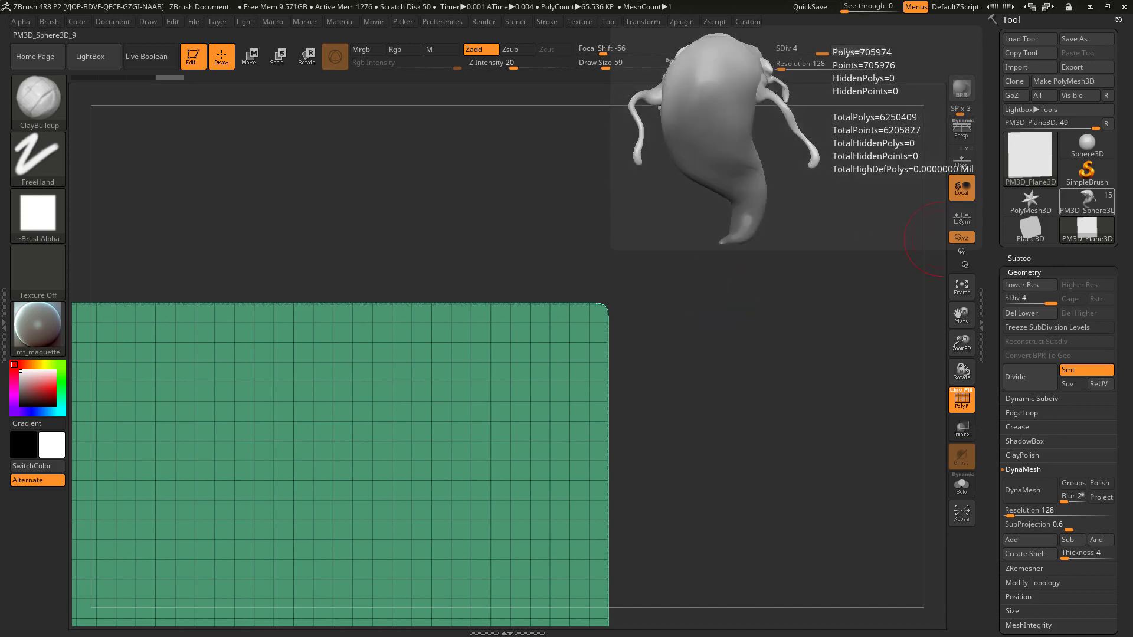
Make a new PolyMesh3D from the original Plane3D and divide it to subdivision level 5 with smoothing off.
{"action": "left_click", "coordinate": [1036, 235]}
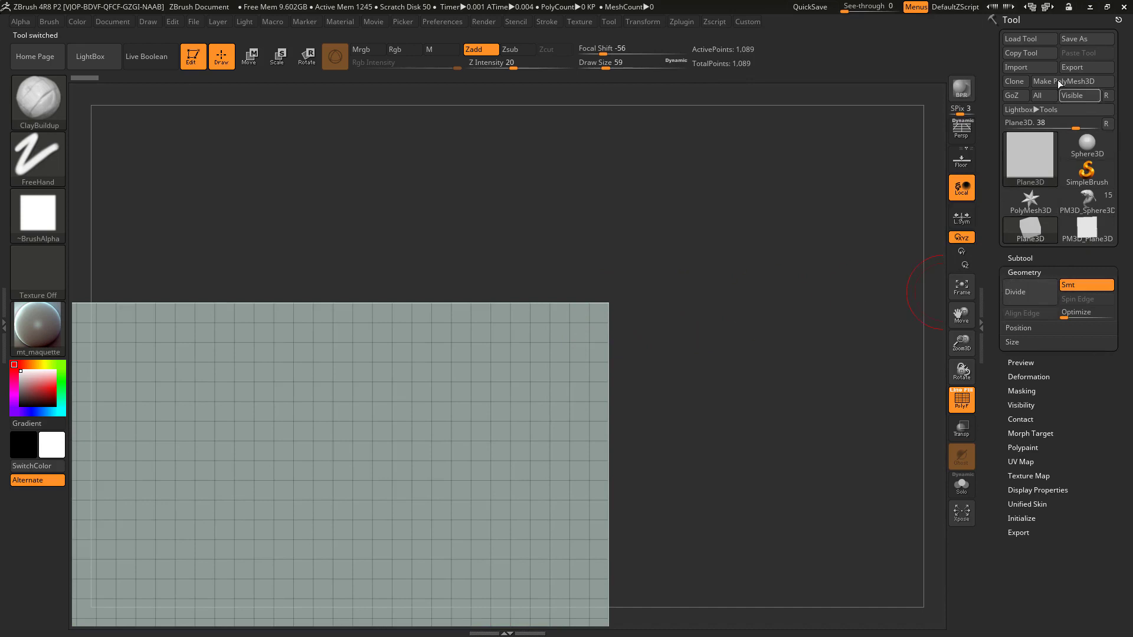
{"action": "left_click", "coordinate": [1078, 83]}
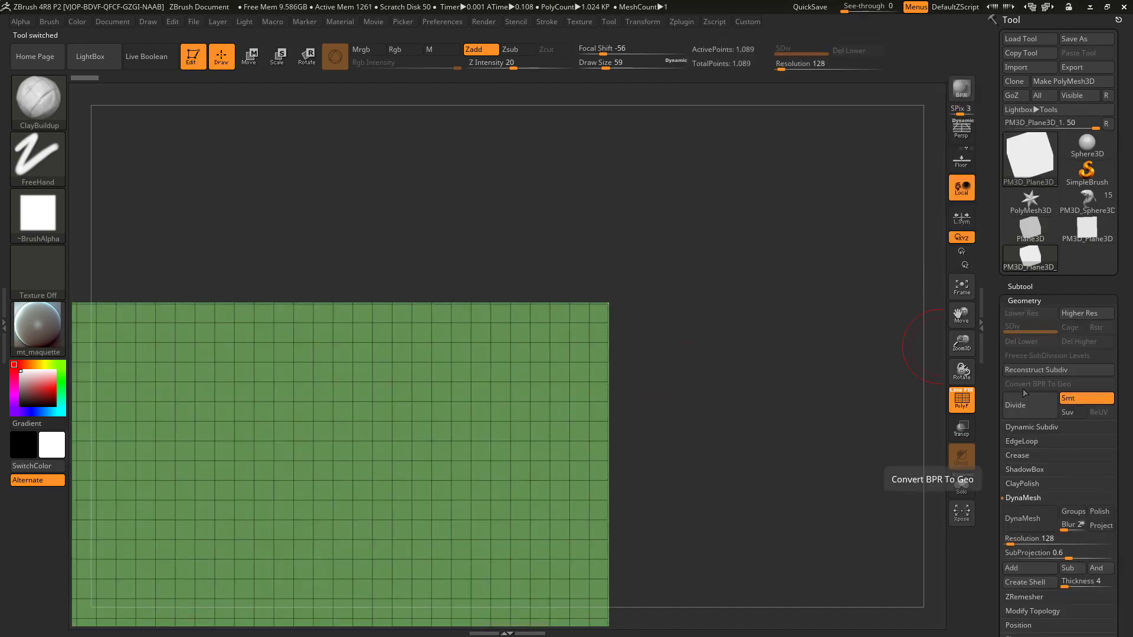
{"action": "left_click", "coordinate": [1081, 399]}
{"action": "left_click", "coordinate": [1030, 406]}
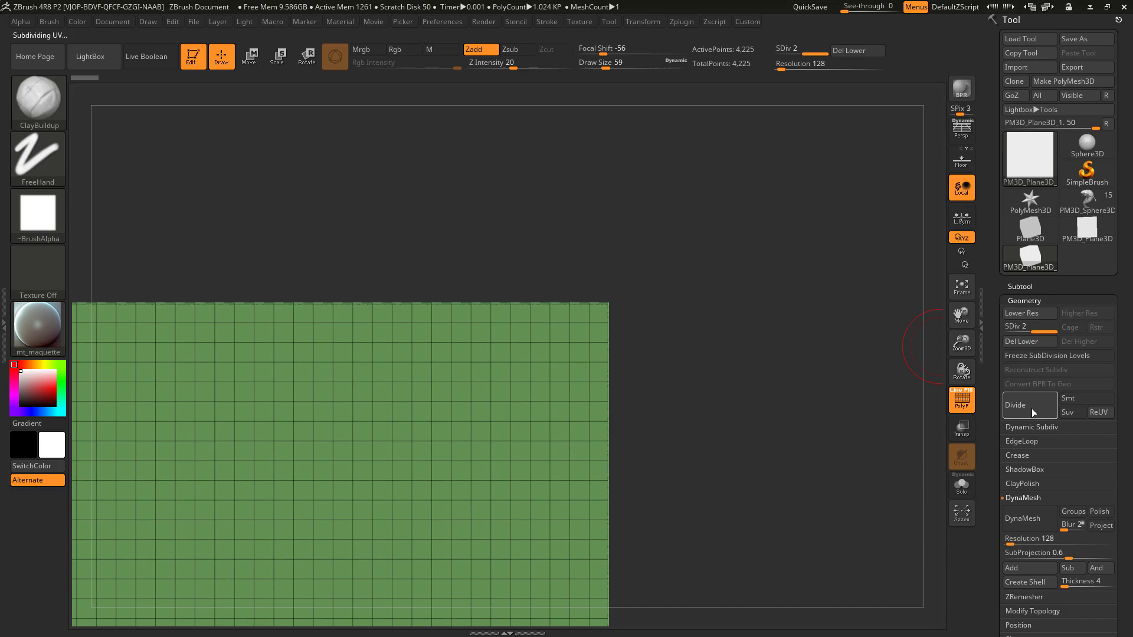
{"action": "left_click", "coordinate": [1031, 406]}
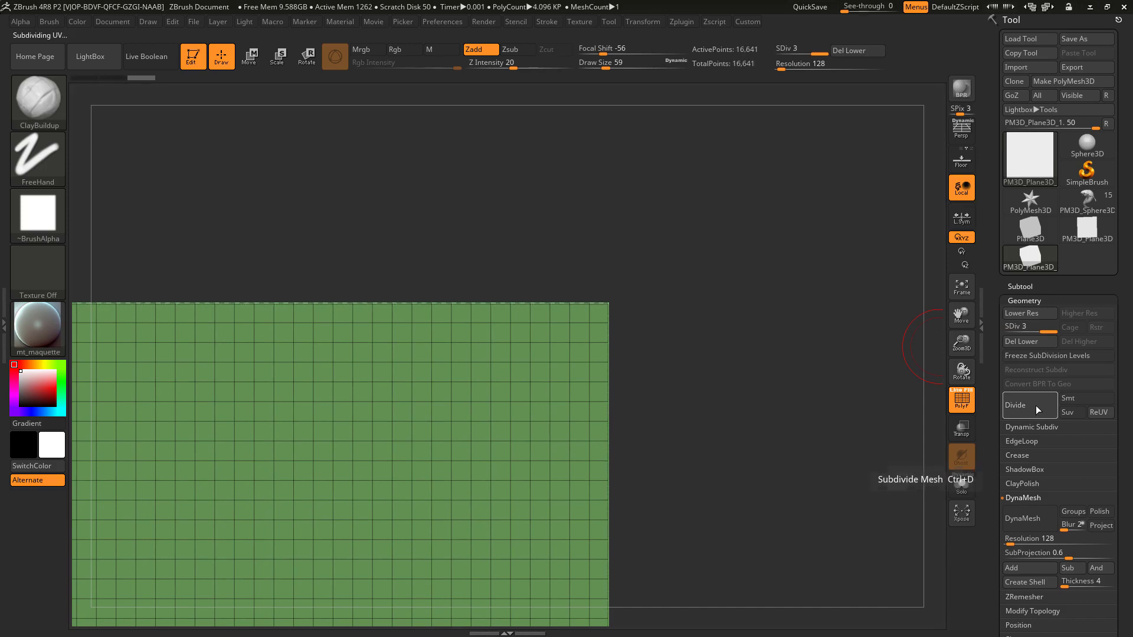
{"action": "left_click", "coordinate": [1036, 407]}
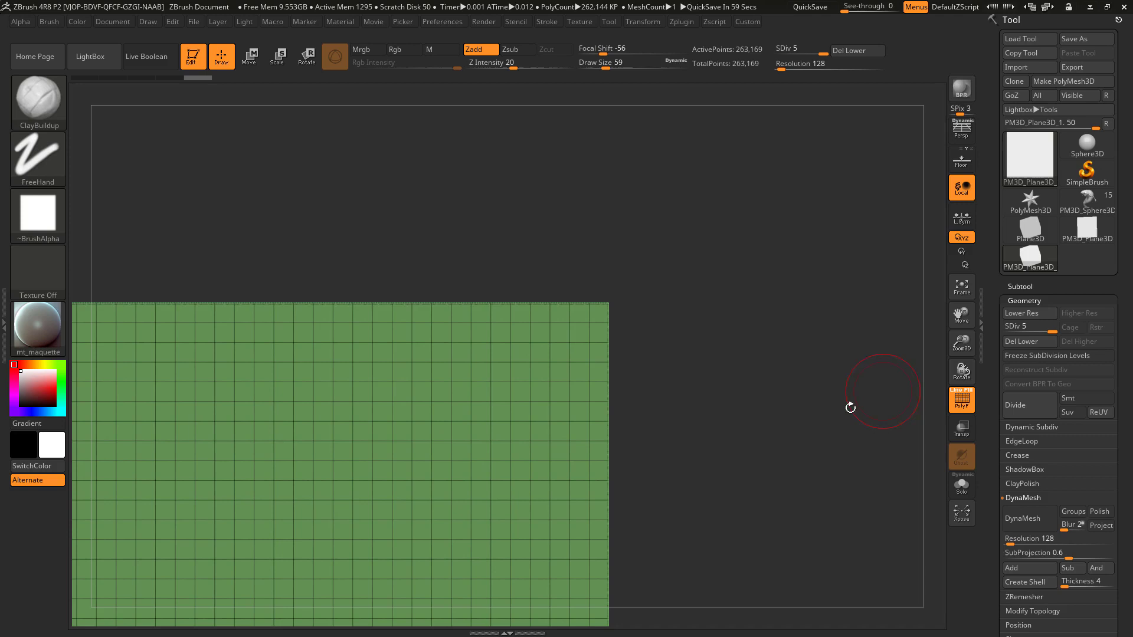
Frame the whole plane in the view and hide its polyframe.
{"action": "left_click_drag", "start_coordinate": [815, 317], "coordinate": [718, 333], "text": "alt"}
{"action": "key", "text": "f"}
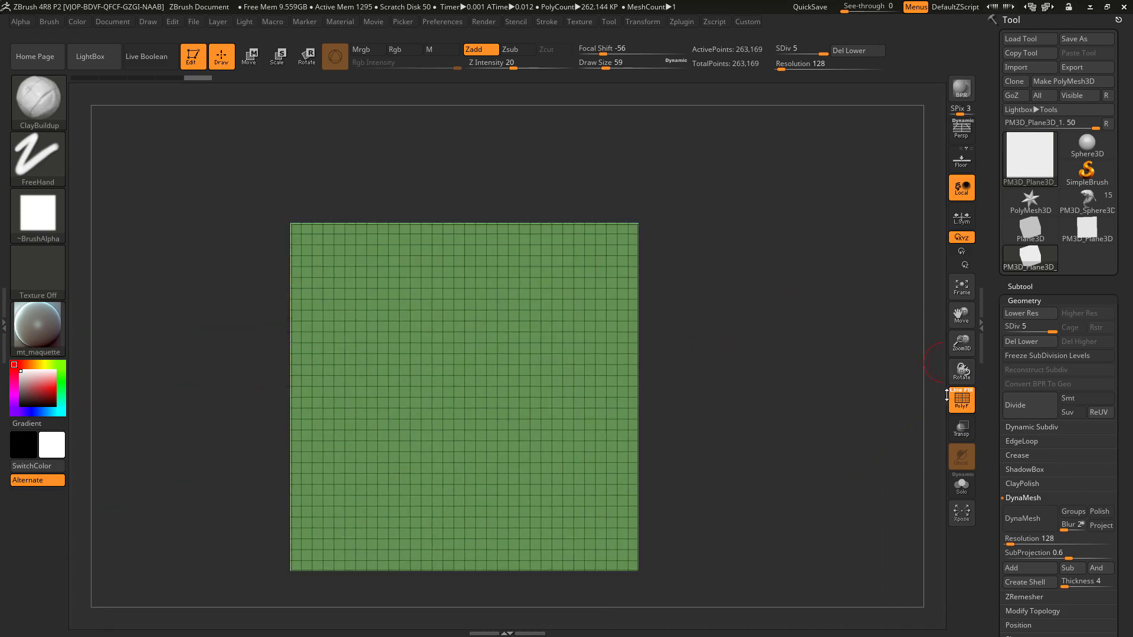
{"action": "key", "text": "shift+f"}
{"action": "left_click_drag", "start_coordinate": [785, 363], "coordinate": [818, 354]}
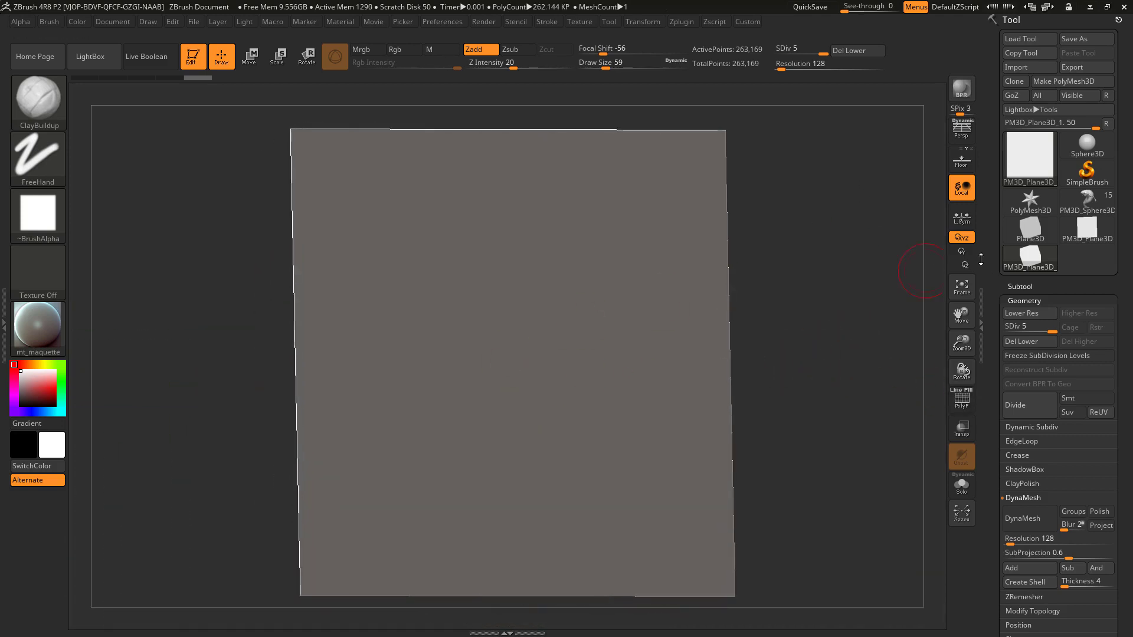
Select the Pinch brush and turn on perspective for the plane view.
{"action": "key", "text": "b"}
{"action": "key", "text": "p"}
{"action": "key", "text": "i"}
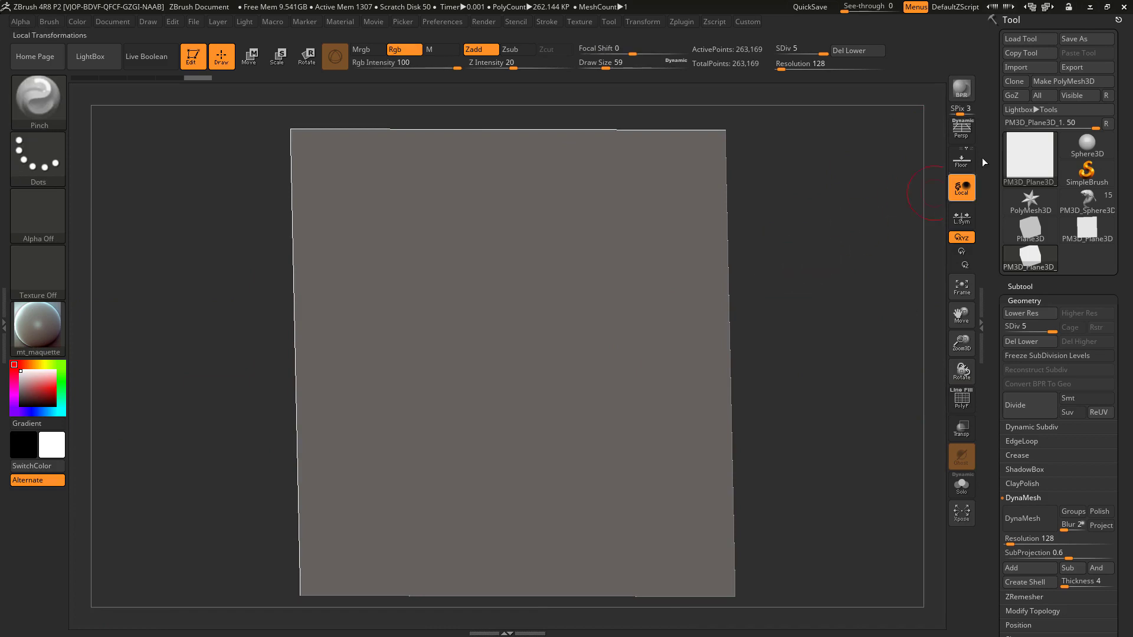
{"action": "left_click", "coordinate": [962, 129]}
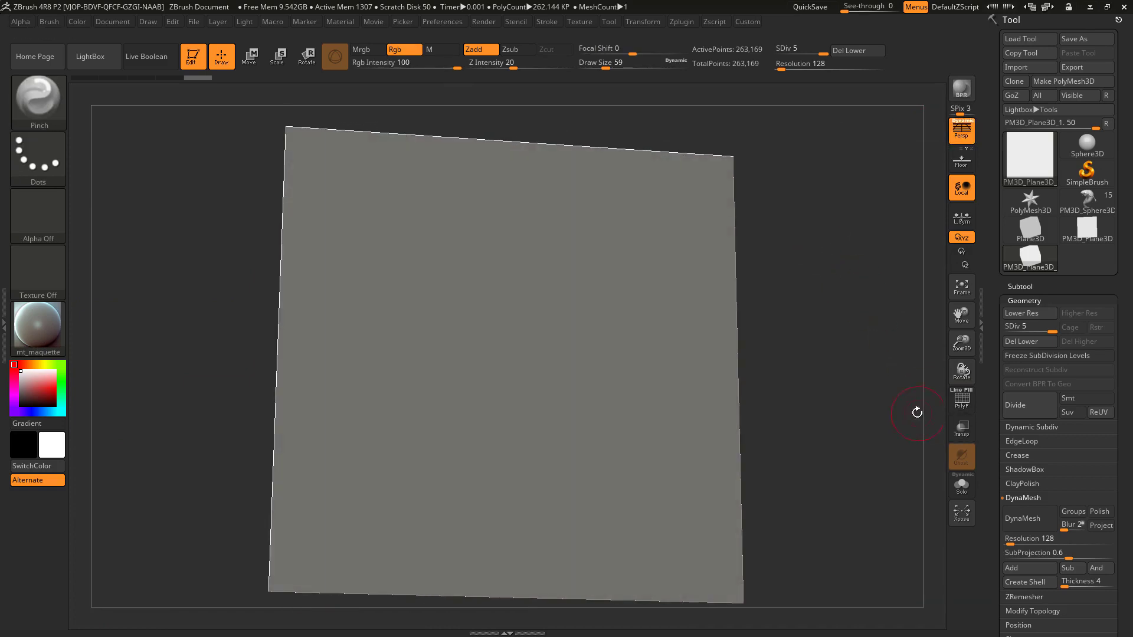
{"action": "mouse_move", "coordinate": [834, 337]}
{"action": "left_mouse_down"}
{"action": "mouse_move", "coordinate": [857, 271]}
{"action": "mouse_move", "coordinate": [845, 336]}
{"action": "mouse_move", "coordinate": [826, 334]}
{"action": "left_mouse_up"}
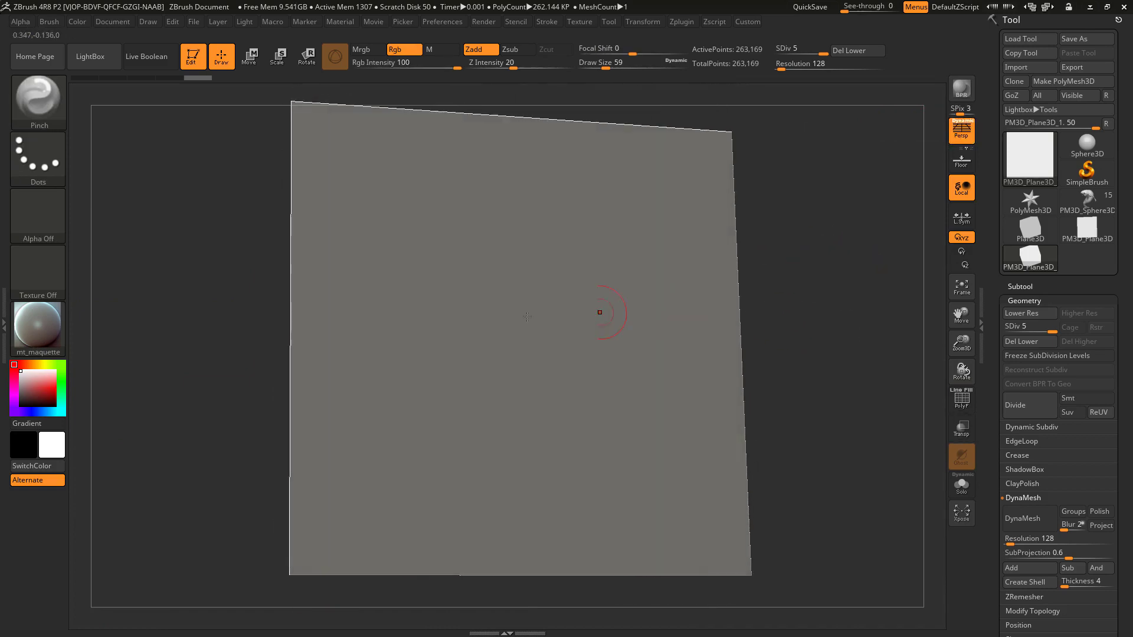
Try ClayBuildup strokes at draw size 140 on the middle of the plane, and undo them.
{"action": "key", "text": "s"}
{"action": "mouse_move", "coordinate": [468, 323]}
{"action": "left_mouse_down"}
{"action": "mouse_move", "coordinate": [481, 323]}
{"action": "mouse_move", "coordinate": [508, 283]}
{"action": "mouse_move", "coordinate": [540, 339]}
{"action": "left_mouse_up"}
{"action": "key", "text": "b"}
{"action": "key", "text": "c"}
{"action": "key", "text": "b"}
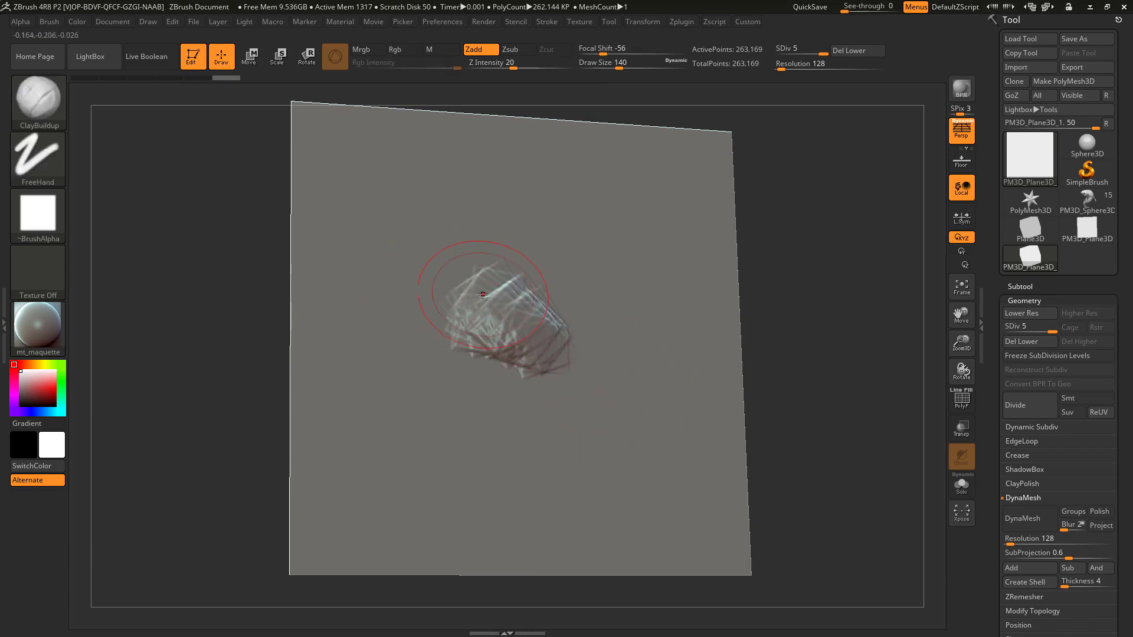
{"action": "key", "text": "ctrl+z"}
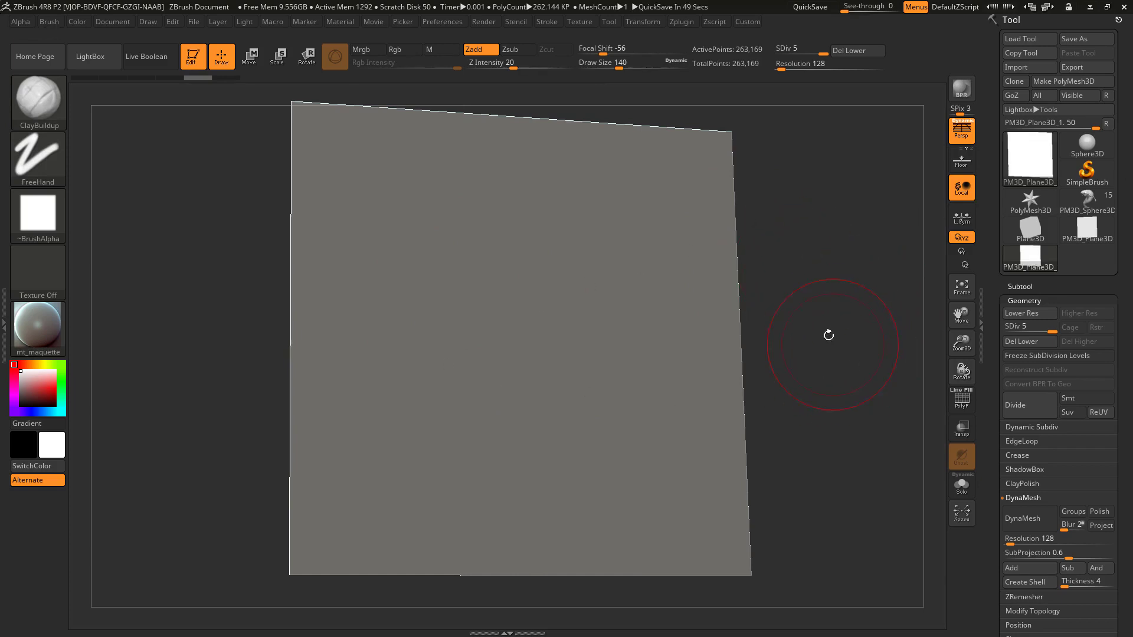
Set the draw size to 97 and paint a round mask on the lower part of the plane.
{"action": "key", "text": "bracketleft"}
{"action": "key", "text": "s"}
{"action": "left_click", "coordinate": [584, 395]}
{"action": "mouse_move", "coordinate": [814, 360]}
{"action": "left_mouse_down", "text": "shift"}
{"action": "mouse_move", "coordinate": [802, 363]}
{"action": "mouse_move", "coordinate": [819, 326]}
{"action": "mouse_move", "coordinate": [841, 320]}
{"action": "left_mouse_up", "text": "shift"}
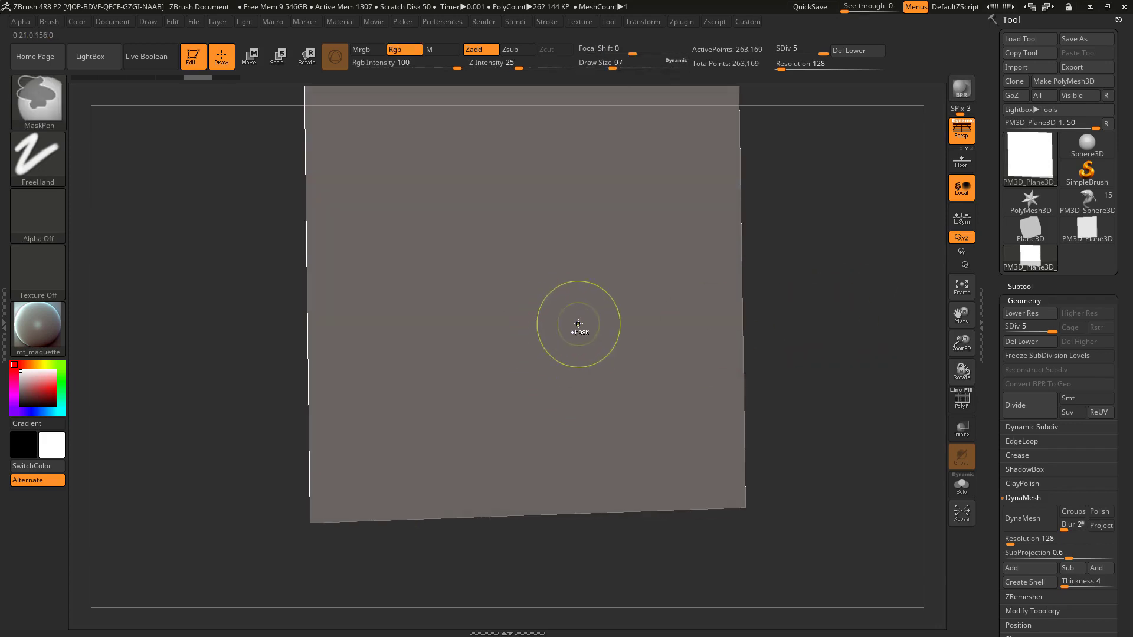
{"action": "mouse_move", "coordinate": [576, 323]}
{"action": "left_mouse_down", "text": "ctrl"}
{"action": "mouse_move", "coordinate": [576, 372]}
{"action": "mouse_move", "coordinate": [568, 314]}
{"action": "mouse_move", "coordinate": [590, 352]}
{"action": "mouse_move", "coordinate": [570, 327]}
{"action": "mouse_move", "coordinate": [534, 348]}
{"action": "mouse_move", "coordinate": [554, 331]}
{"action": "mouse_move", "coordinate": [597, 367]}
{"action": "mouse_move", "coordinate": [596, 321]}
{"action": "left_mouse_up", "text": "ctrl"}
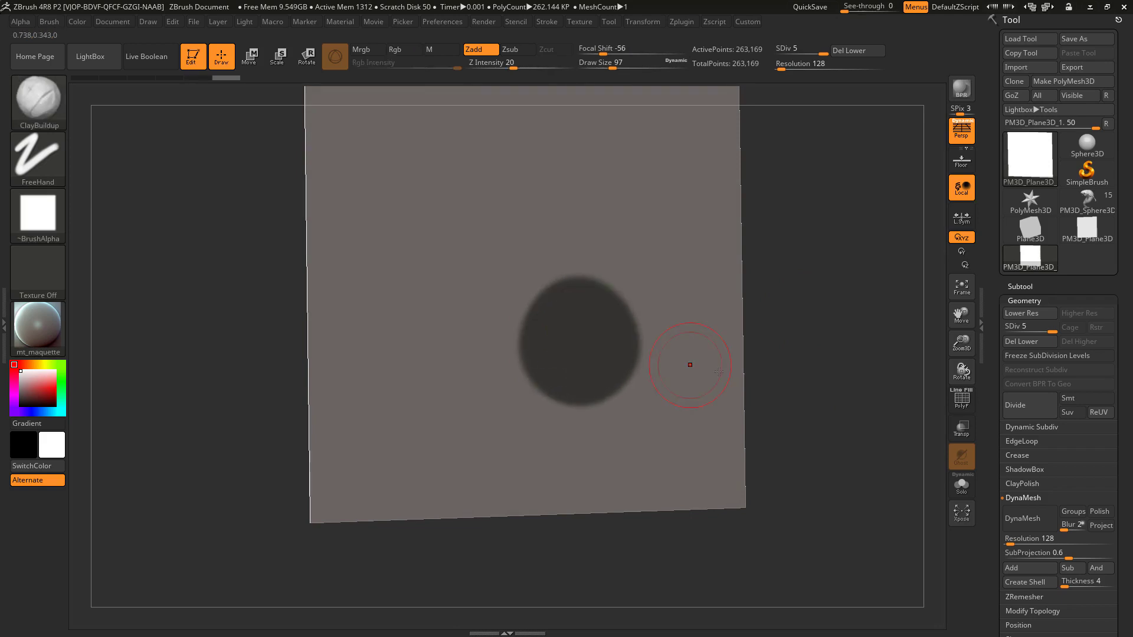
Invert the mask so only the round patch is editable, and select the Move brush.
{"action": "left_click_drag", "start_coordinate": [837, 491], "coordinate": [795, 460]}
{"action": "key", "text": "b"}
{"action": "key", "text": "m"}
{"action": "key", "text": "v"}
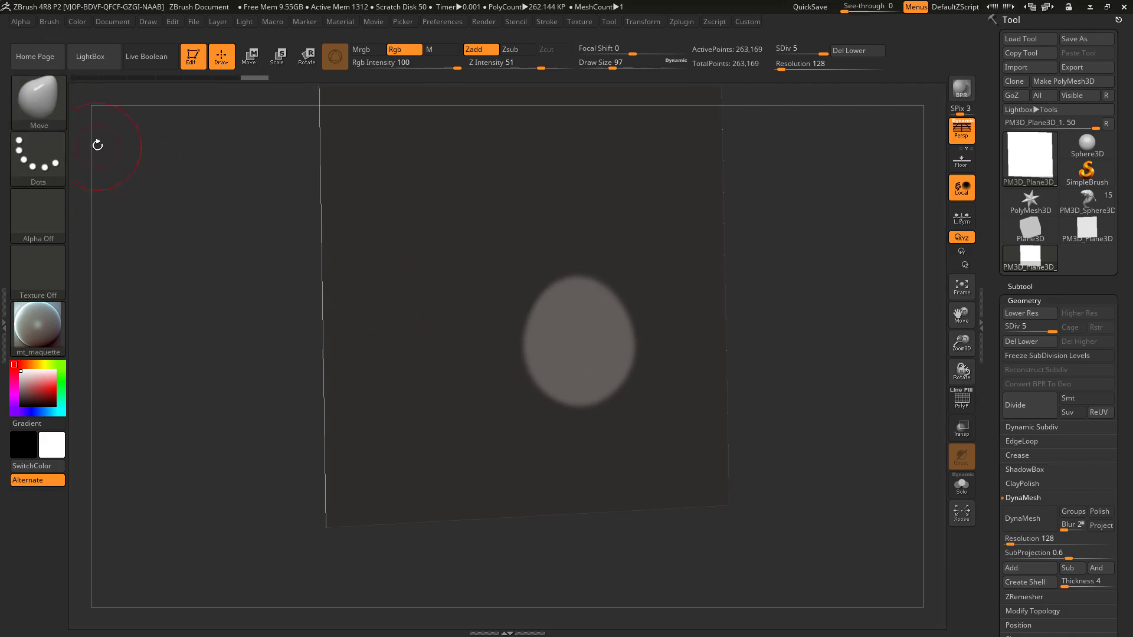
Set the draw size to 187 and pull the unmasked round patch out from the plane with the Move brush.
{"action": "key", "text": "s"}
{"action": "left_click", "coordinate": [589, 384]}
{"action": "key", "text": "s"}
{"action": "left_click", "coordinate": [615, 420]}
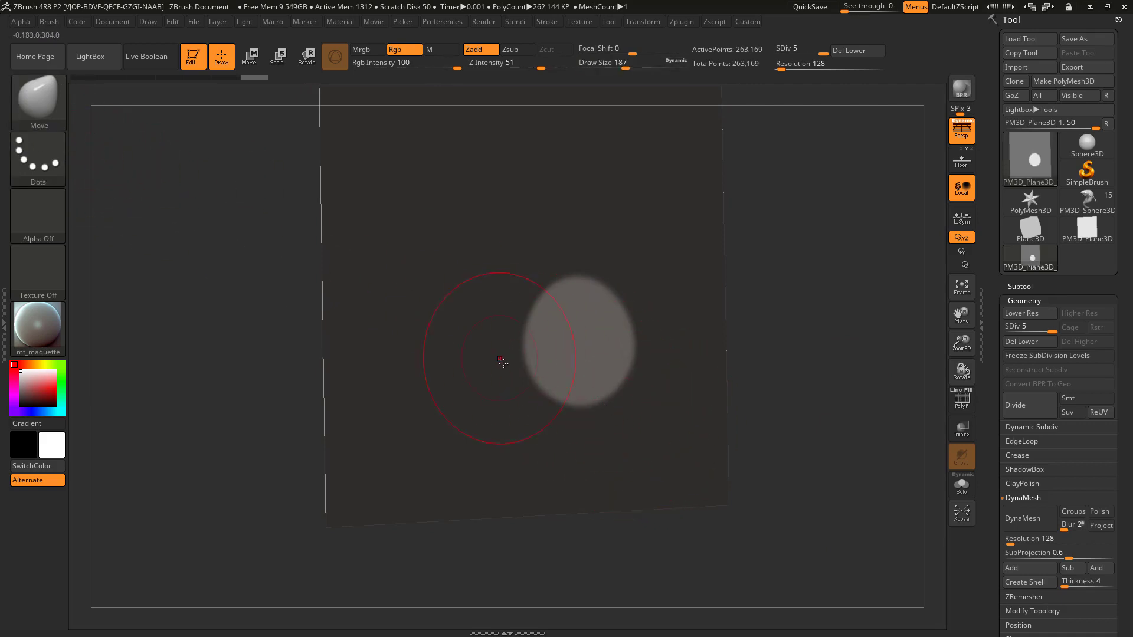
{"action": "left_click_drag", "start_coordinate": [808, 333], "coordinate": [822, 326]}
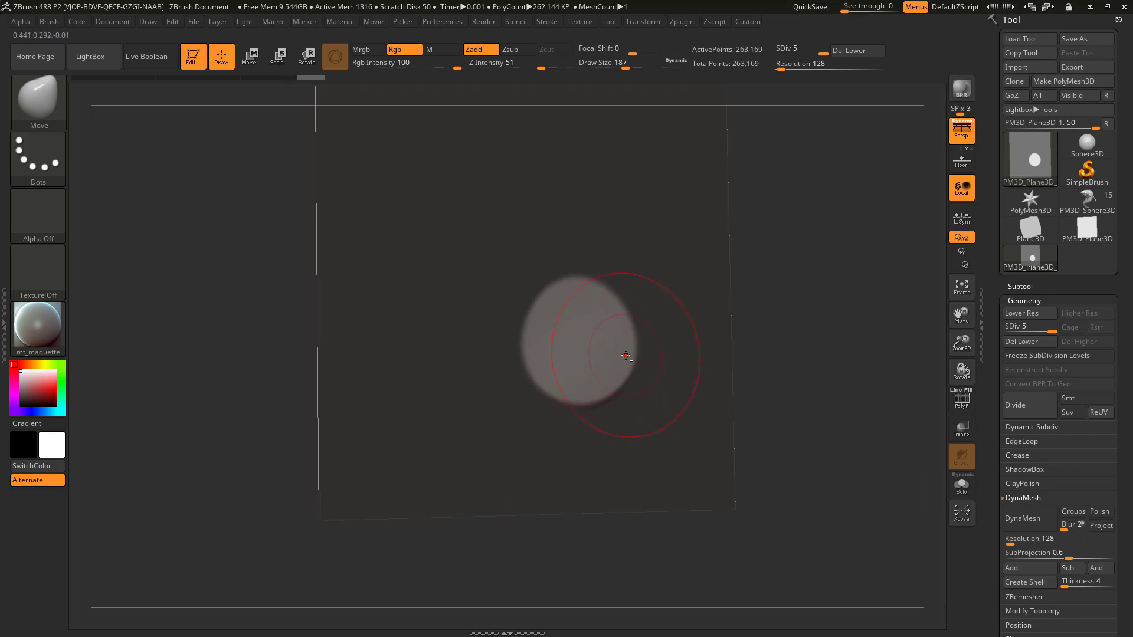
{"action": "mouse_move", "coordinate": [762, 345]}
{"action": "left_mouse_down"}
{"action": "mouse_move", "coordinate": [799, 339]}
{"action": "mouse_move", "coordinate": [796, 359]}
{"action": "left_mouse_up"}
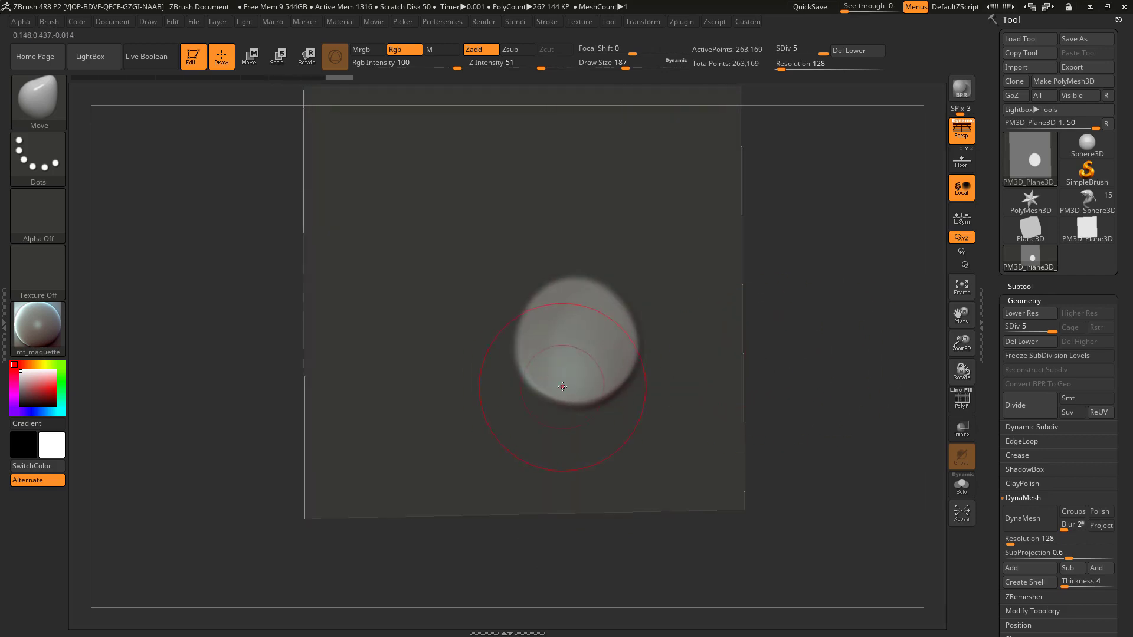
{"action": "left_click_drag", "start_coordinate": [549, 383], "coordinate": [632, 373]}
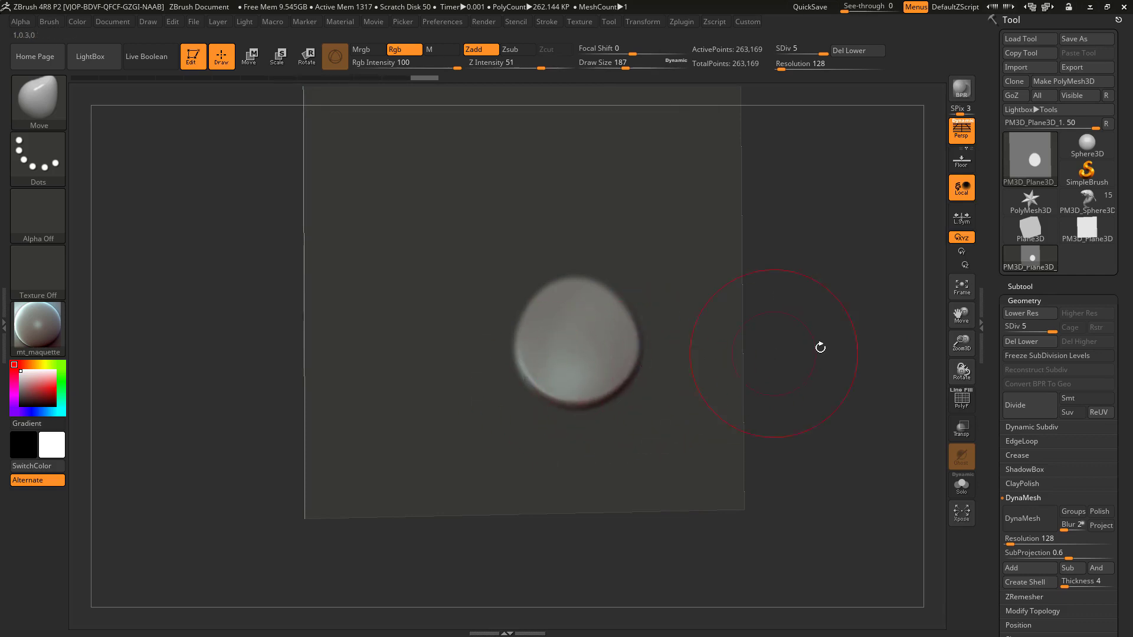
Set the draw size to 149 and clear the mask from the plane.
{"action": "left_click_drag", "start_coordinate": [820, 348], "coordinate": [849, 349]}
{"action": "key", "text": "s"}
{"action": "left_click_drag", "start_coordinate": [590, 362], "coordinate": [584, 361]}
{"action": "mouse_move", "coordinate": [794, 321]}
{"action": "left_mouse_down"}
{"action": "mouse_move", "coordinate": [832, 324]}
{"action": "mouse_move", "coordinate": [864, 368]}
{"action": "mouse_move", "coordinate": [629, 354]}
{"action": "left_mouse_up"}
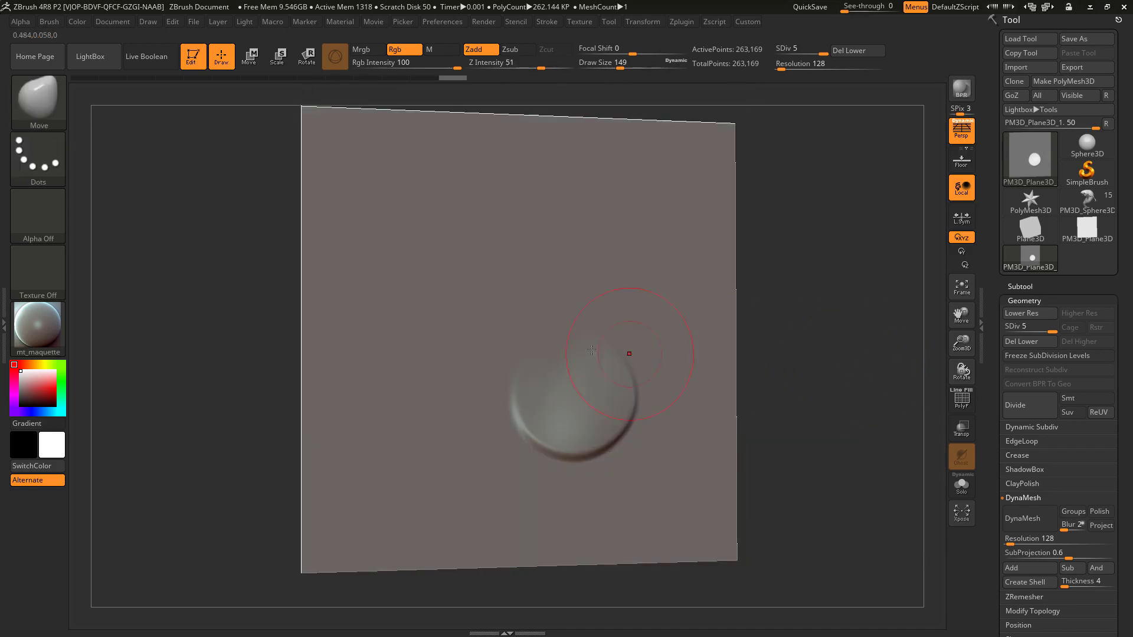
Paint a second round mask at draw size 108 just above the raised disc, overlapping its upper edge.
{"action": "right_click_drag", "start_coordinate": [657, 324], "coordinate": [650, 331]}
{"action": "key", "text": "ctrl"}
{"action": "left_click_drag", "start_coordinate": [572, 275], "coordinate": [606, 281], "text": "ctrl"}
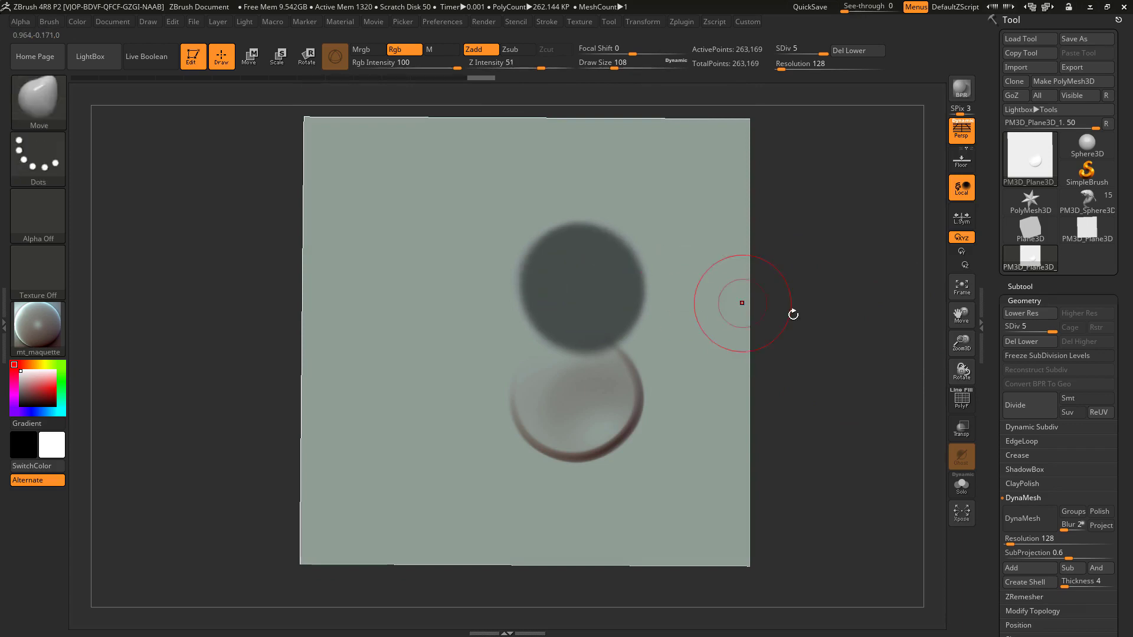
Invert the mask and smooth the lower disc's edge inside the unmasked second round patch.
{"action": "left_click", "coordinate": [789, 311], "text": "ctrl"}
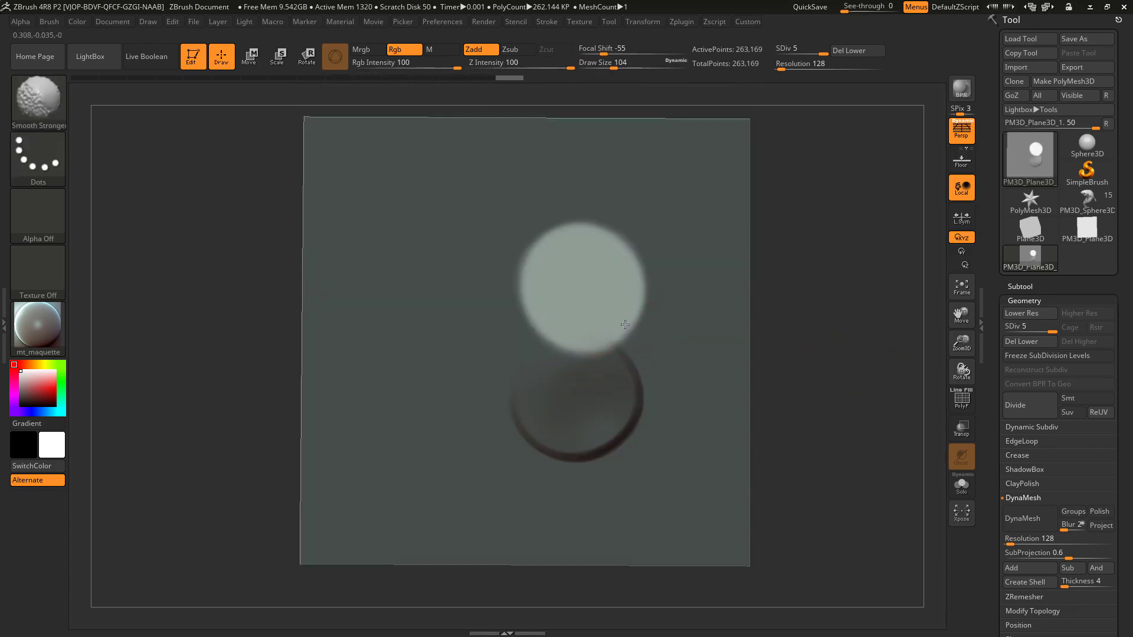
{"action": "left_click_drag", "start_coordinate": [625, 325], "coordinate": [766, 357]}
{"action": "key", "text": "shift"}
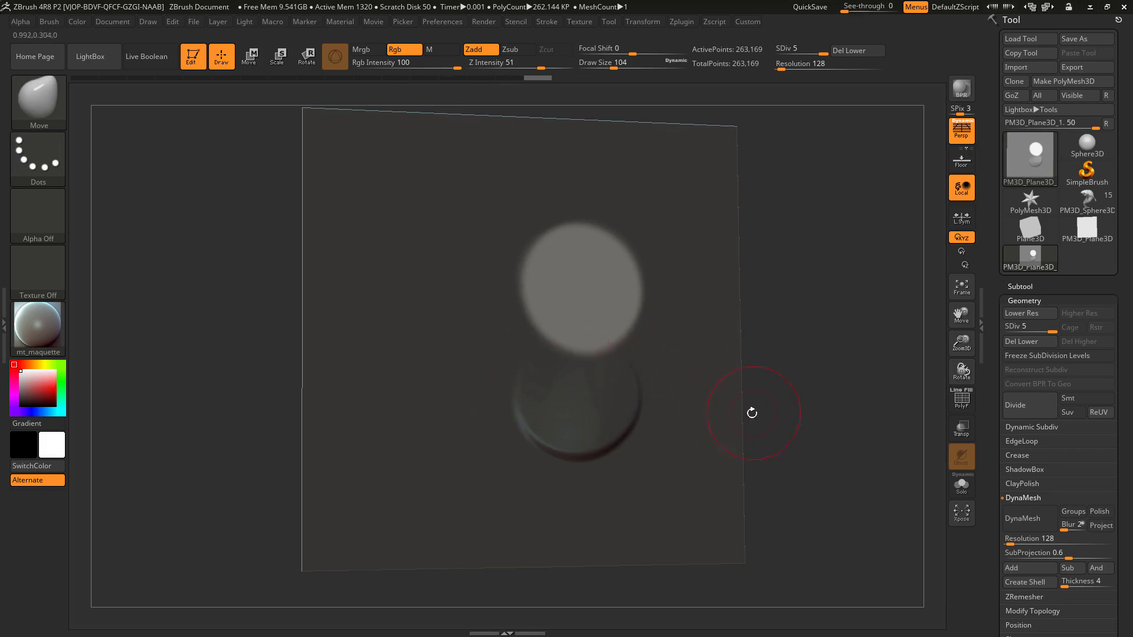
Pull the unmasked second patch out from the plane with the Move brush, ending at draw size 158, and clear the mask.
{"action": "key", "text": "s"}
{"action": "left_click_drag", "start_coordinate": [601, 336], "coordinate": [610, 337]}
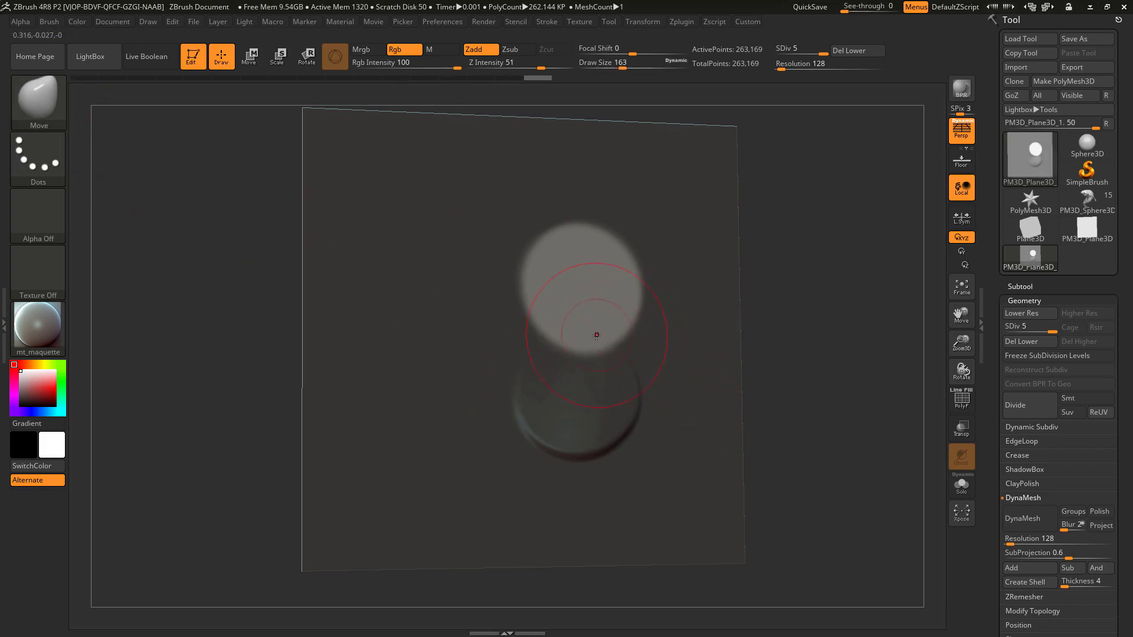
{"action": "key", "text": "bracketright"}
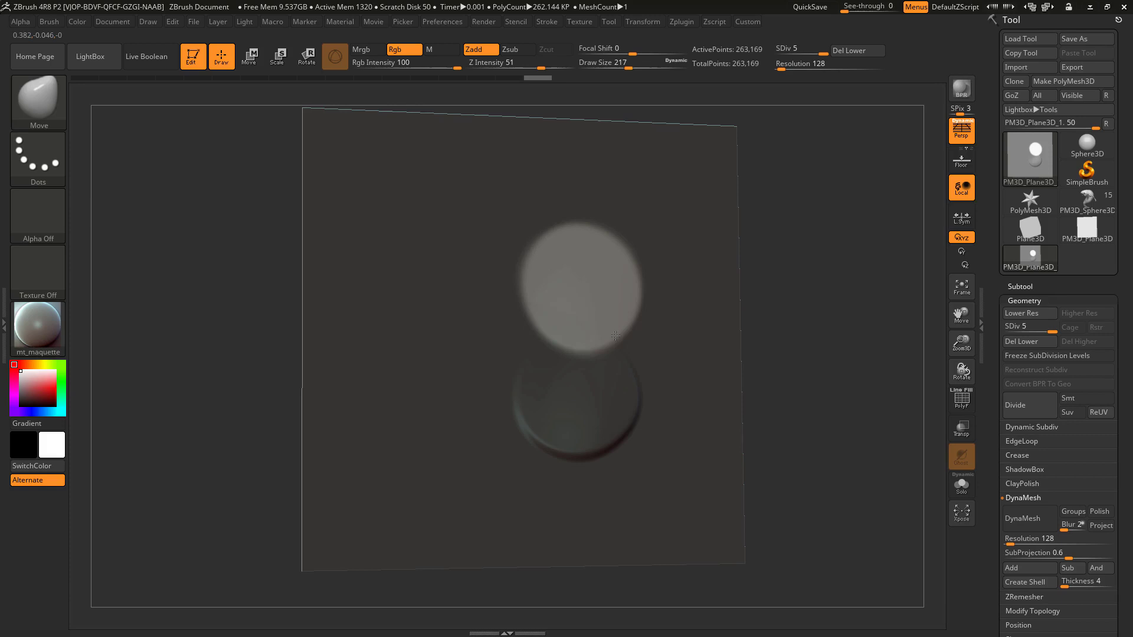
{"action": "key", "text": "s"}
{"action": "left_click_drag", "start_coordinate": [615, 336], "coordinate": [559, 331]}
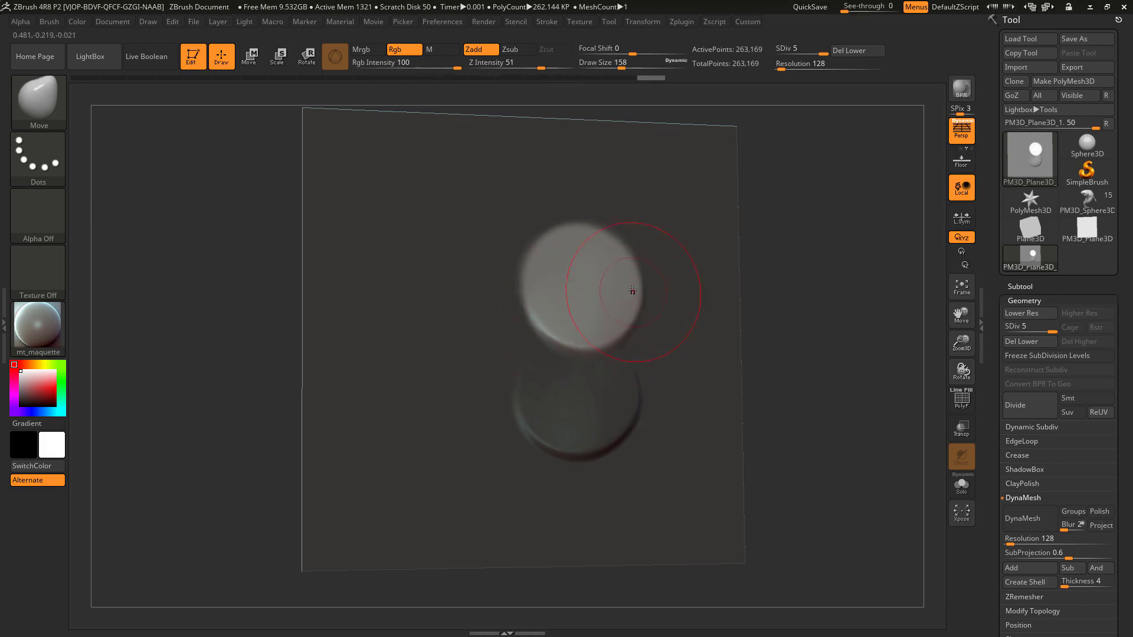
{"action": "left_click_drag", "start_coordinate": [839, 337], "coordinate": [821, 333], "text": "ctrl"}
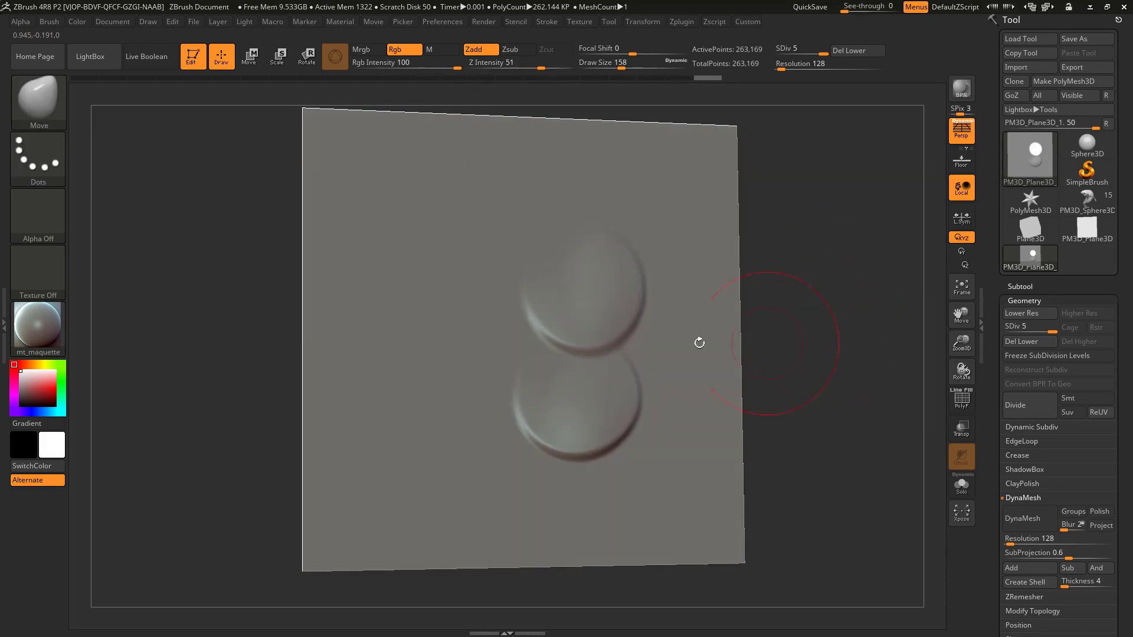
Paint a third round mask at draw size 124 on the plane, left of the two discs, and invert it to free only that patch.
{"action": "mouse_move", "coordinate": [450, 323]}
{"action": "left_mouse_down", "text": "ctrl"}
{"action": "mouse_move", "coordinate": [470, 354]}
{"action": "mouse_move", "coordinate": [451, 323]}
{"action": "mouse_move", "coordinate": [444, 333]}
{"action": "left_mouse_up", "text": "ctrl"}
{"action": "key", "text": "ctrl+z"}
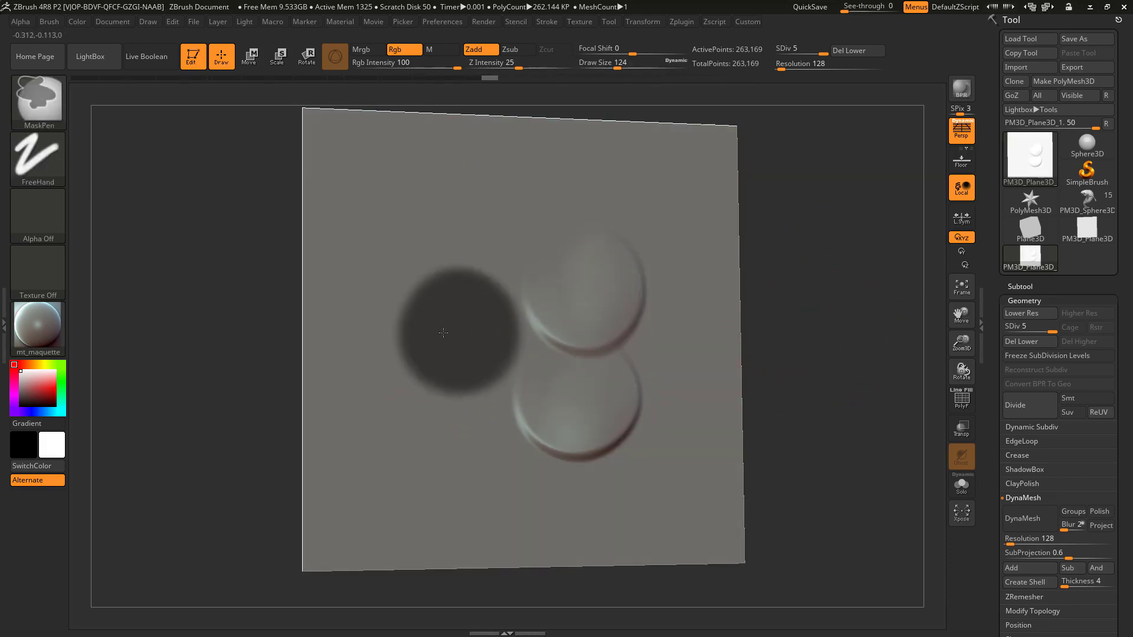
{"action": "left_click", "coordinate": [820, 425], "text": "ctrl"}
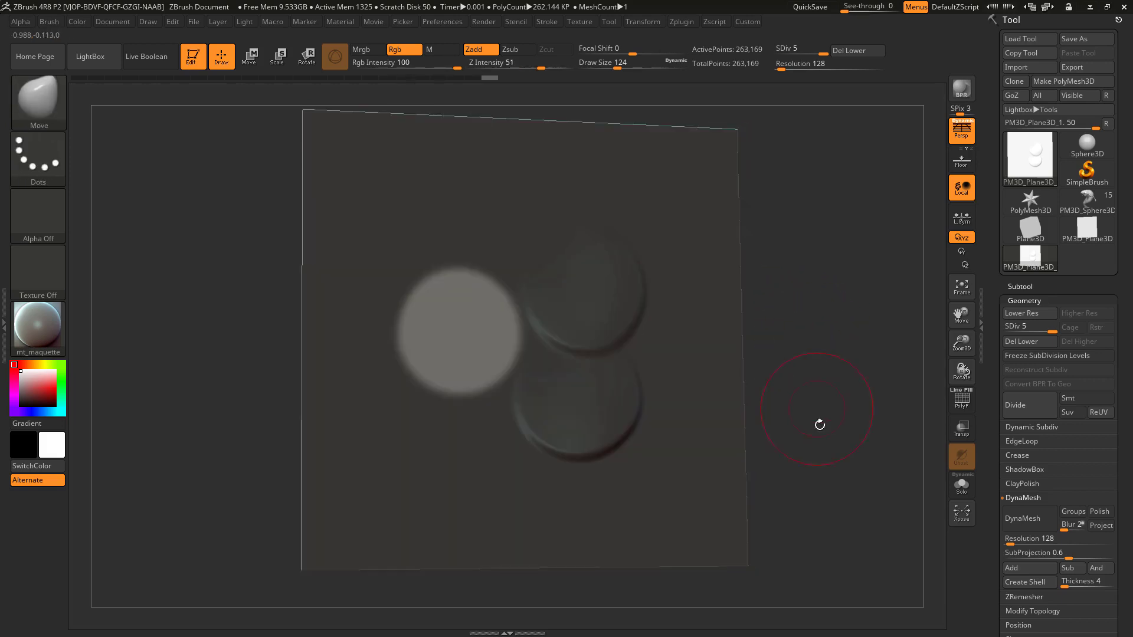
{"action": "left_click_drag", "start_coordinate": [853, 348], "coordinate": [843, 313], "text": "alt"}
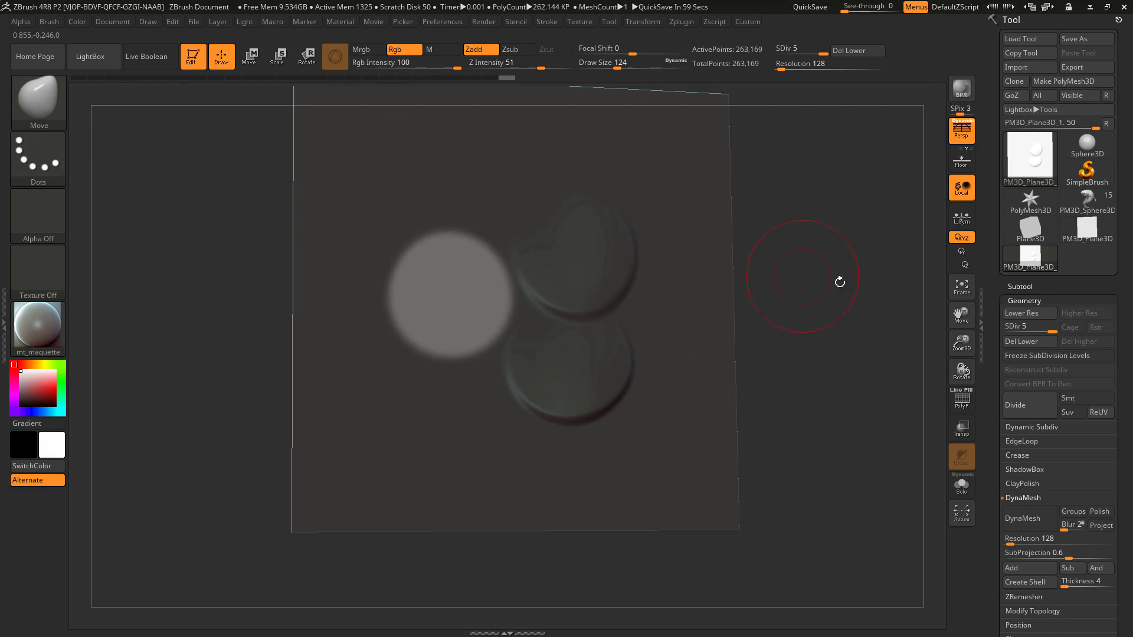
{"action": "left_click", "coordinate": [803, 354], "text": "ctrl"}
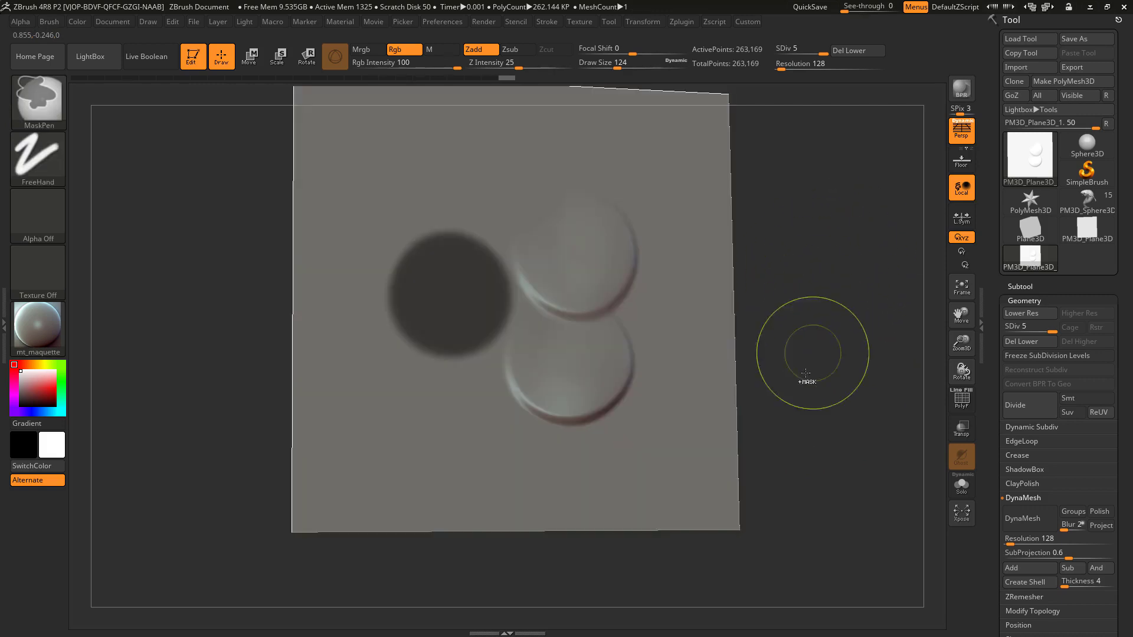
{"action": "left_click", "coordinate": [798, 300], "text": "ctrl"}
{"action": "left_click", "coordinate": [799, 302], "text": "ctrl"}
{"action": "left_click", "coordinate": [802, 302], "text": "ctrl"}
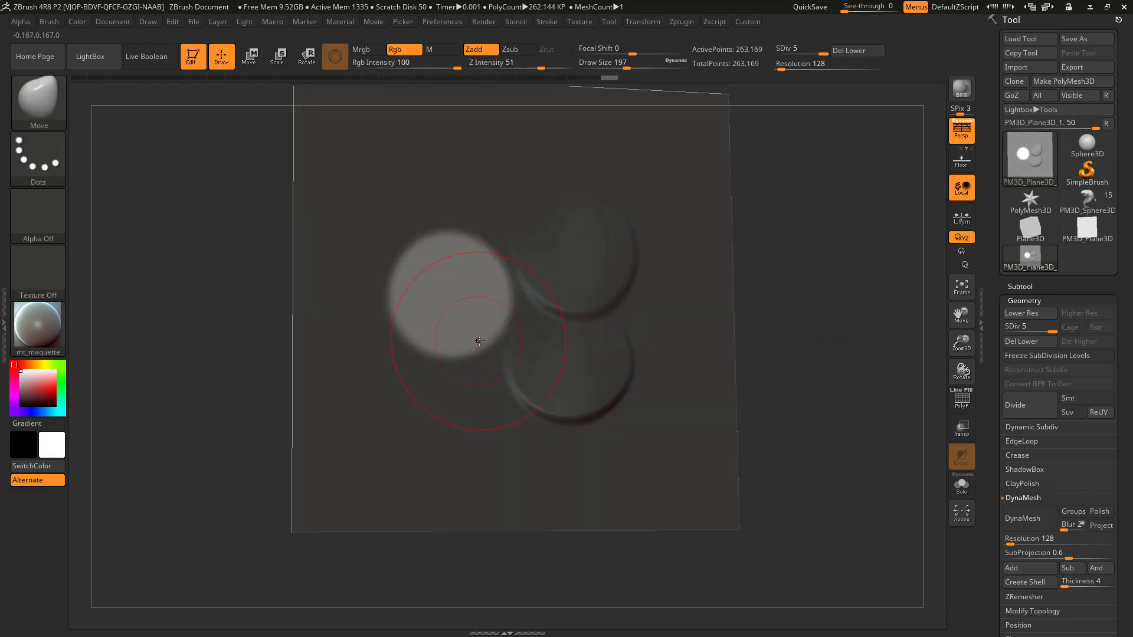
Pull the third round patch out with the Move brush, reducing the draw size to 177, and clear the mask.
{"action": "key", "text": "bracketright"}
{"action": "mouse_move", "coordinate": [483, 333]}
{"action": "left_mouse_down"}
{"action": "mouse_move", "coordinate": [438, 342]}
{"action": "mouse_move", "coordinate": [497, 304]}
{"action": "left_mouse_up"}
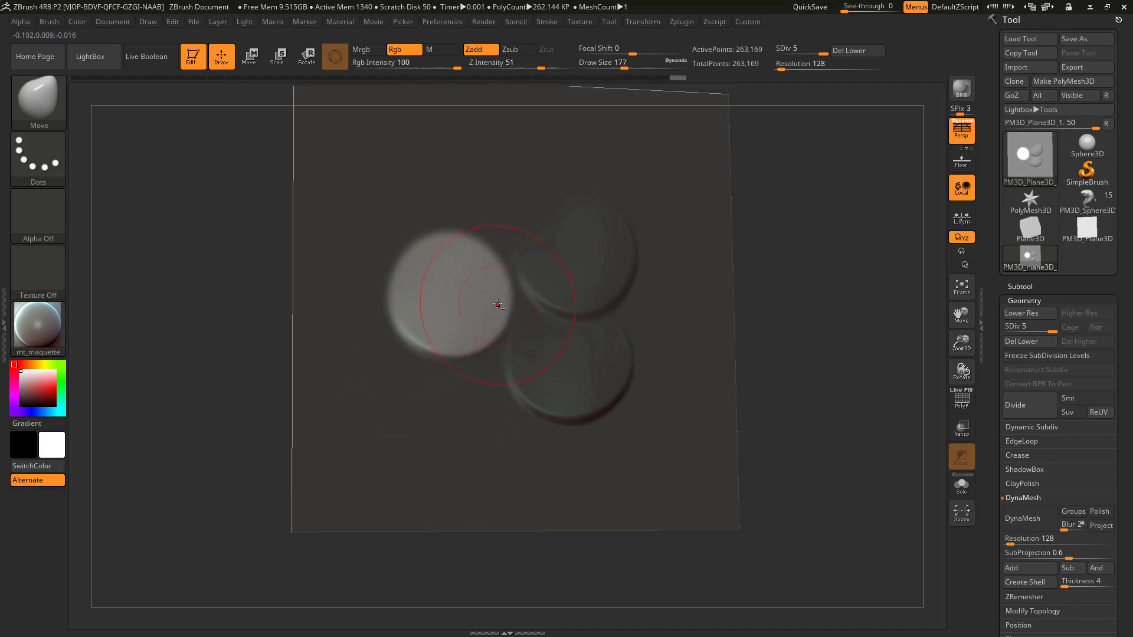
{"action": "left_click", "coordinate": [456, 320], "text": "alt"}
{"action": "left_click", "coordinate": [791, 319], "text": "ctrl"}
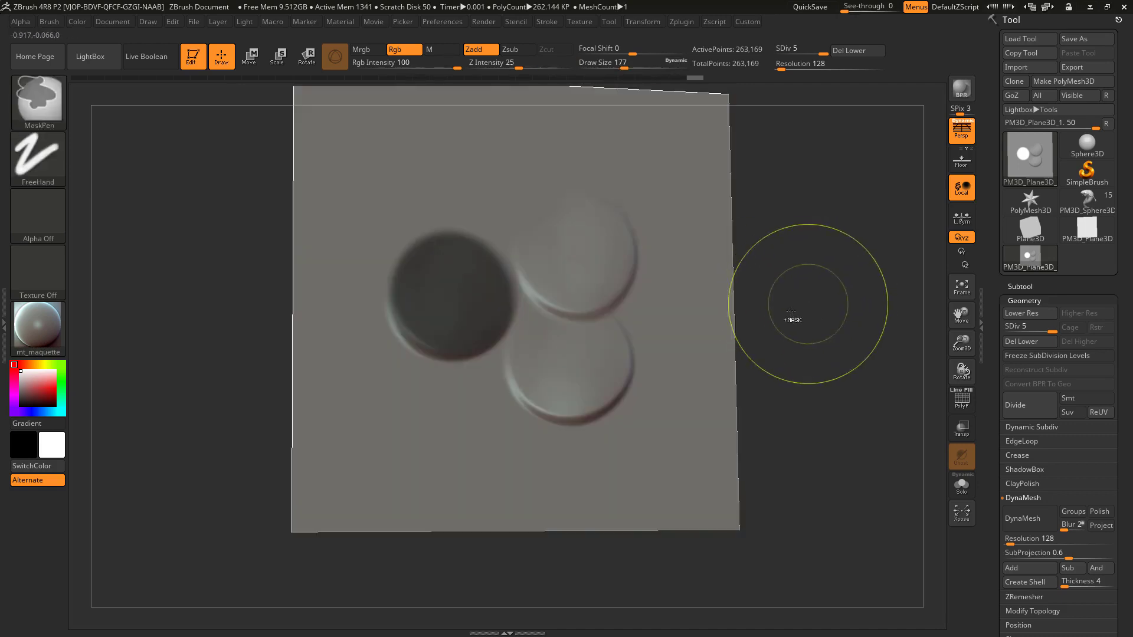
{"action": "left_click_drag", "start_coordinate": [828, 322], "coordinate": [824, 393], "text": "alt"}
{"action": "mouse_move", "coordinate": [821, 337]}
{"action": "left_mouse_down", "text": "ctrl"}
{"action": "mouse_move", "coordinate": [839, 354]}
{"action": "mouse_move", "coordinate": [851, 338]}
{"action": "left_mouse_up", "text": "ctrl"}
Paint a fourth round mask at draw size 101 overlapping the left disc's upper edge, and invert the mask.
{"action": "key", "text": "bracketleft"}
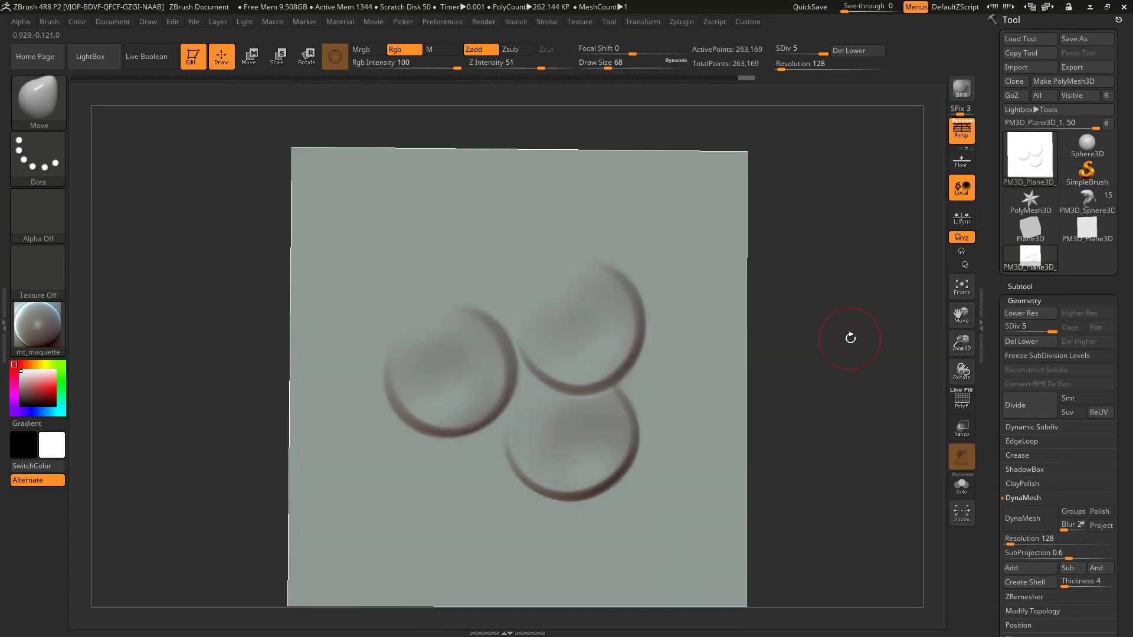
{"action": "key", "text": "bracketright"}
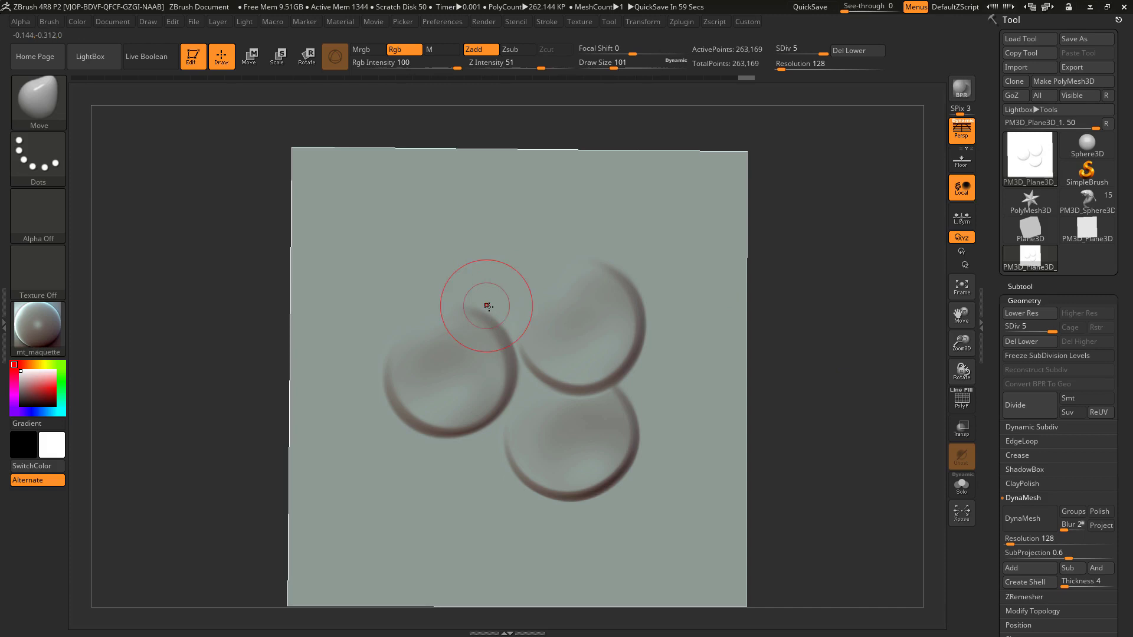
{"action": "mouse_move", "coordinate": [483, 287]}
{"action": "left_mouse_down", "text": "ctrl"}
{"action": "mouse_move", "coordinate": [466, 260]}
{"action": "mouse_move", "coordinate": [504, 284]}
{"action": "left_mouse_up", "text": "ctrl"}
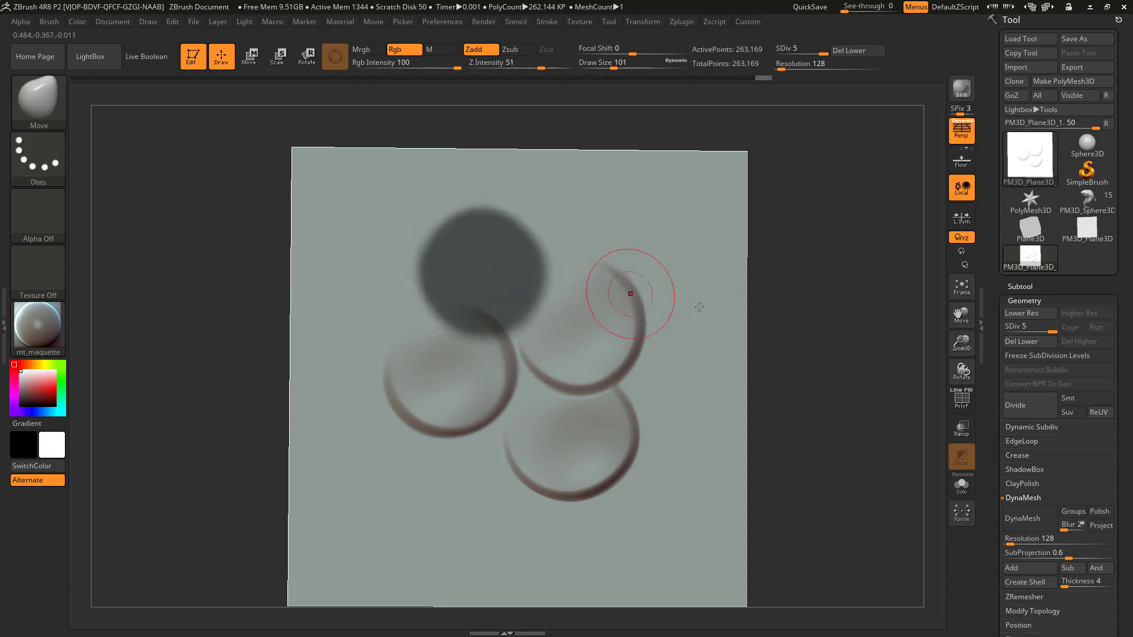
{"action": "left_click", "coordinate": [864, 426], "text": "ctrl"}
Smooth away the older disc's edge inside the unmasked fourth patch.
{"action": "left_click_drag", "start_coordinate": [495, 318], "coordinate": [472, 319], "text": "shift"}
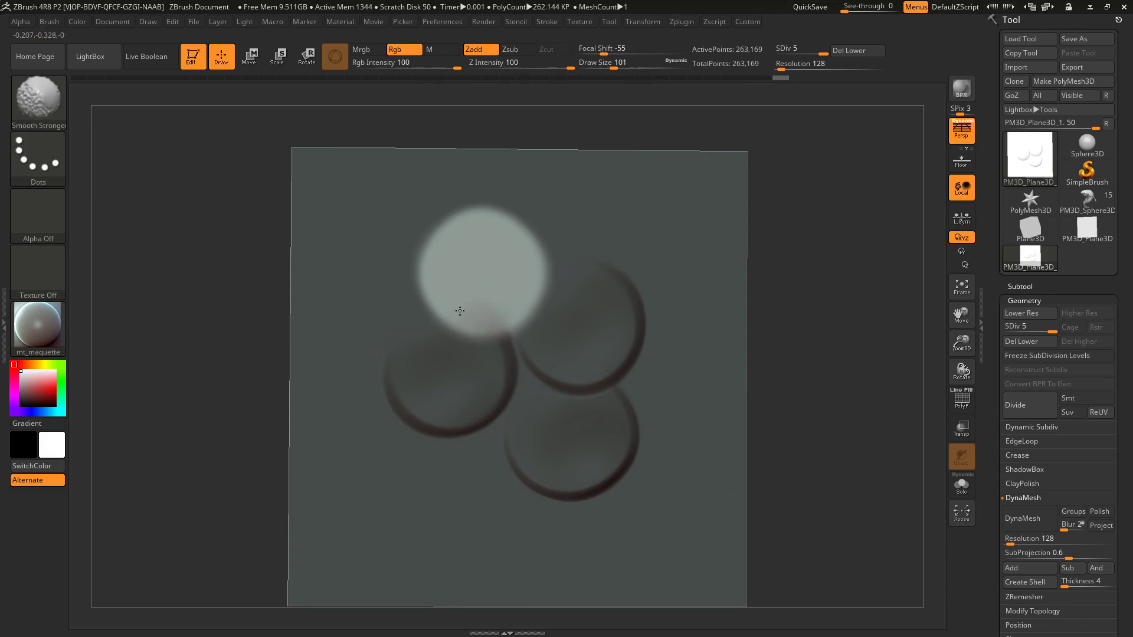
{"action": "mouse_move", "coordinate": [515, 298]}
{"action": "left_mouse_down", "text": "shift"}
{"action": "mouse_move", "coordinate": [494, 290]}
{"action": "mouse_move", "coordinate": [511, 315]}
{"action": "left_mouse_up", "text": "shift"}
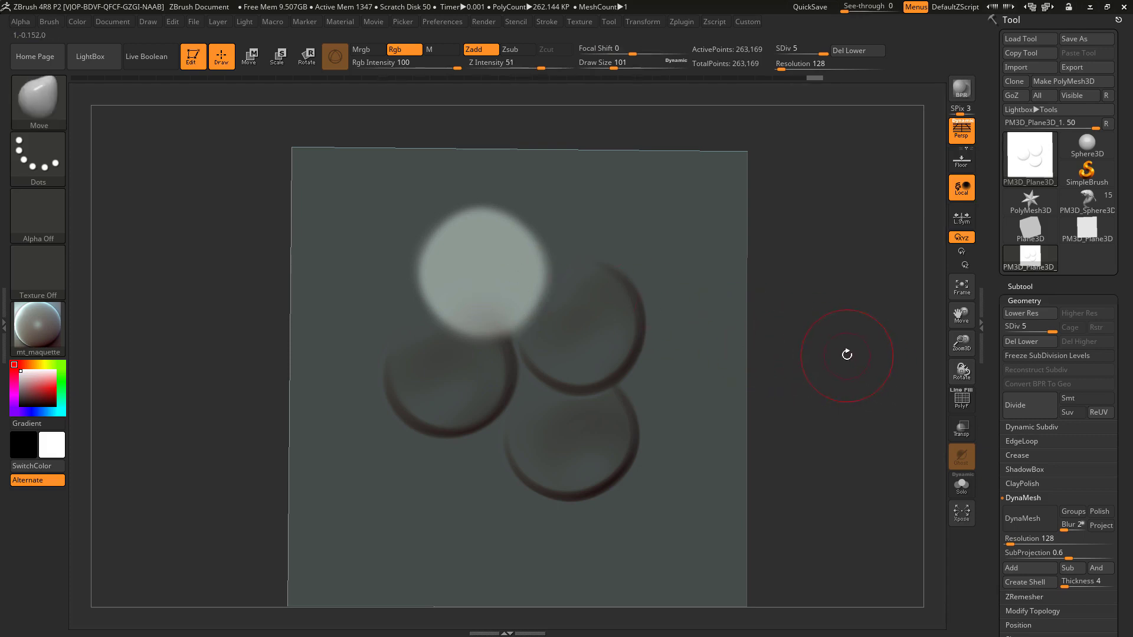
{"action": "key", "text": "shift"}
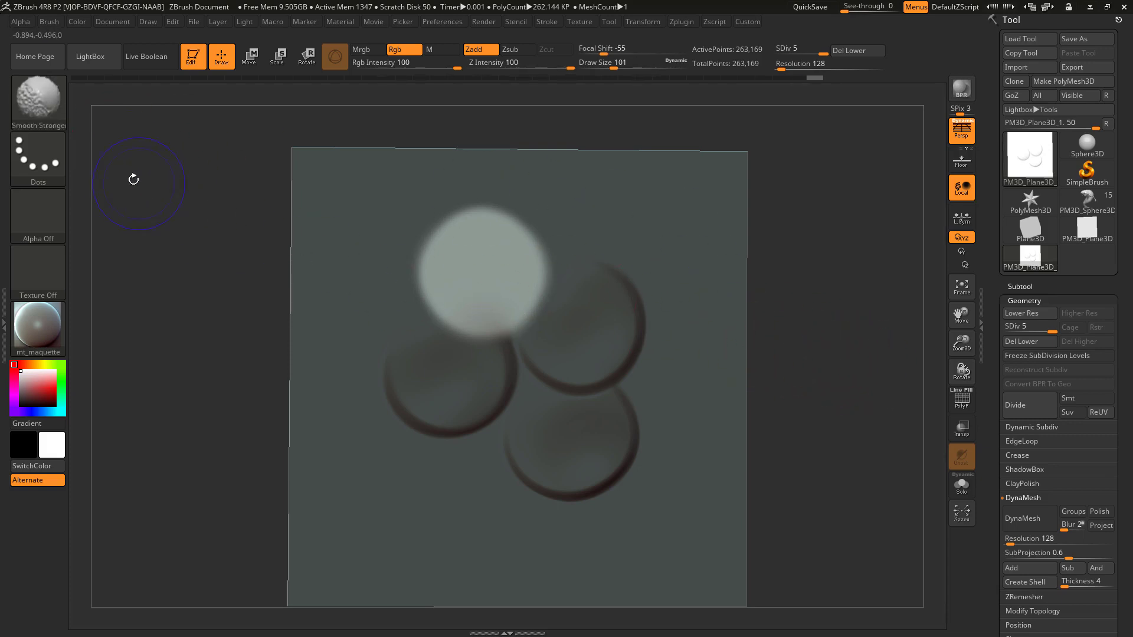
{"action": "left_click_drag", "start_coordinate": [839, 384], "coordinate": [797, 443]}
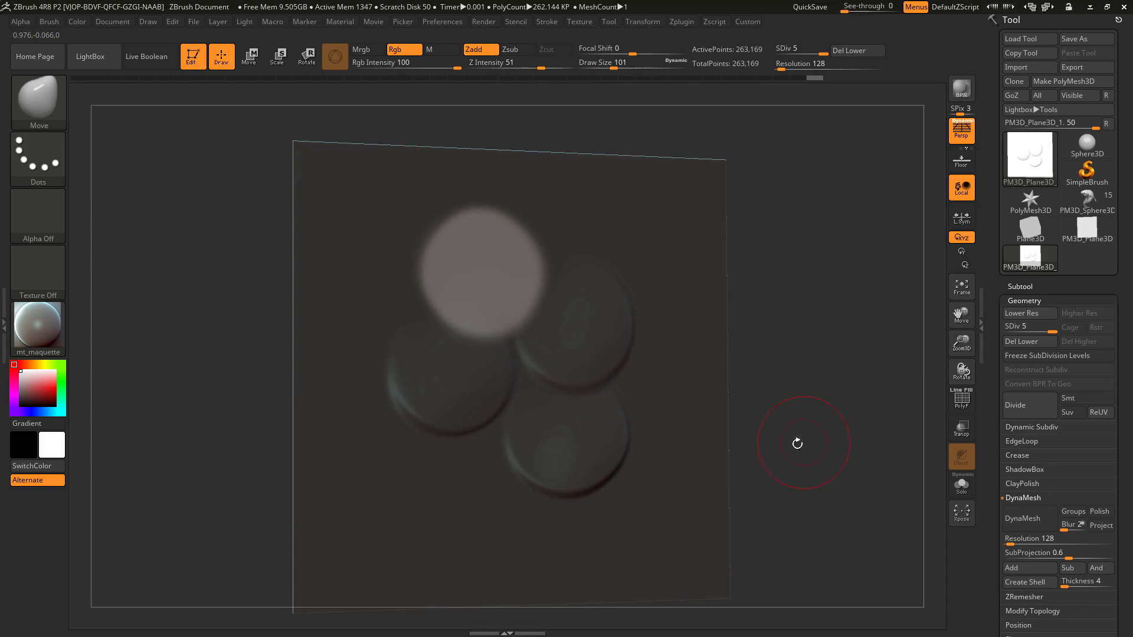
Pull the fourth round patch out over its neighbouring discs with the Move brush and clear the mask.
{"action": "left_click_drag", "start_coordinate": [838, 314], "coordinate": [785, 321]}
{"action": "key", "text": "s"}
{"action": "mouse_move", "coordinate": [483, 318]}
{"action": "left_mouse_down"}
{"action": "mouse_move", "coordinate": [525, 294]}
{"action": "mouse_move", "coordinate": [519, 253]}
{"action": "left_mouse_up"}
{"action": "key", "text": "s"}
{"action": "key", "text": "s"}
{"action": "left_click_drag", "start_coordinate": [469, 325], "coordinate": [502, 315]}
{"action": "left_click_drag", "start_coordinate": [799, 287], "coordinate": [810, 326], "text": "ctrl"}
{"action": "mouse_move", "coordinate": [837, 326]}
{"action": "left_mouse_down", "text": "shift"}
{"action": "mouse_move", "coordinate": [864, 326]}
{"action": "mouse_move", "coordinate": [799, 352]}
{"action": "mouse_move", "coordinate": [819, 349]}
{"action": "mouse_move", "coordinate": [809, 308]}
{"action": "mouse_move", "coordinate": [771, 314]}
{"action": "mouse_move", "coordinate": [719, 392]}
{"action": "left_mouse_up", "text": "shift"}
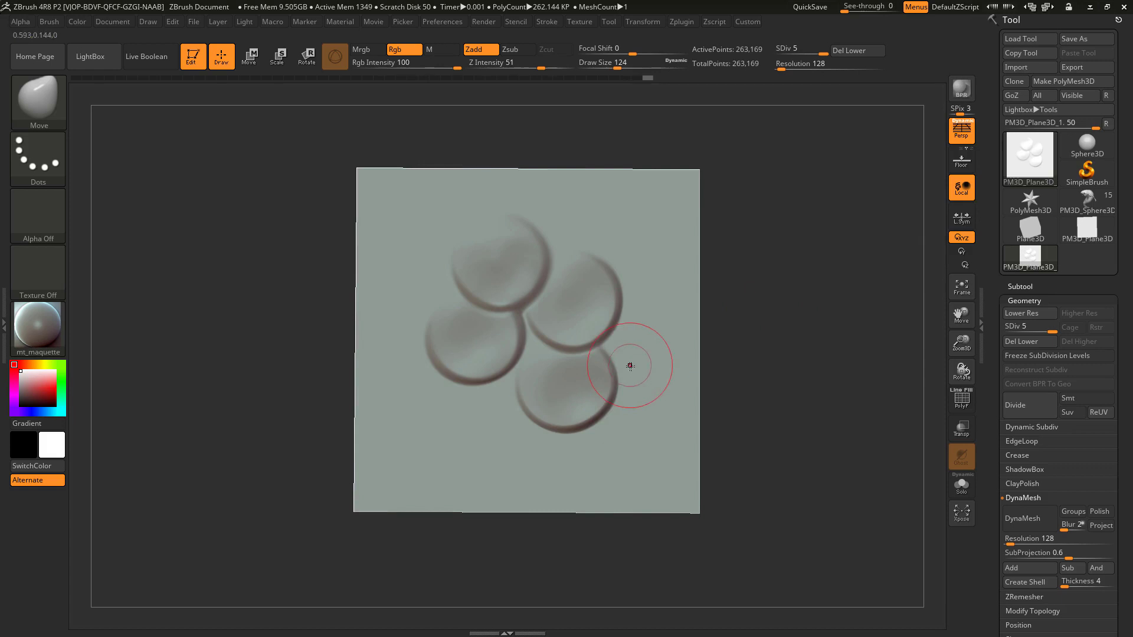
Select the hPolish brush and flatten the face of the uppermost disc at draw size 158.
{"action": "key", "text": "b"}
{"action": "key", "text": "h"}
{"action": "key", "text": "p"}
{"action": "key", "text": "s"}
{"action": "left_click", "coordinate": [535, 296]}
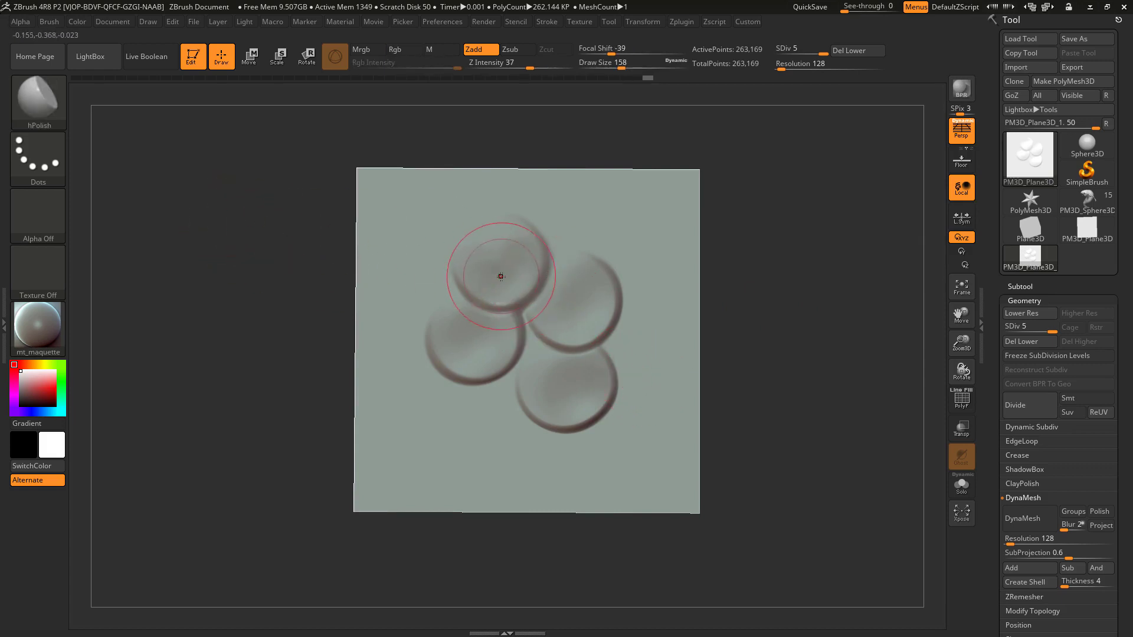
{"action": "mouse_move", "coordinate": [499, 275]}
{"action": "left_mouse_down"}
{"action": "mouse_move", "coordinate": [503, 263]}
{"action": "mouse_move", "coordinate": [505, 286]}
{"action": "mouse_move", "coordinate": [502, 264]}
{"action": "left_mouse_up"}
Polish the faces of the right and left discs with hPolish at draw size 68.
{"action": "mouse_move", "coordinate": [821, 292]}
{"action": "left_mouse_down"}
{"action": "mouse_move", "coordinate": [815, 305]}
{"action": "mouse_move", "coordinate": [822, 295]}
{"action": "left_mouse_up"}
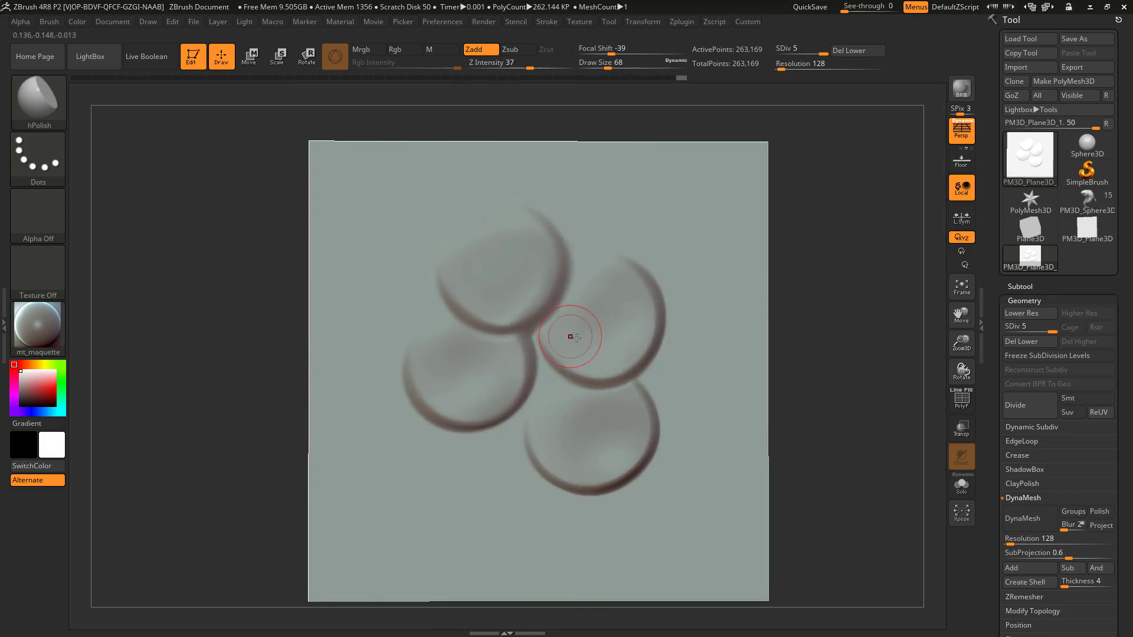
{"action": "mouse_move", "coordinate": [626, 293]}
{"action": "left_mouse_down"}
{"action": "mouse_move", "coordinate": [608, 331]}
{"action": "mouse_move", "coordinate": [627, 324]}
{"action": "mouse_move", "coordinate": [610, 305]}
{"action": "left_mouse_up"}
{"action": "mouse_move", "coordinate": [842, 321]}
{"action": "left_mouse_down", "text": "alt"}
{"action": "mouse_move", "coordinate": [811, 318]}
{"action": "mouse_move", "coordinate": [815, 354]}
{"action": "left_mouse_up", "text": "alt"}
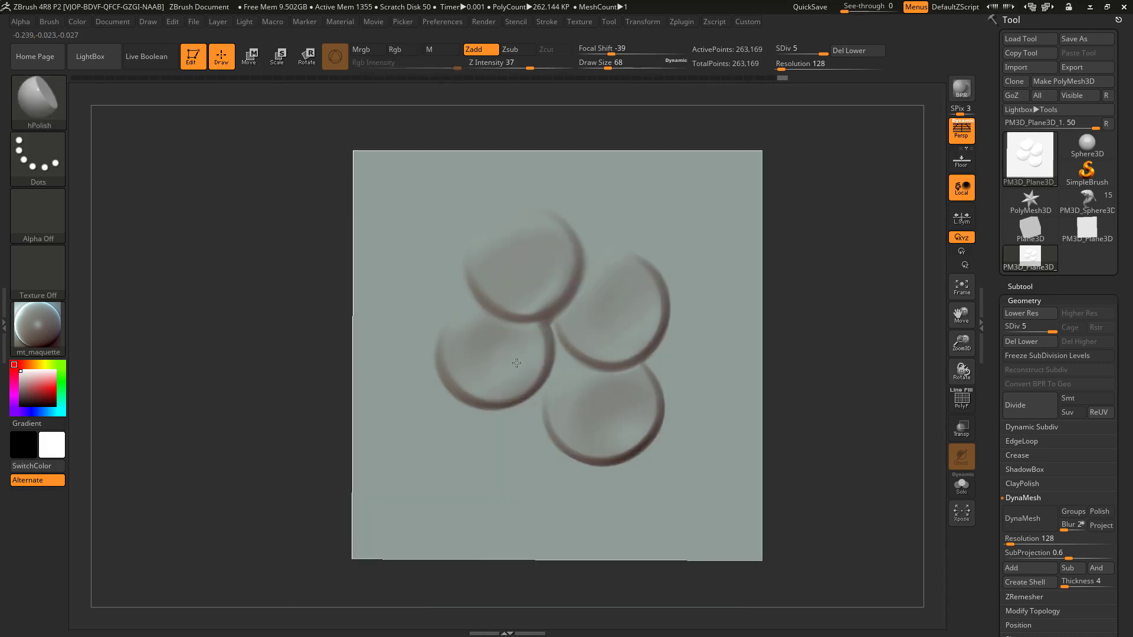
{"action": "left_click_drag", "start_coordinate": [517, 363], "coordinate": [501, 356]}
{"action": "left_click_drag", "start_coordinate": [822, 310], "coordinate": [771, 317], "text": "alt"}
Preview the creature sculpt and examine the relief of the overlapping discs from the front and edge-on.
{"action": "mouse_move", "coordinate": [1087, 201]}
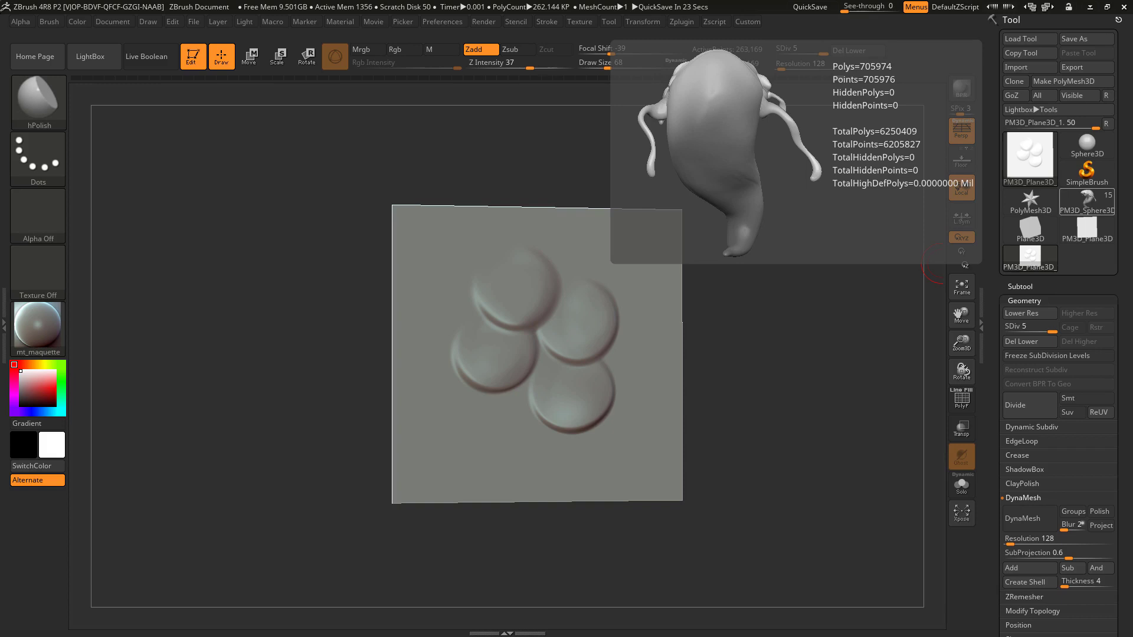
{"action": "left_click_drag", "start_coordinate": [751, 362], "coordinate": [804, 367]}
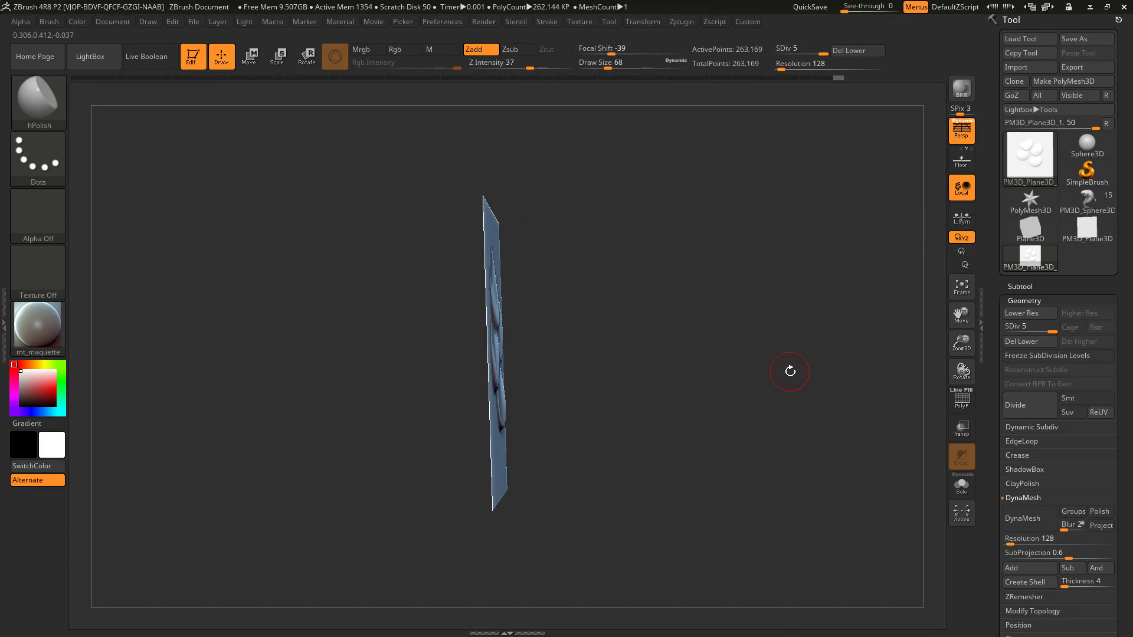
{"action": "left_click_drag", "start_coordinate": [759, 361], "coordinate": [721, 346]}
{"action": "mouse_move", "coordinate": [787, 332]}
{"action": "left_mouse_down"}
{"action": "mouse_move", "coordinate": [781, 318]}
{"action": "mouse_move", "coordinate": [798, 313]}
{"action": "left_mouse_up"}
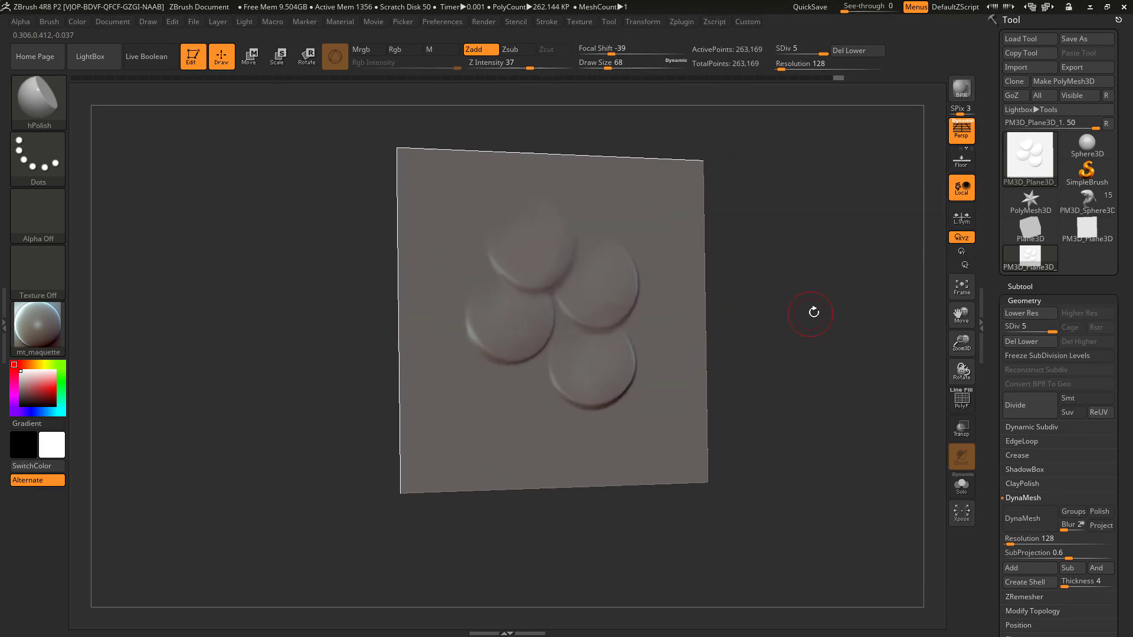
Create a new polymesh from the Plane3D primitive and divide it to subdivision level 5 with smooth subdivision turned off.
{"action": "left_click", "coordinate": [1031, 234]}
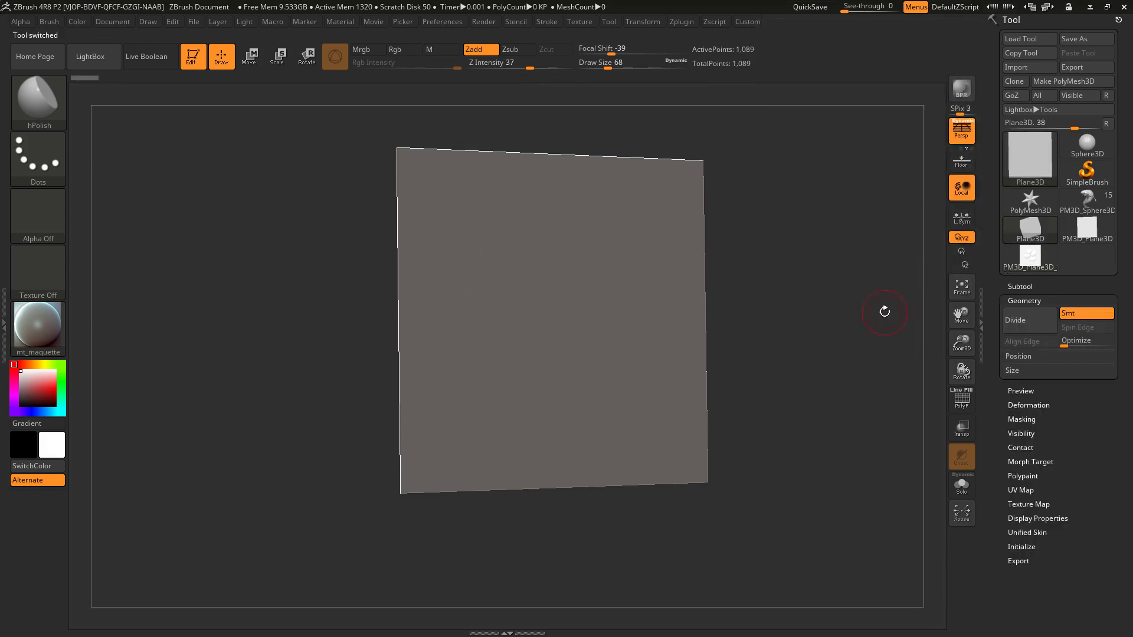
{"action": "left_click", "coordinate": [1084, 82]}
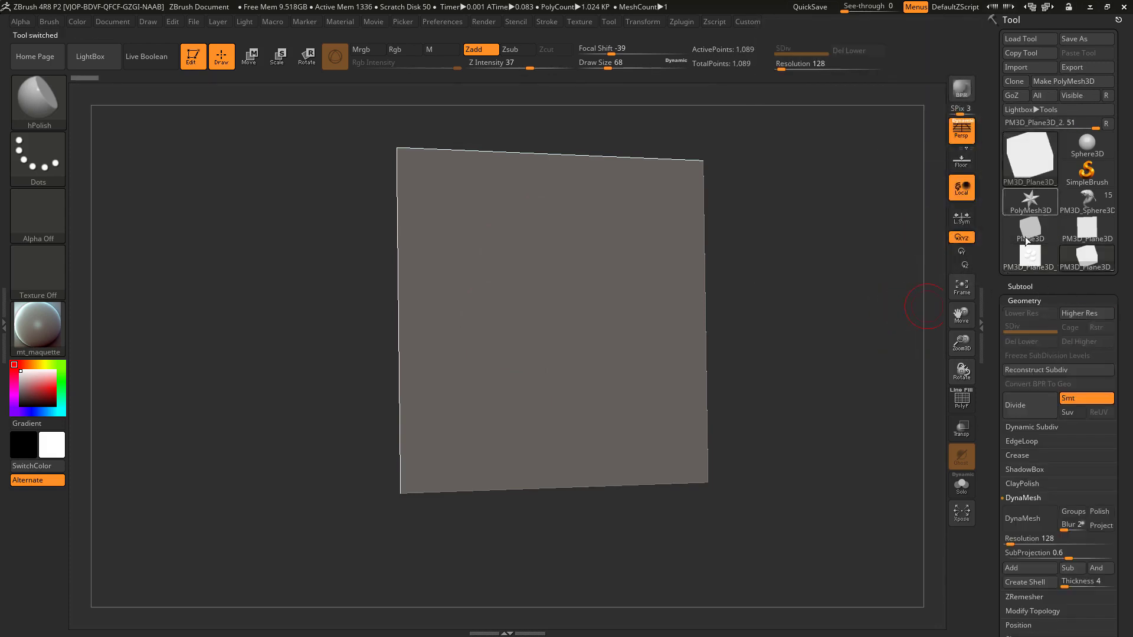
{"action": "left_click", "coordinate": [1080, 400]}
{"action": "left_click", "coordinate": [1029, 405]}
{"action": "left_click", "coordinate": [1029, 405]}
{"action": "left_click", "coordinate": [1029, 405]}
{"action": "left_click", "coordinate": [1029, 405]}
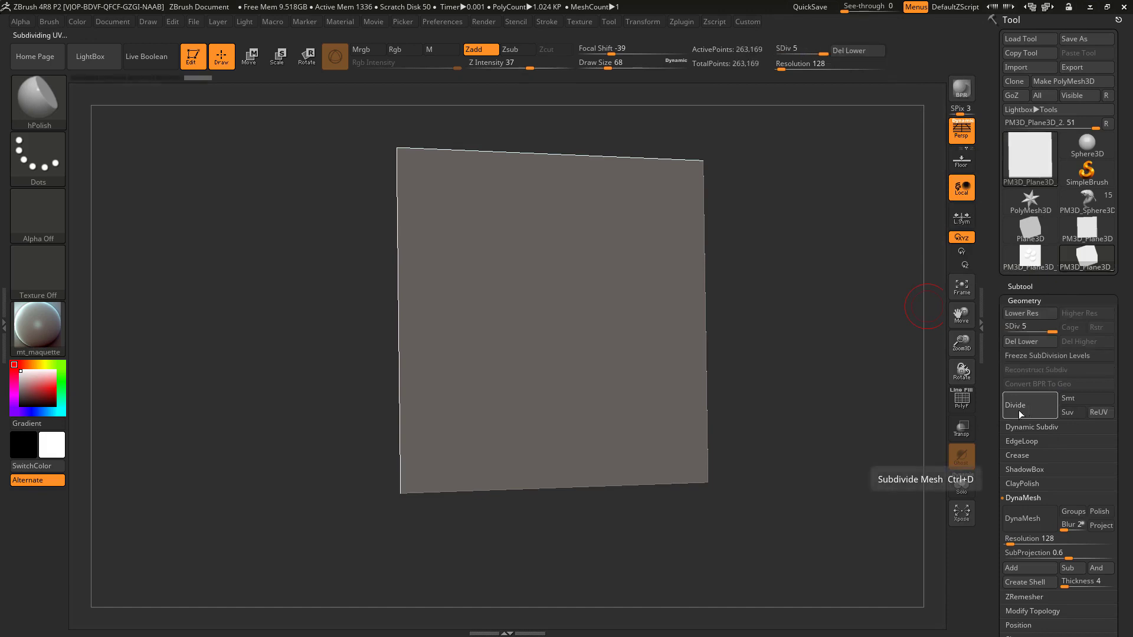
Select the ClayBuildup brush and build up round bumps in the upper-left part of the new plane.
{"action": "mouse_move", "coordinate": [850, 349]}
{"action": "left_mouse_down"}
{"action": "mouse_move", "coordinate": [862, 338]}
{"action": "mouse_move", "coordinate": [826, 391]}
{"action": "mouse_move", "coordinate": [841, 362]}
{"action": "left_mouse_up"}
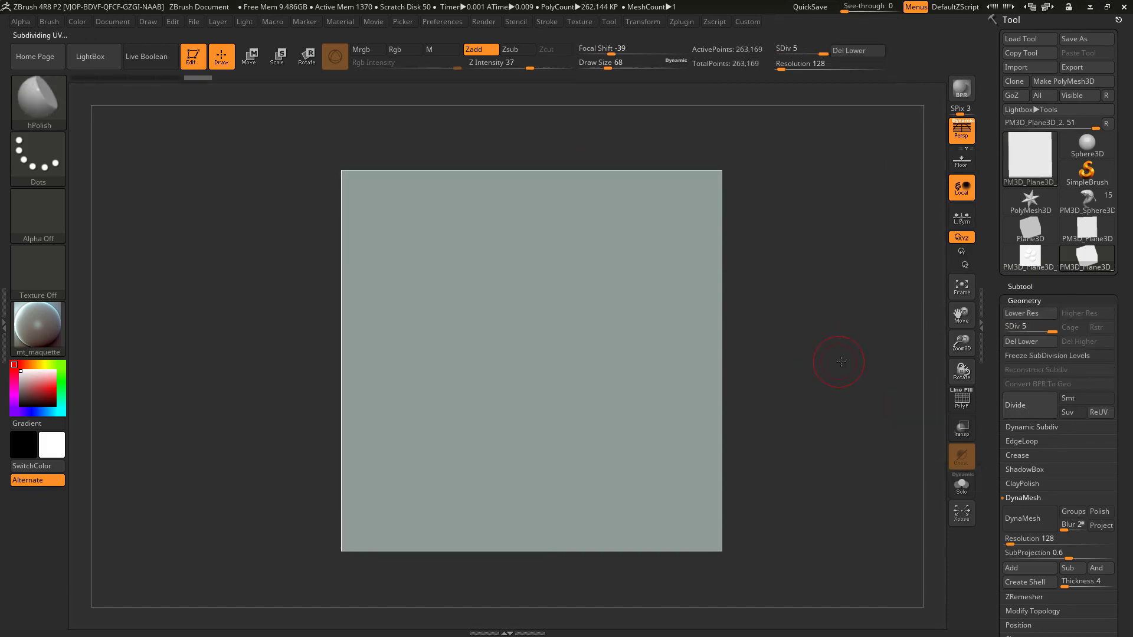
{"action": "key", "text": "b"}
{"action": "key", "text": "c"}
{"action": "key", "text": "b"}
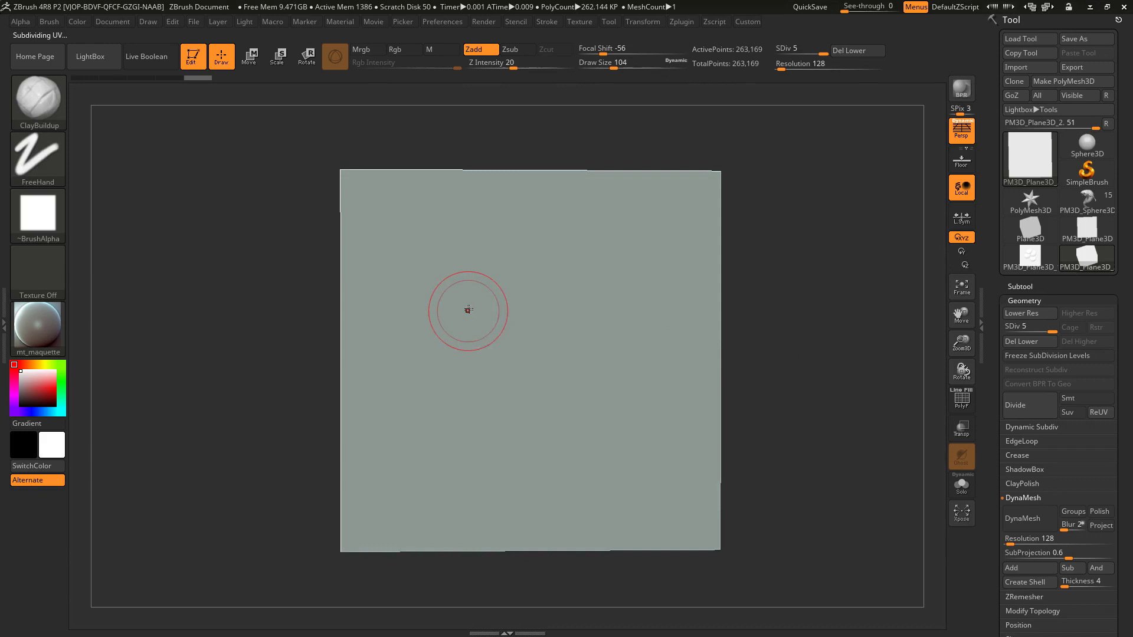
{"action": "key", "text": "bracketleft"}
{"action": "mouse_move", "coordinate": [458, 285]}
{"action": "left_mouse_down"}
{"action": "mouse_move", "coordinate": [453, 318]}
{"action": "mouse_move", "coordinate": [526, 294]}
{"action": "mouse_move", "coordinate": [520, 314]}
{"action": "left_mouse_up"}
Build up another round bump at draw size 101 below the first ones, and smooth the bumps.
{"action": "key", "text": "s"}
{"action": "key", "text": "s"}
{"action": "key", "text": "s"}
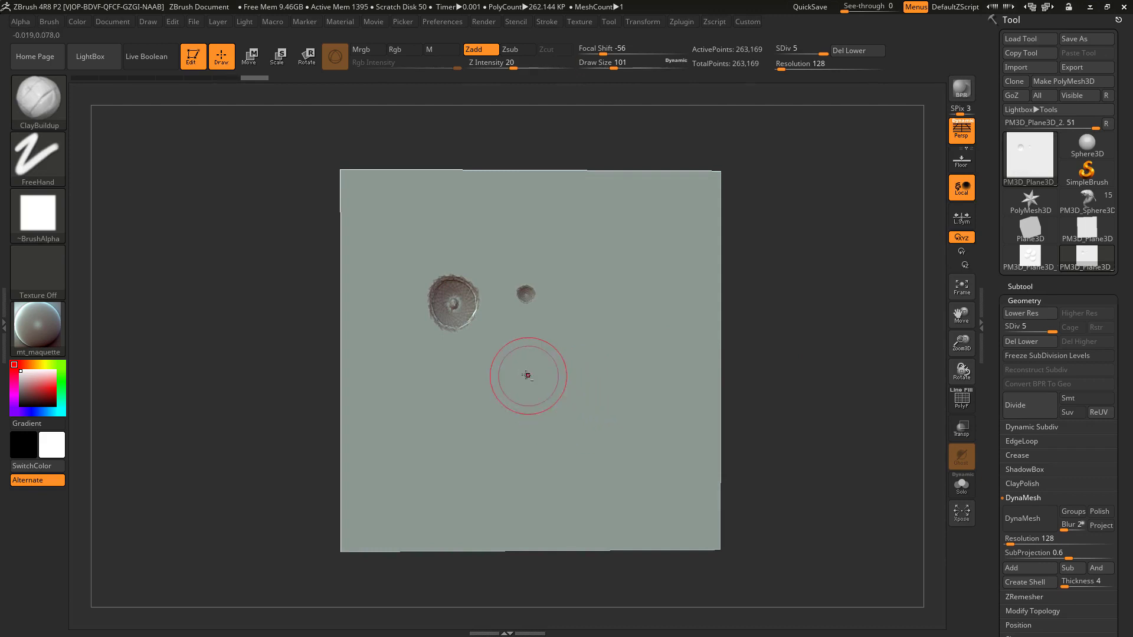
{"action": "mouse_move", "coordinate": [526, 375]}
{"action": "left_mouse_down"}
{"action": "mouse_move", "coordinate": [521, 403]}
{"action": "mouse_move", "coordinate": [514, 396]}
{"action": "left_mouse_up"}
{"action": "mouse_move", "coordinate": [446, 291]}
{"action": "left_mouse_down", "text": "shift"}
{"action": "mouse_move", "coordinate": [442, 303]}
{"action": "mouse_move", "coordinate": [528, 293]}
{"action": "left_mouse_up", "text": "shift"}
{"action": "left_click_drag", "start_coordinate": [822, 324], "coordinate": [850, 324]}
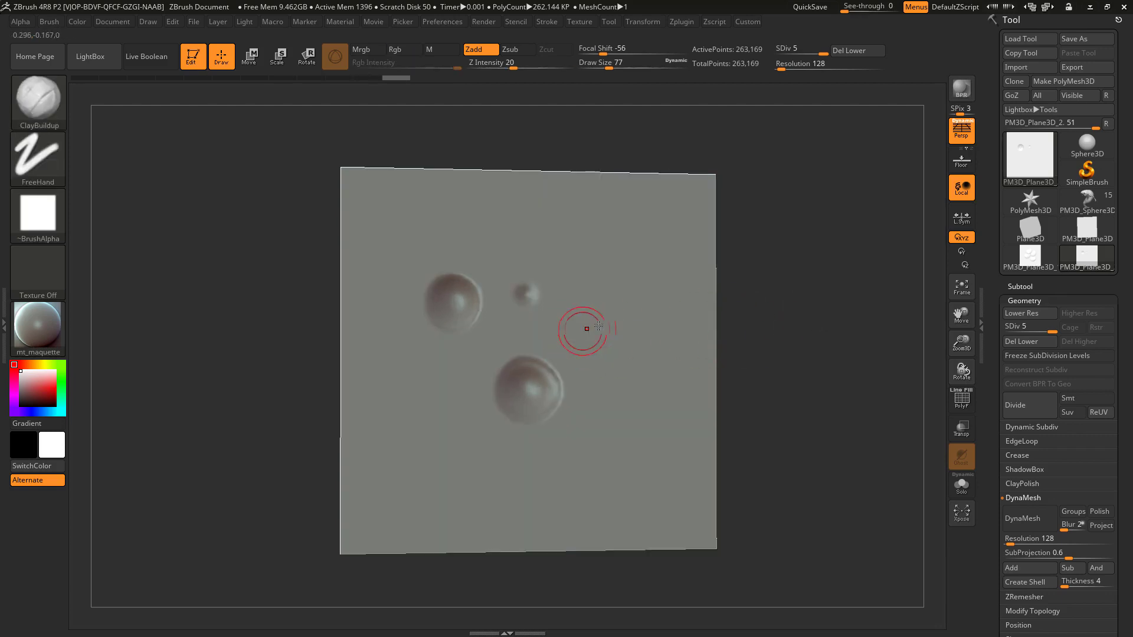
Build up a much larger round bump on the right half of the plane with ClayBuildup and smooth it.
{"action": "key", "text": "bracketright"}
{"action": "mouse_move", "coordinate": [620, 309]}
{"action": "left_mouse_down"}
{"action": "mouse_move", "coordinate": [605, 333]}
{"action": "mouse_move", "coordinate": [602, 303]}
{"action": "left_mouse_up"}
{"action": "key", "text": "s"}
{"action": "mouse_move", "coordinate": [601, 303]}
{"action": "left_mouse_down"}
{"action": "mouse_move", "coordinate": [597, 289]}
{"action": "mouse_move", "coordinate": [588, 330]}
{"action": "left_mouse_up"}
{"action": "right_click_drag", "start_coordinate": [587, 330], "coordinate": [612, 316], "text": "shift"}
{"action": "mouse_move", "coordinate": [611, 315]}
{"action": "left_mouse_down", "text": "shift"}
{"action": "mouse_move", "coordinate": [653, 297]}
{"action": "mouse_move", "coordinate": [565, 303]}
{"action": "left_mouse_up", "text": "shift"}
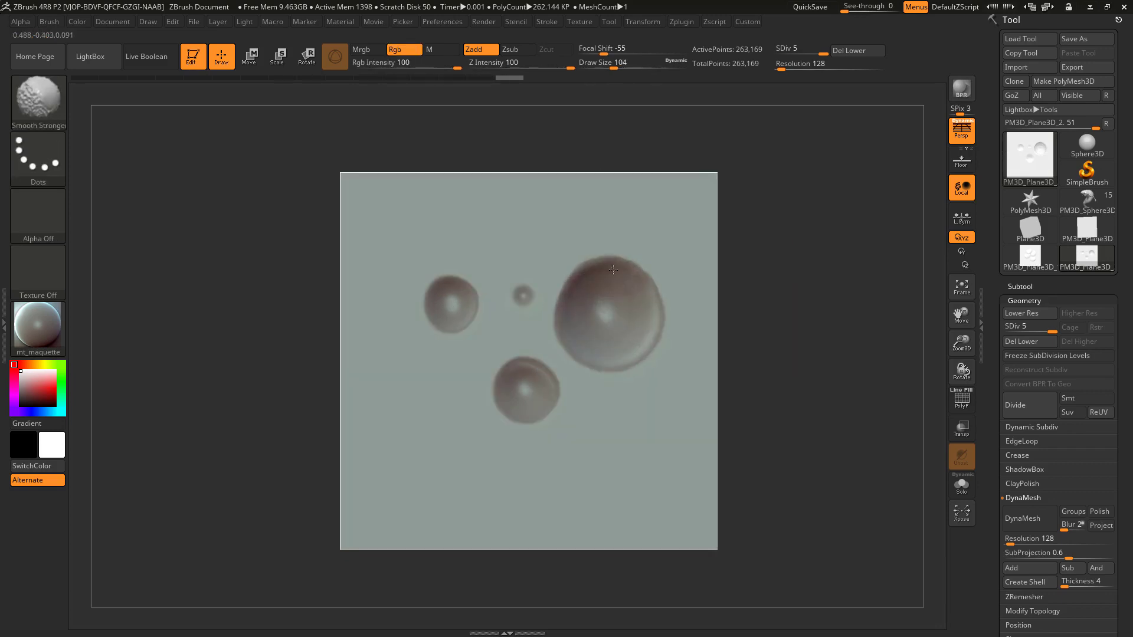
Compare the plane of overlapping raised discs with the plane of separate round bumps, examining the bumps from the side and front.
{"action": "left_click", "coordinate": [1032, 261]}
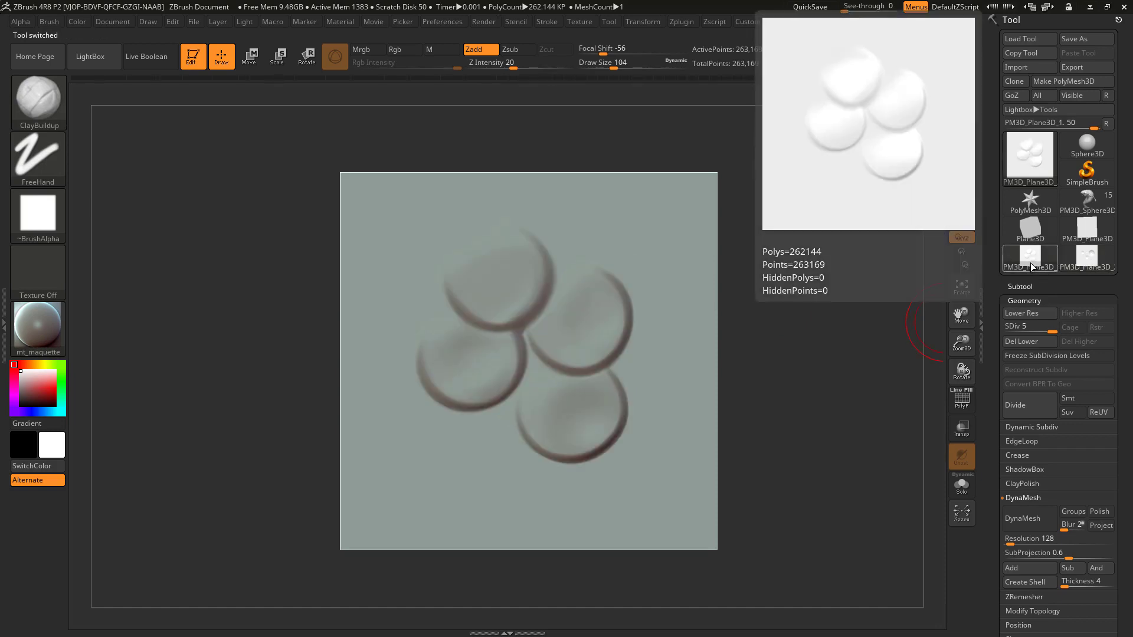
{"action": "left_click", "coordinate": [1080, 259]}
{"action": "left_click_drag", "start_coordinate": [786, 327], "coordinate": [593, 322]}
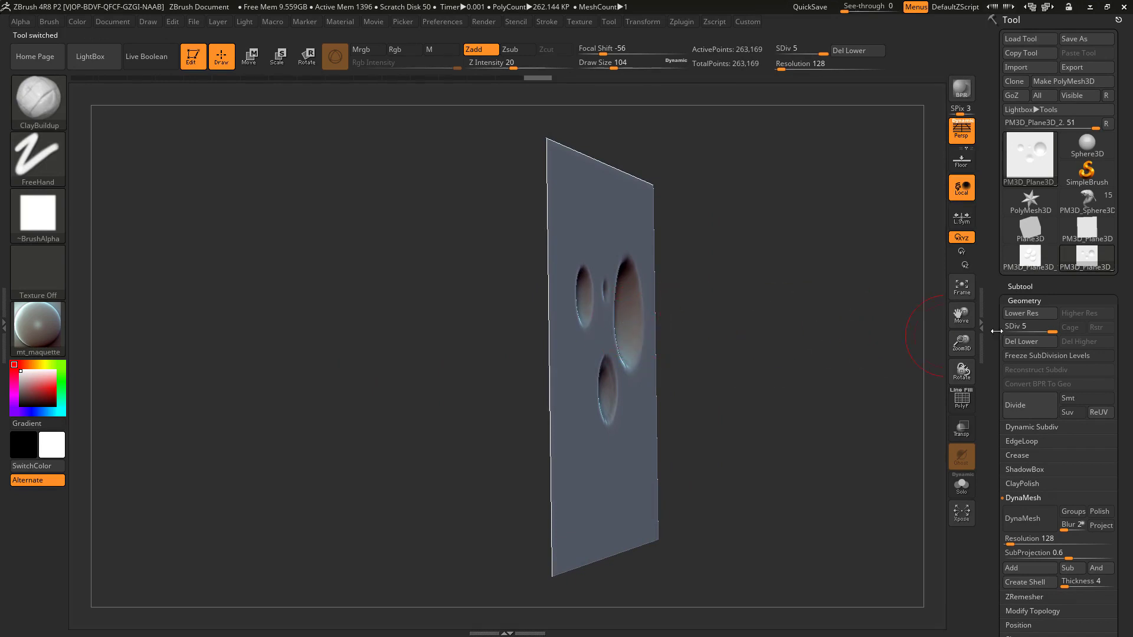
{"action": "left_click", "coordinate": [1030, 258]}
{"action": "left_click", "coordinate": [1079, 258]}
{"action": "left_click", "coordinate": [1029, 257]}
{"action": "left_click", "coordinate": [1080, 258]}
{"action": "mouse_move", "coordinate": [767, 332]}
{"action": "left_mouse_down"}
{"action": "mouse_move", "coordinate": [797, 331]}
{"action": "mouse_move", "coordinate": [757, 328]}
{"action": "left_mouse_up"}
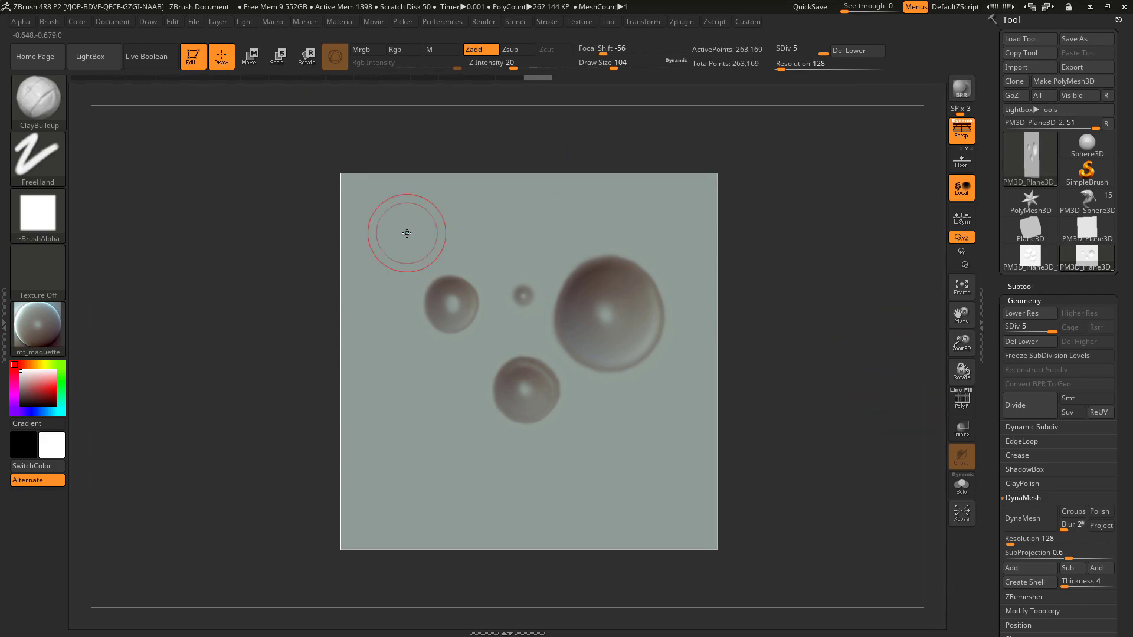
Resize the document to 512 by 512 with constrained proportions turned off.
{"action": "left_click", "coordinate": [111, 22]}
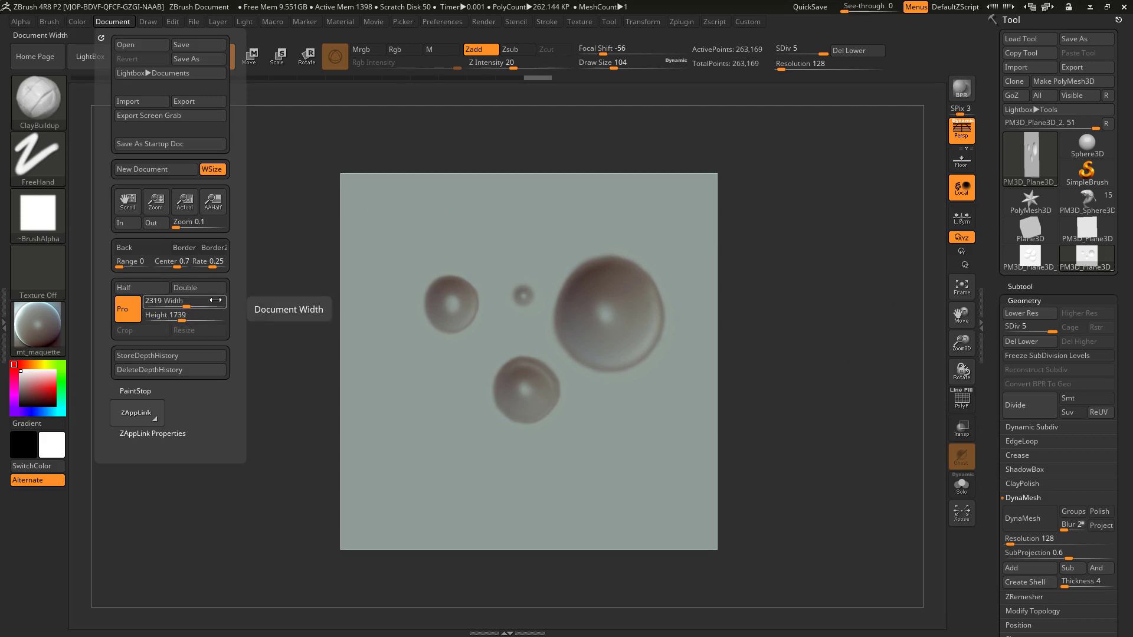
{"action": "left_click", "coordinate": [138, 315]}
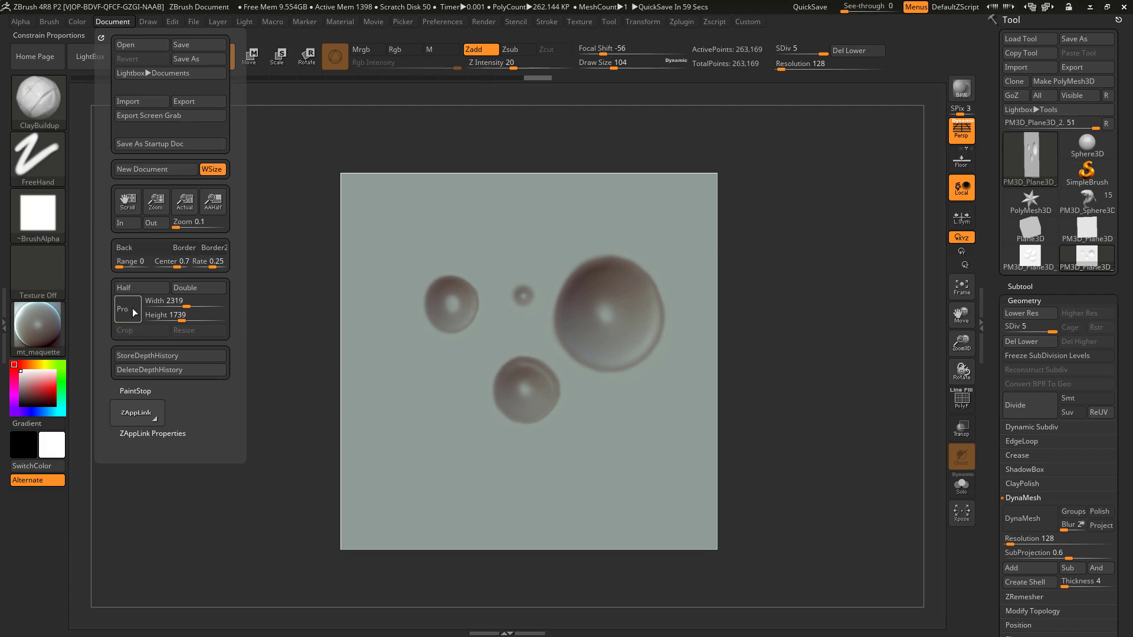
{"action": "left_click", "coordinate": [195, 301]}
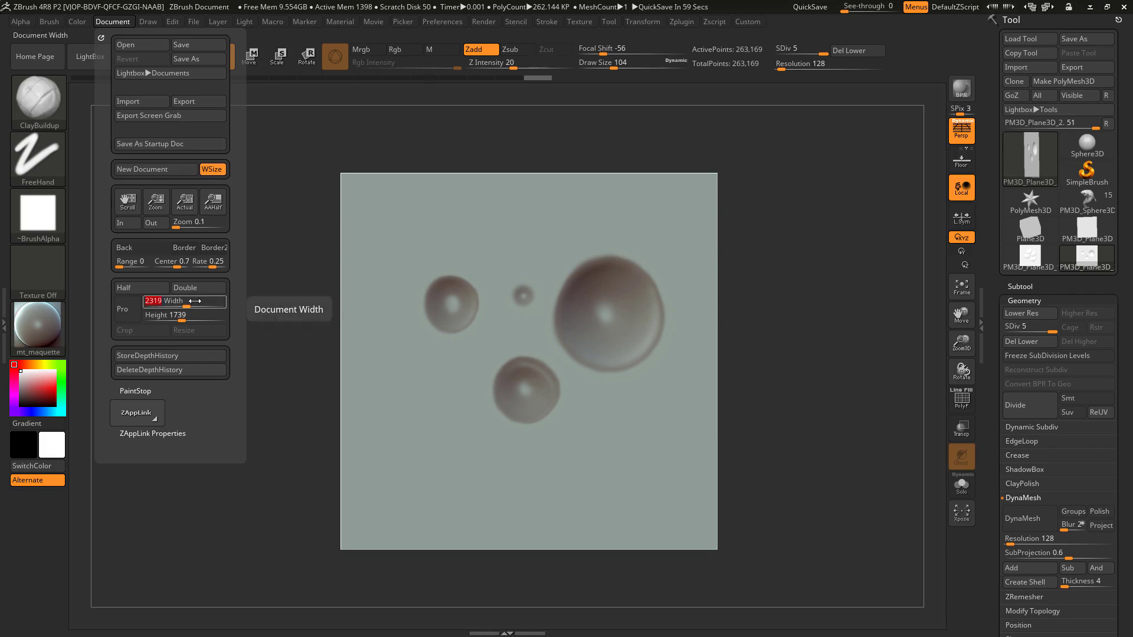
{"action": "type", "text": "512"}
{"action": "left_click", "coordinate": [181, 315]}
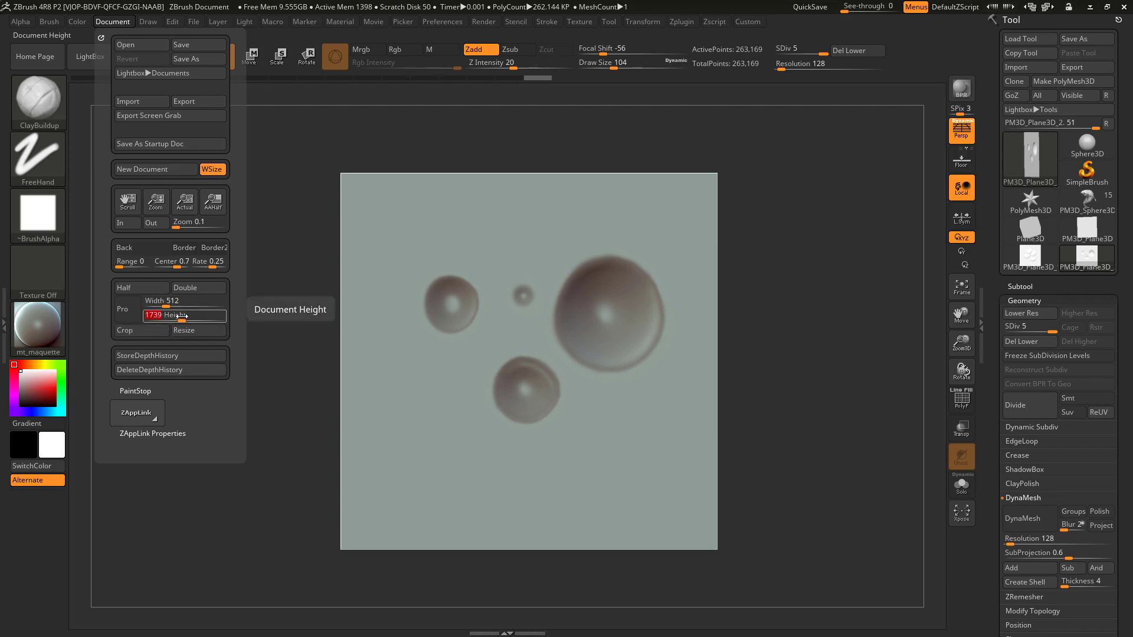
{"action": "type", "text": "512"}
{"action": "left_click", "coordinate": [197, 331]}
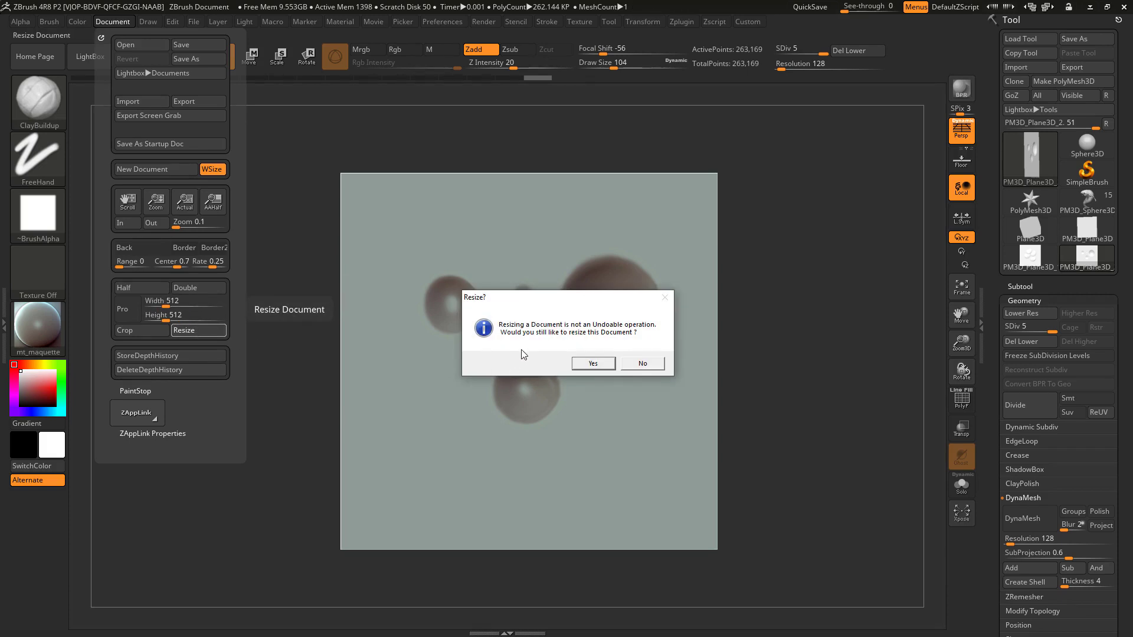
{"action": "left_click_drag", "start_coordinate": [541, 297], "coordinate": [525, 246]}
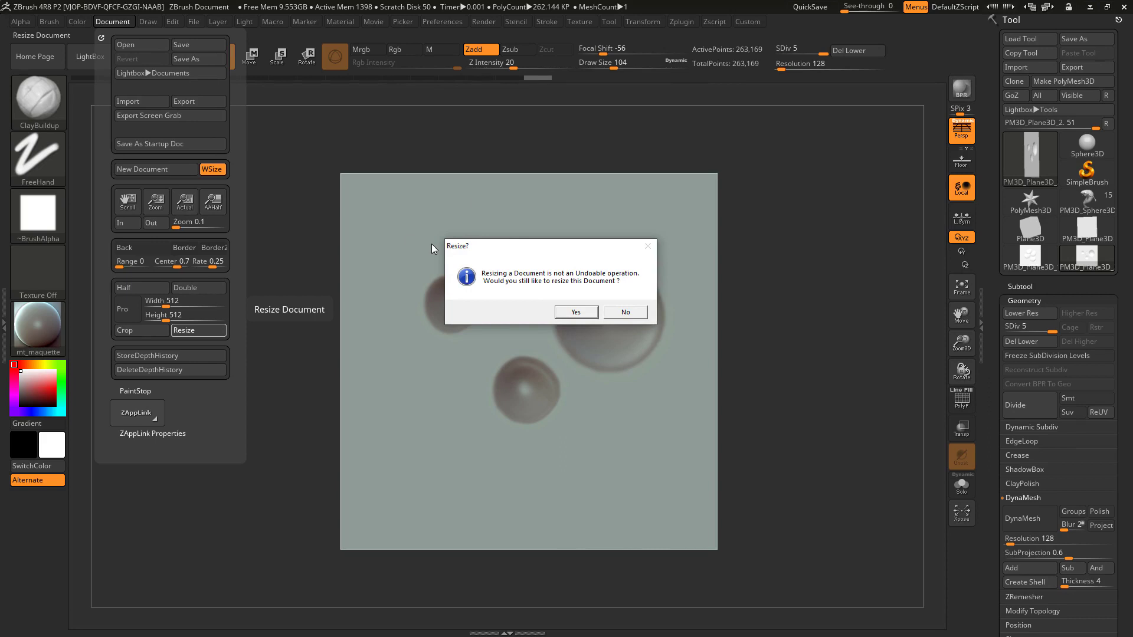
{"action": "left_click", "coordinate": [571, 313]}
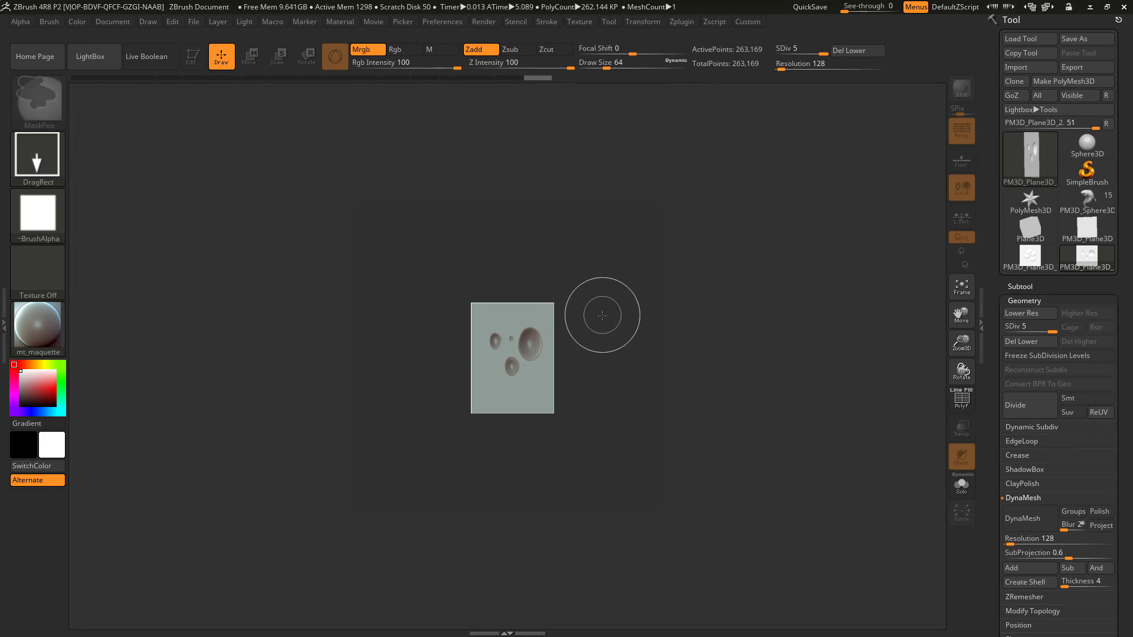
Clear the canvas and redraw the round-bump plane in edit mode, facing straight to the front and framed to the canvas.
{"action": "key", "text": "ctrl+n"}
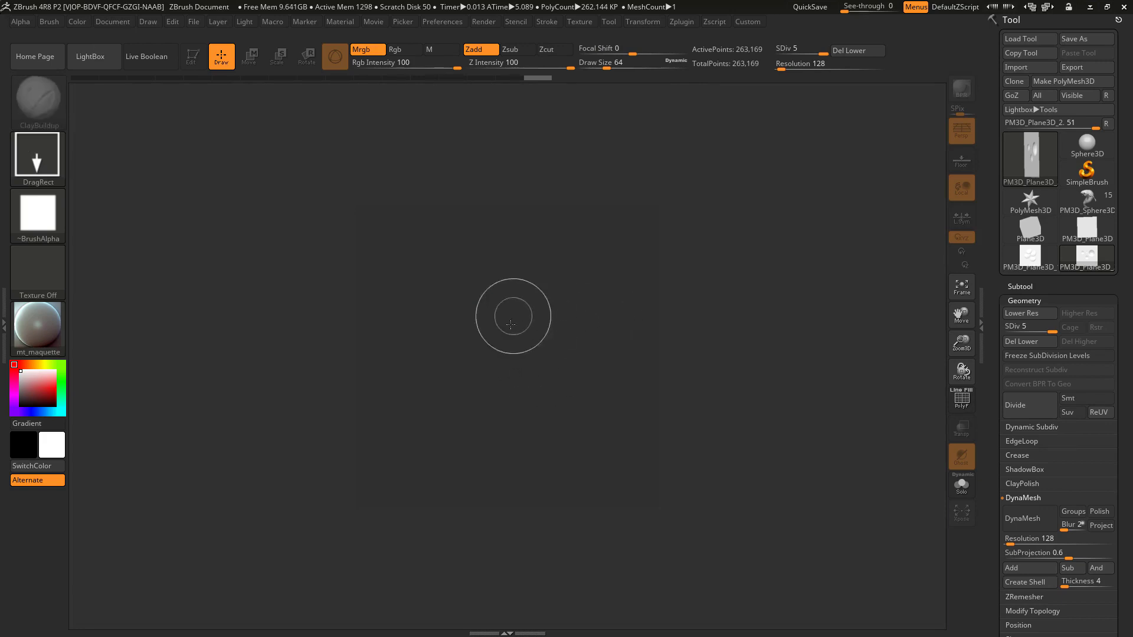
{"action": "left_click_drag", "start_coordinate": [529, 332], "coordinate": [534, 399]}
{"action": "key", "text": "t"}
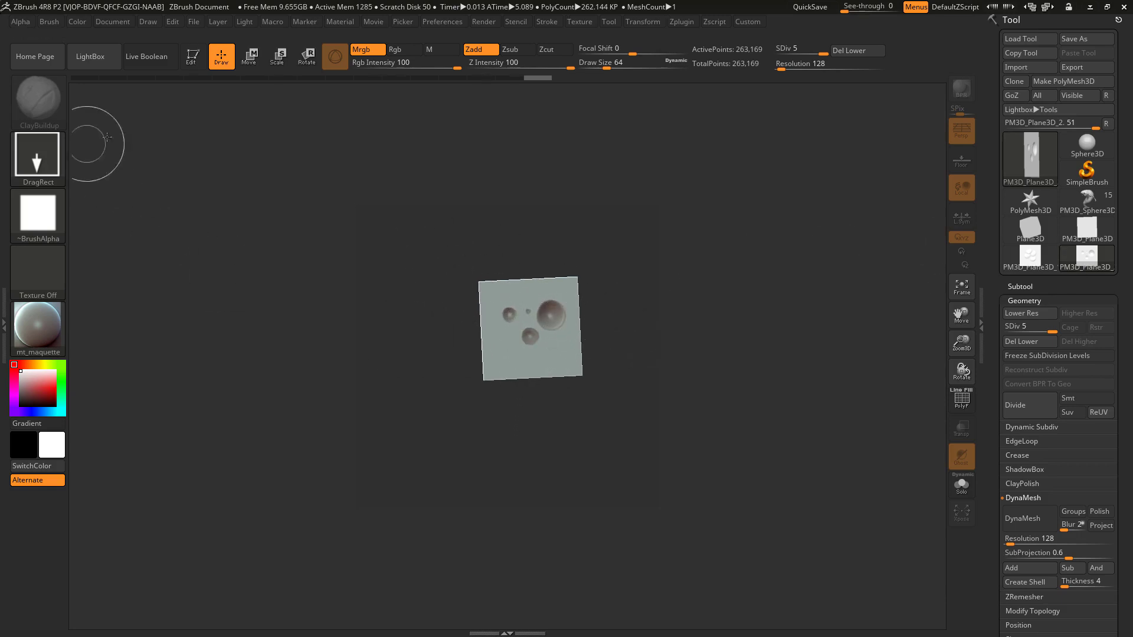
{"action": "key", "text": "t"}
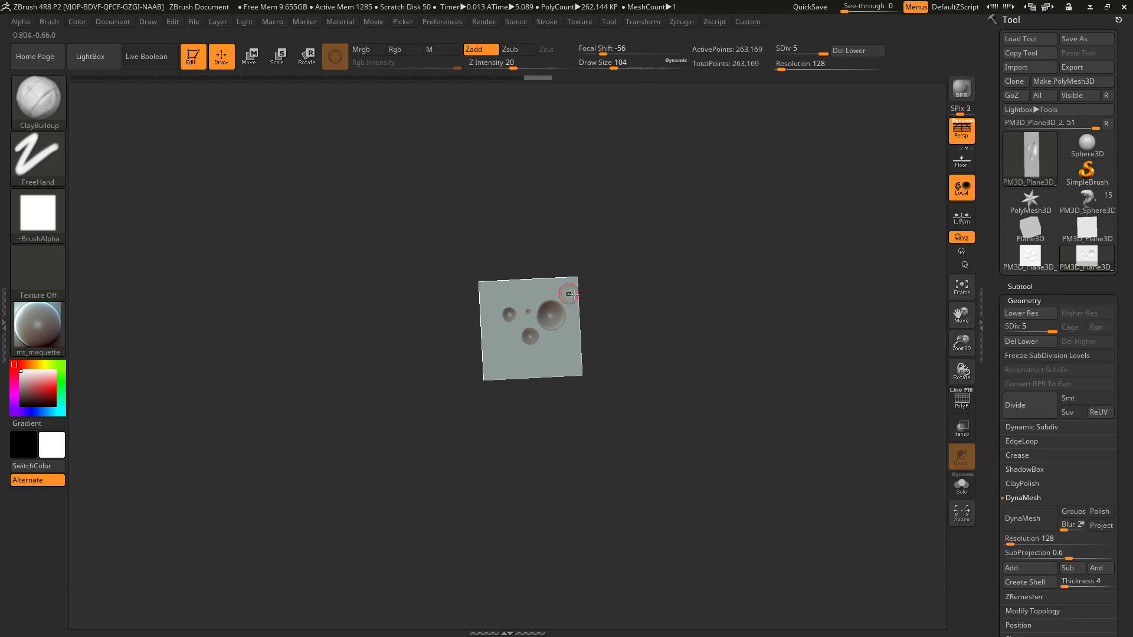
{"action": "mouse_move", "coordinate": [600, 242]}
{"action": "left_mouse_down", "text": "shift"}
{"action": "mouse_move", "coordinate": [599, 259]}
{"action": "mouse_move", "coordinate": [567, 256]}
{"action": "mouse_move", "coordinate": [605, 269]}
{"action": "mouse_move", "coordinate": [597, 261]}
{"action": "left_mouse_up", "text": "shift"}
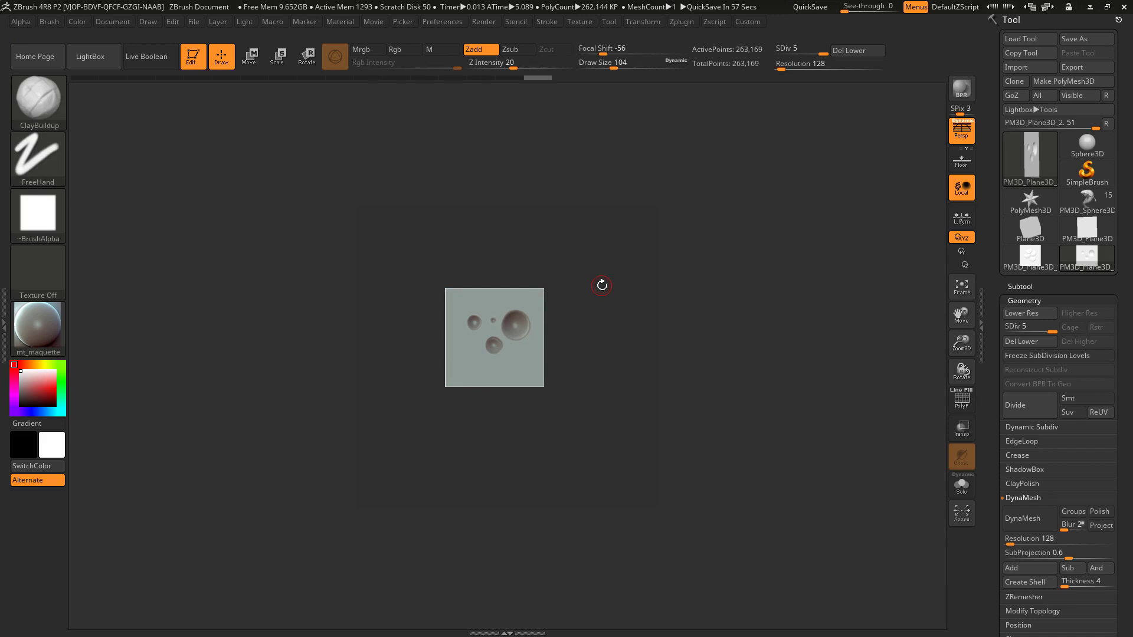
{"action": "key", "text": "f"}
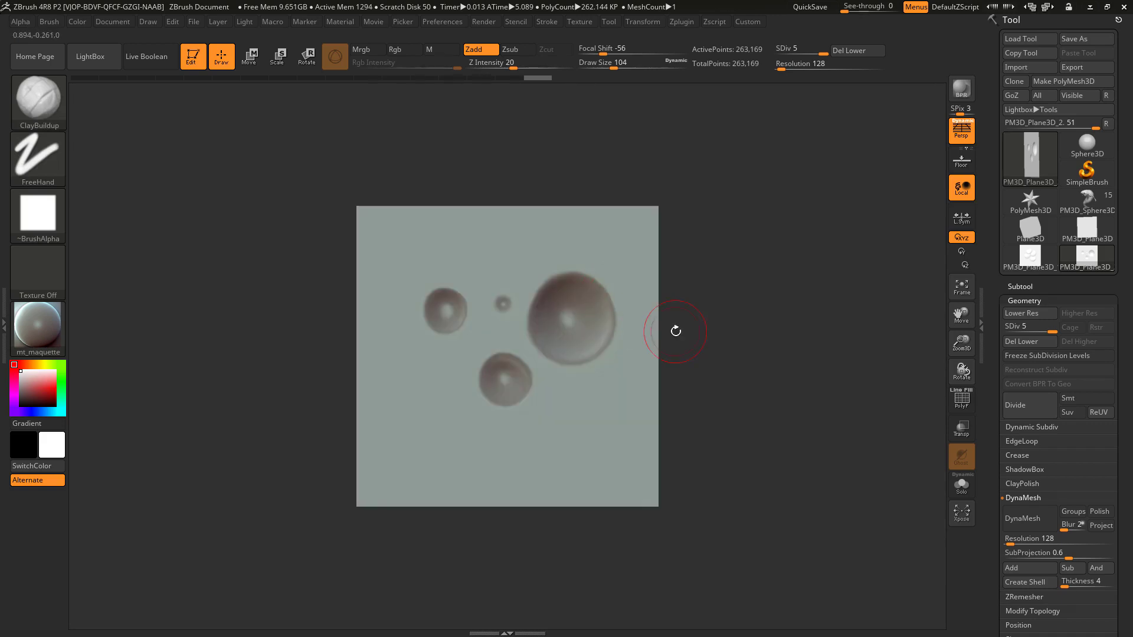
Switch to the plane with the four overlapping discs and grab the document as an alpha.
{"action": "left_click", "coordinate": [1030, 260]}
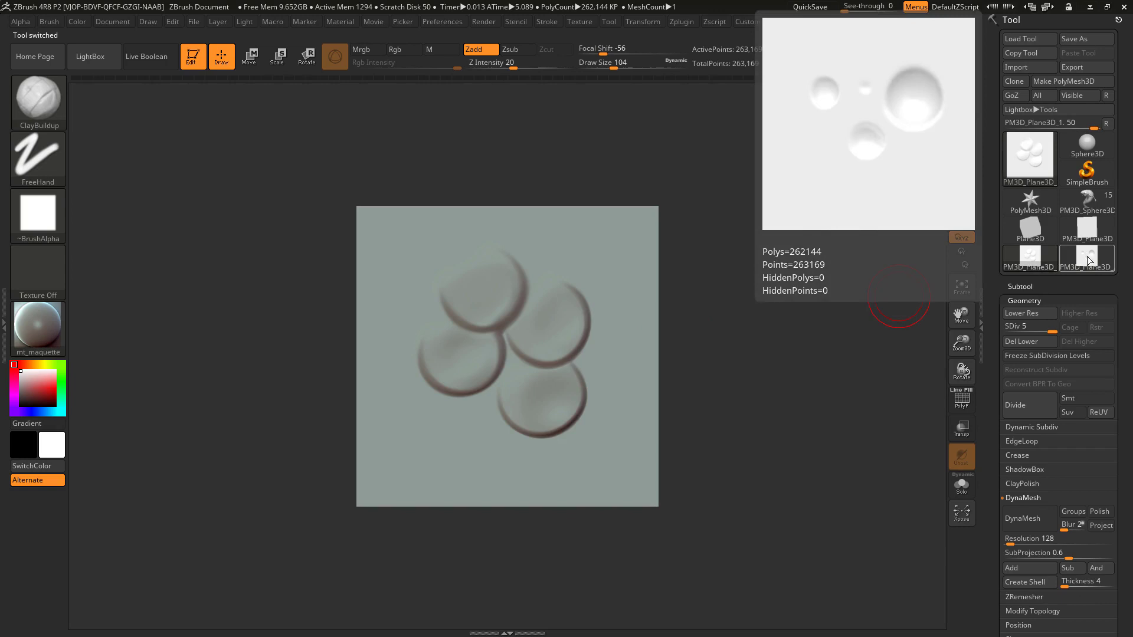
{"action": "left_click", "coordinate": [1087, 256]}
{"action": "mouse_move", "coordinate": [1051, 260]}
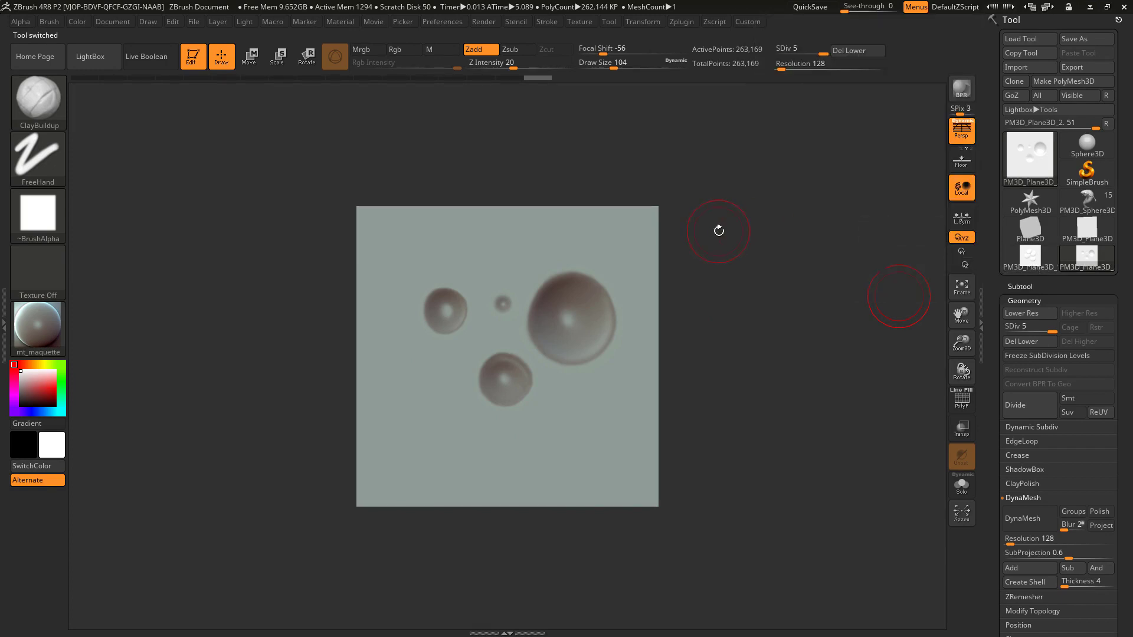
{"action": "mouse_move", "coordinate": [1087, 171]}
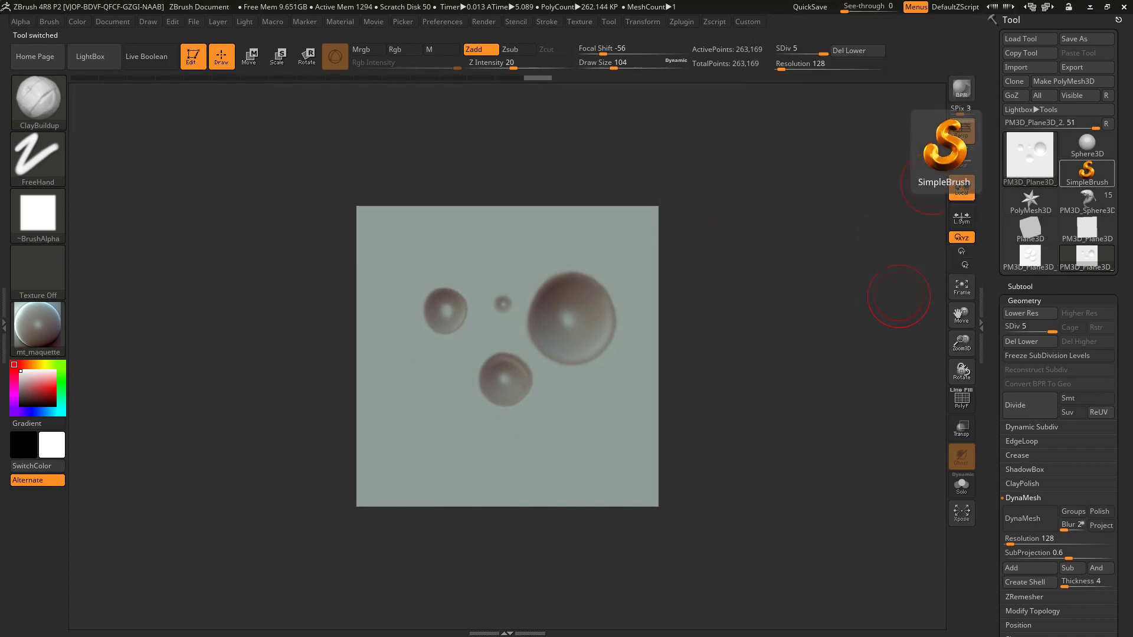
{"action": "left_click", "coordinate": [1032, 261]}
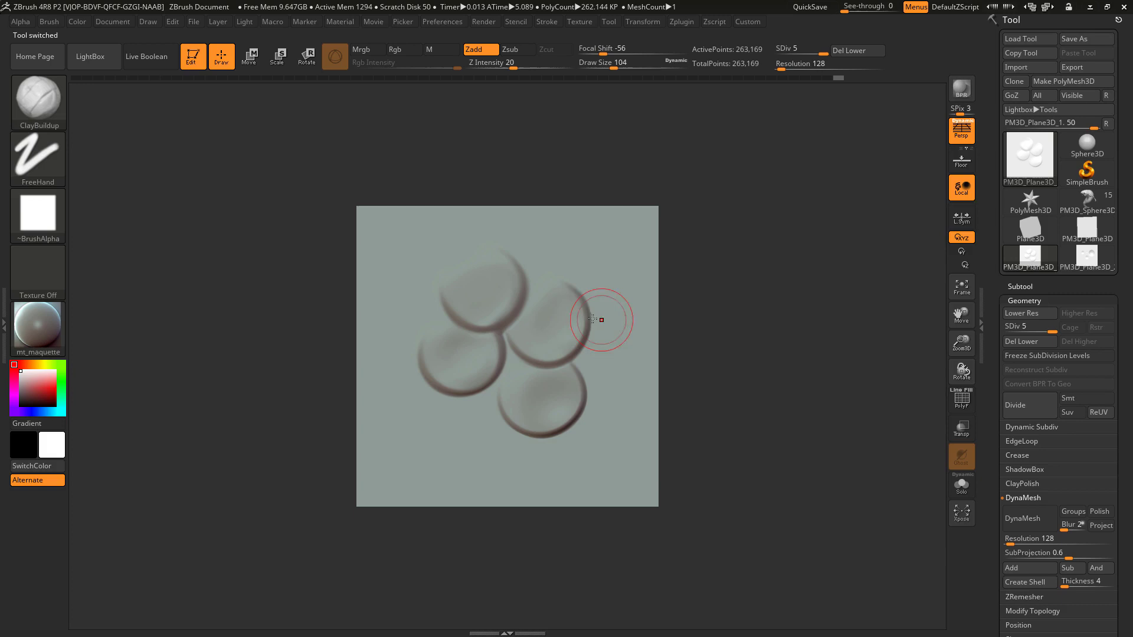
{"action": "left_click", "coordinate": [46, 223]}
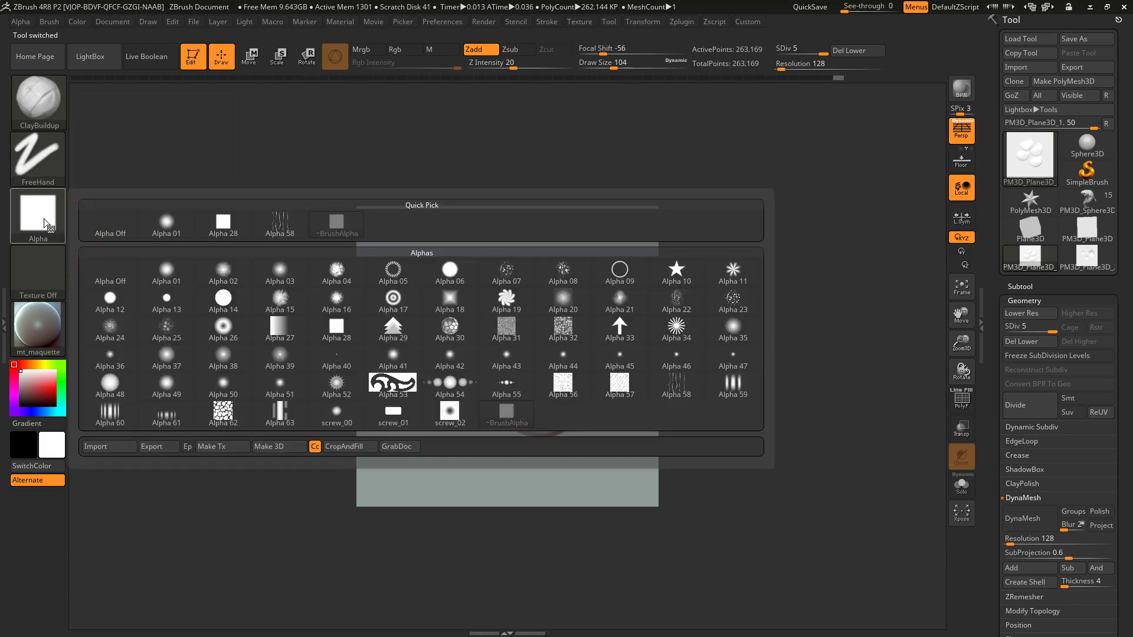
{"action": "left_click", "coordinate": [398, 446]}
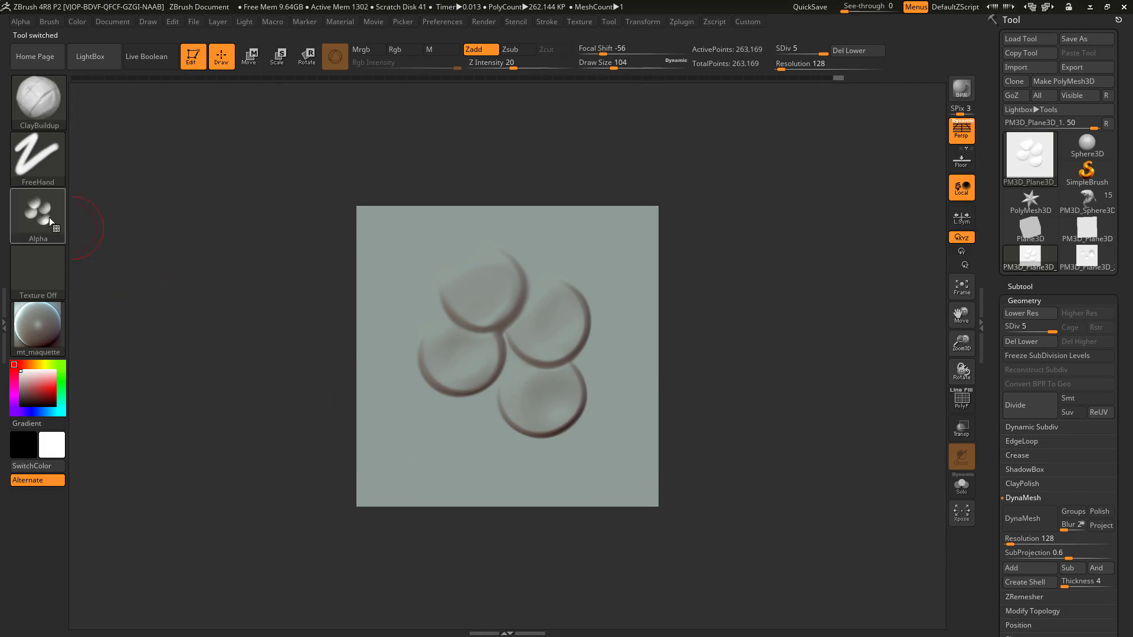
{"action": "mouse_move", "coordinate": [27, 201]}
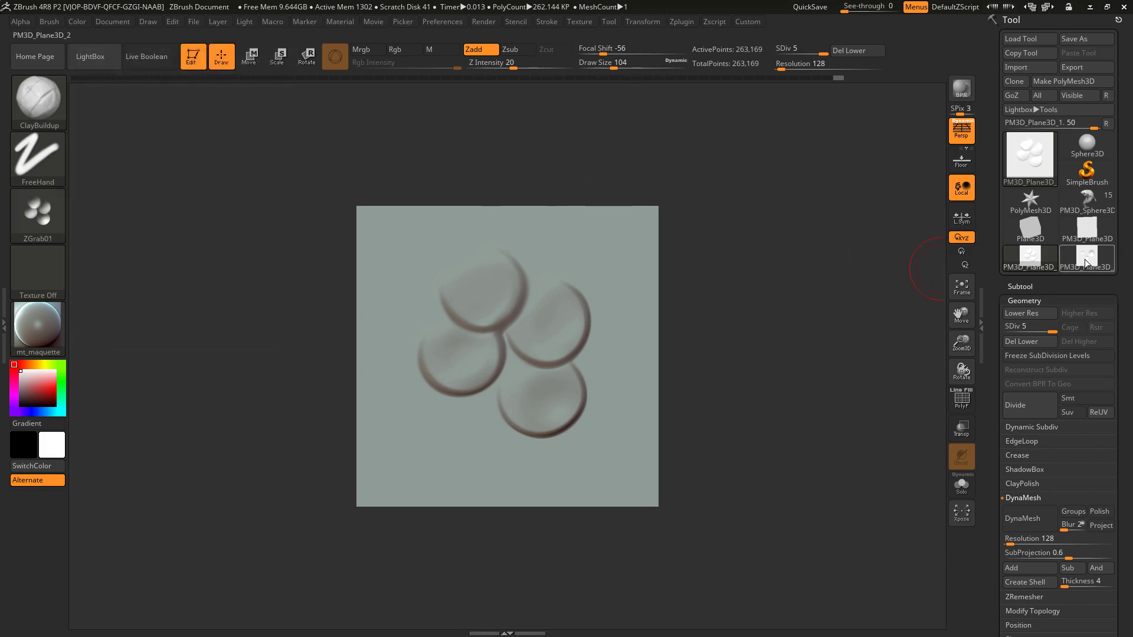
Switch to the plane with the separate round bumps and grab the document as a second alpha.
{"action": "left_click", "coordinate": [1085, 260]}
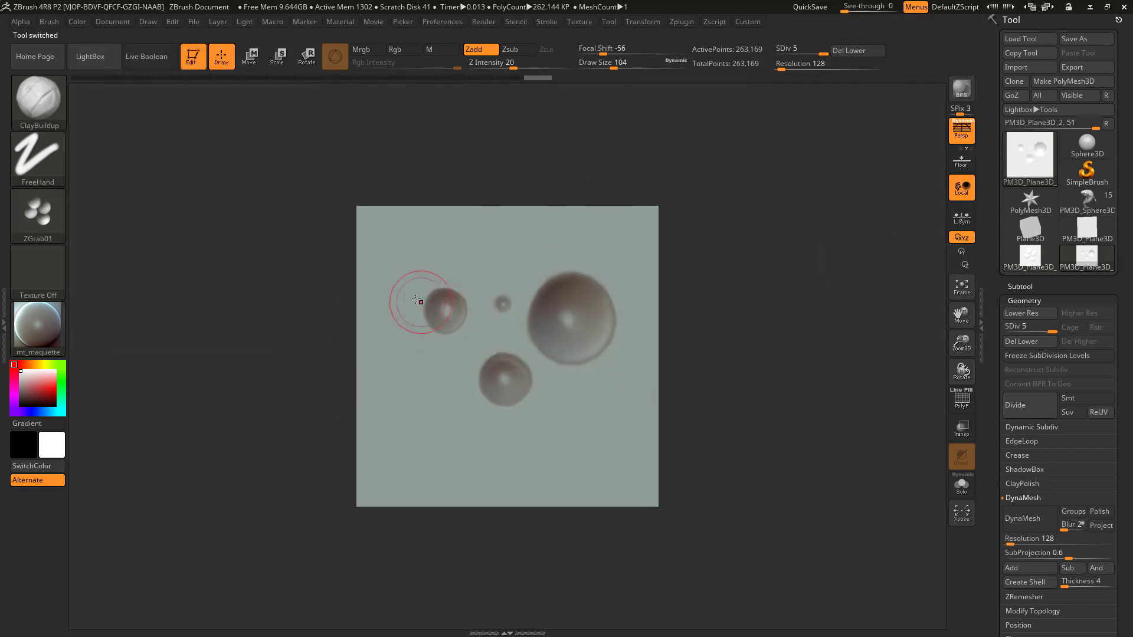
{"action": "left_click", "coordinate": [26, 221]}
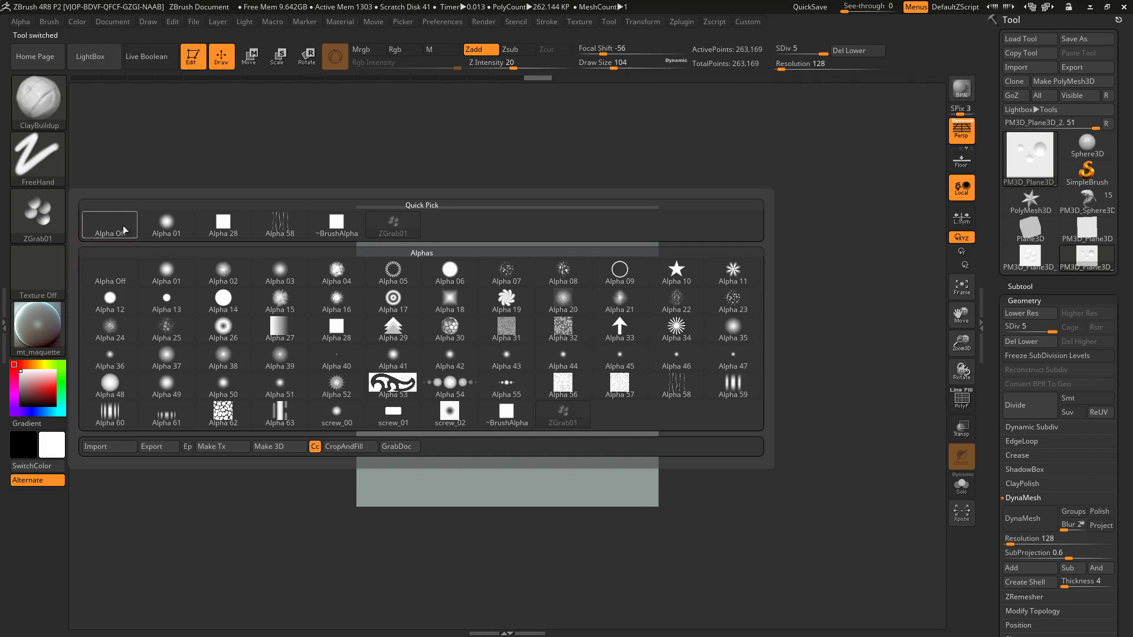
{"action": "left_click", "coordinate": [404, 451]}
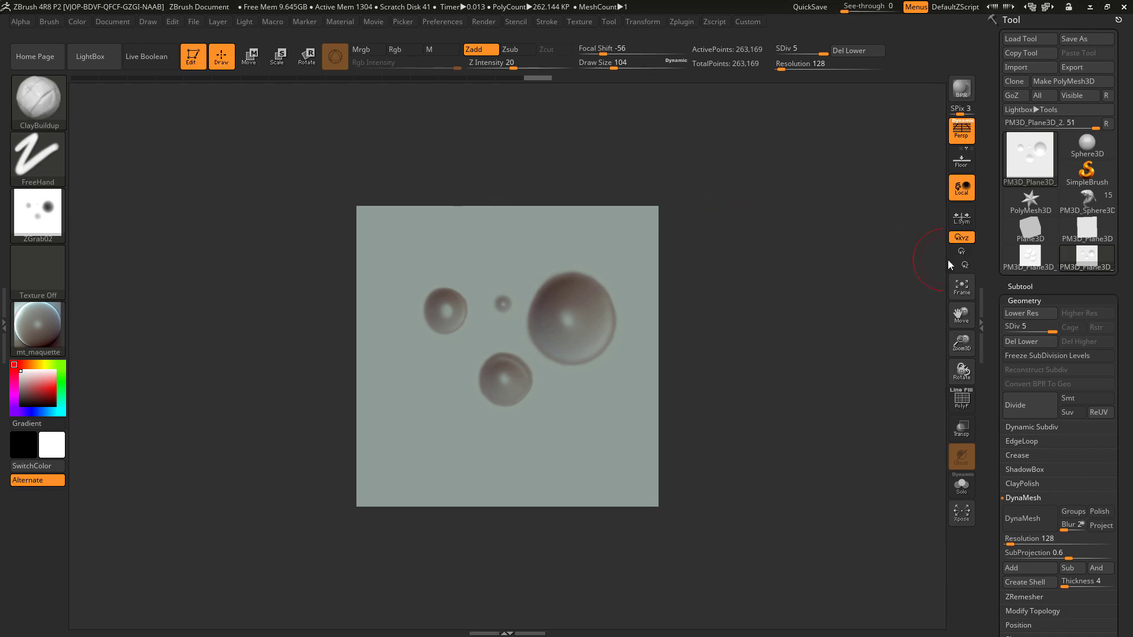
Return to the overlapping-disc plane and compare the grabbed alphas ZGrab01 and ZGrab02 by selecting each and examining its preview.
{"action": "left_click", "coordinate": [1038, 261]}
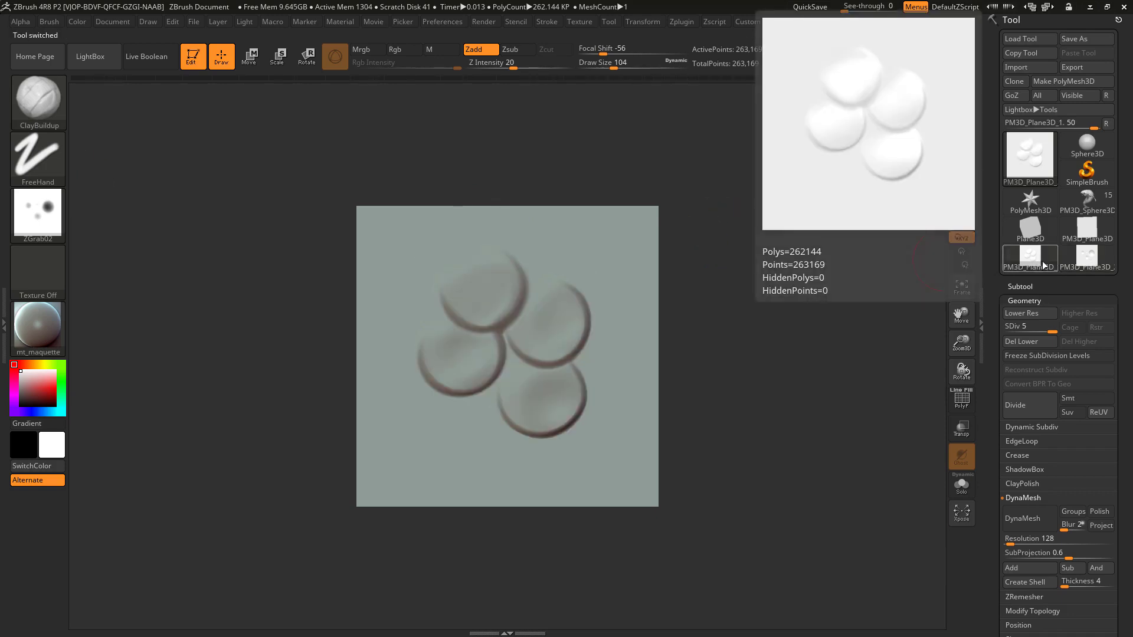
{"action": "left_click", "coordinate": [24, 218]}
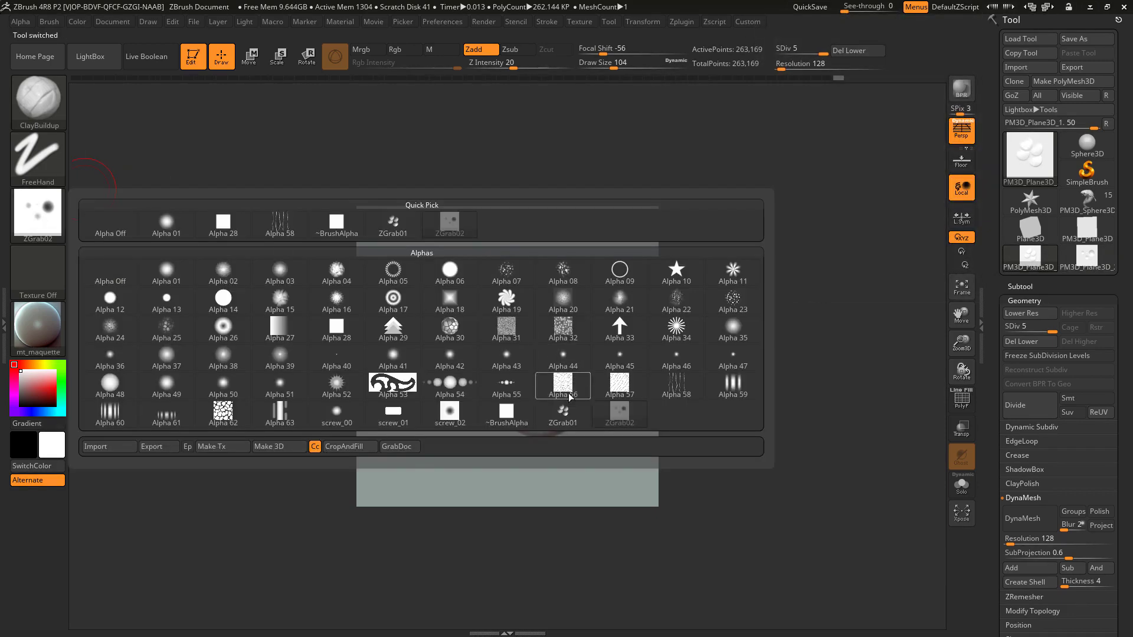
{"action": "left_click", "coordinate": [564, 419]}
{"action": "left_click", "coordinate": [39, 215]}
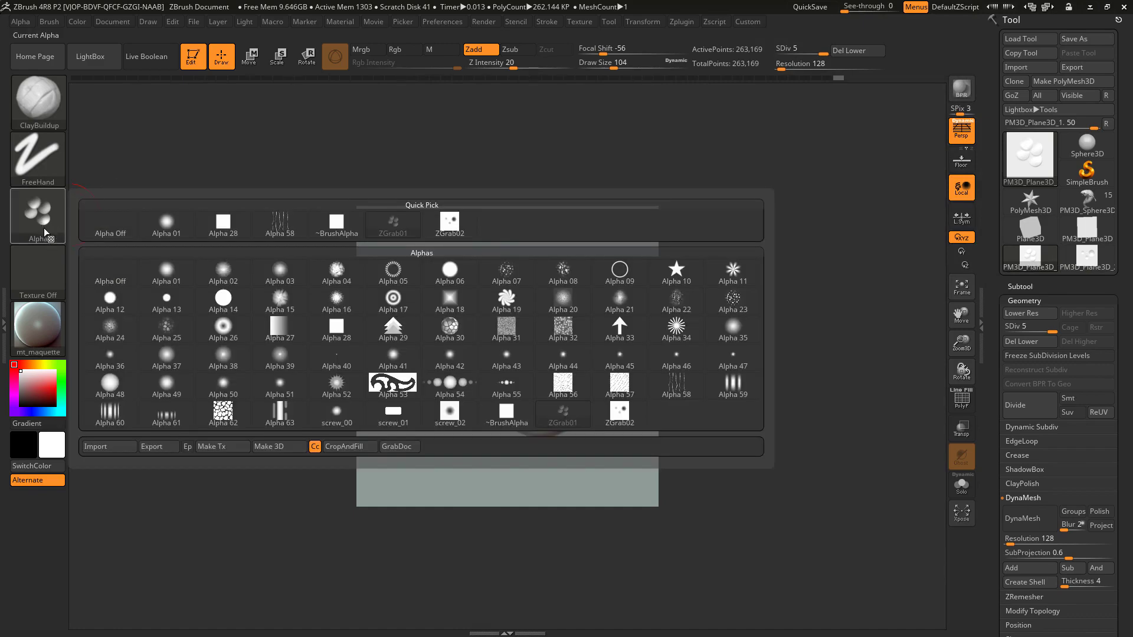
{"action": "left_click", "coordinate": [619, 413]}
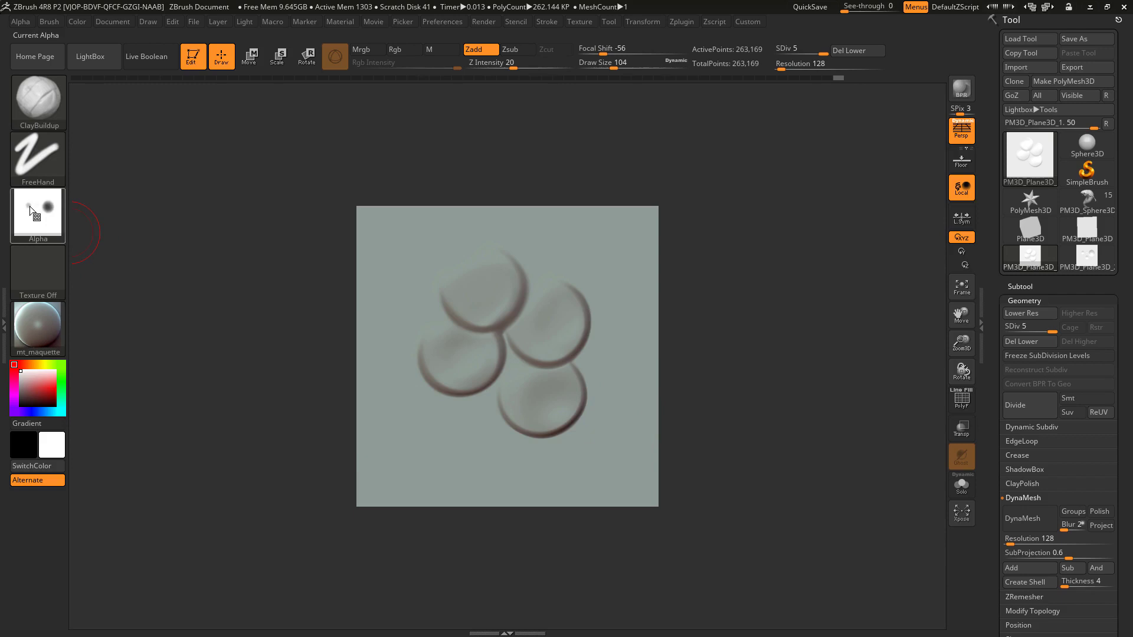
{"action": "mouse_move", "coordinate": [31, 209]}
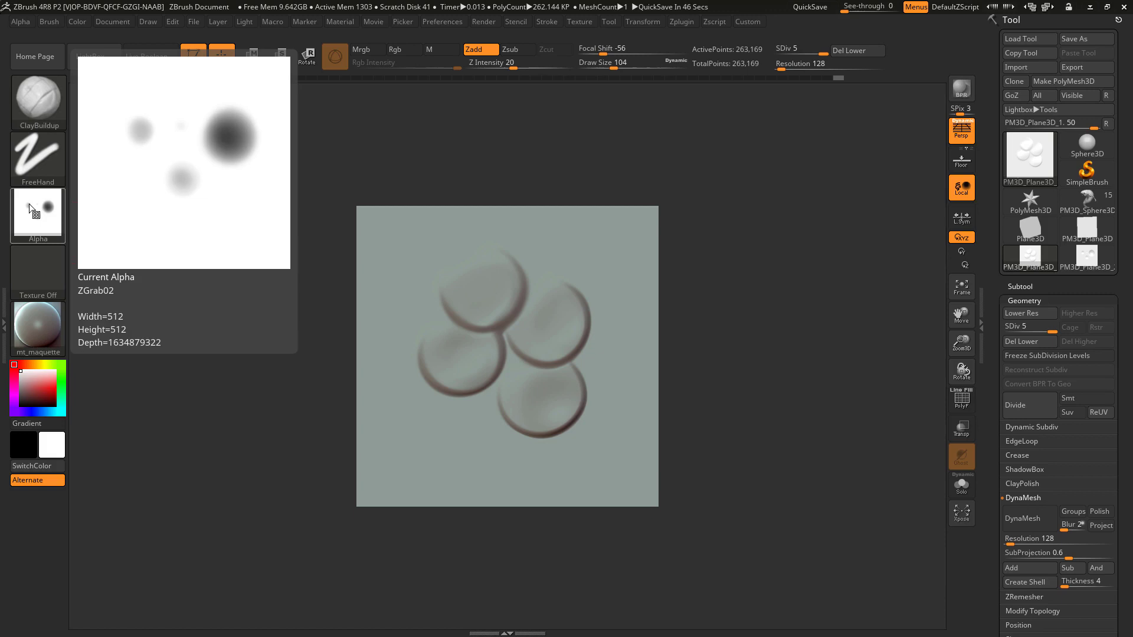
{"action": "left_click", "coordinate": [29, 204]}
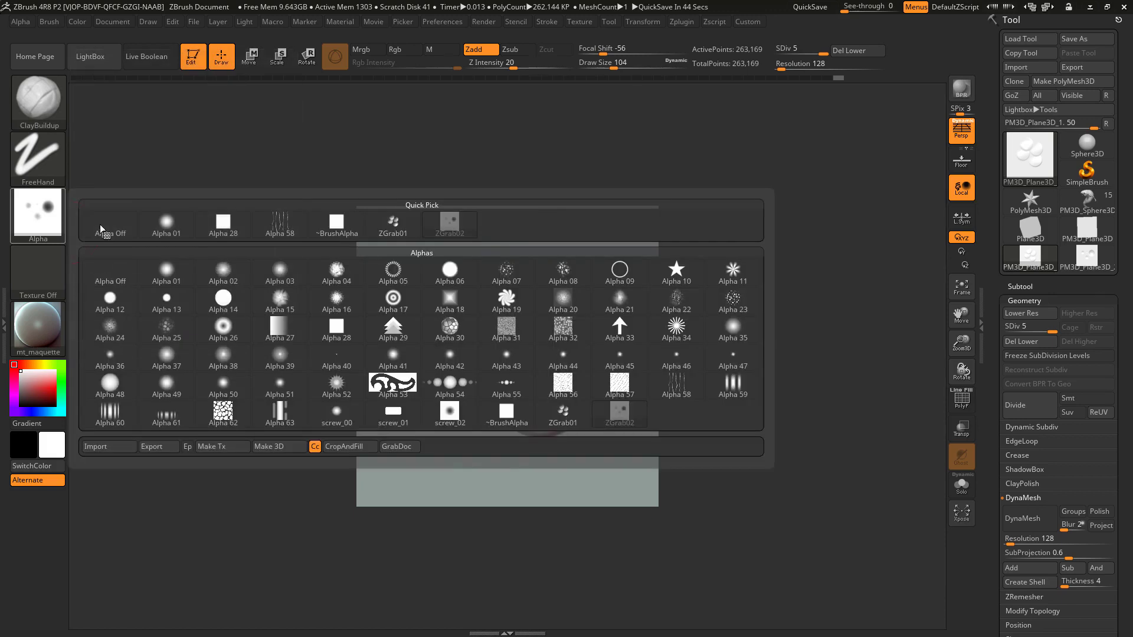
{"action": "left_click", "coordinate": [560, 409]}
{"action": "mouse_move", "coordinate": [26, 225]}
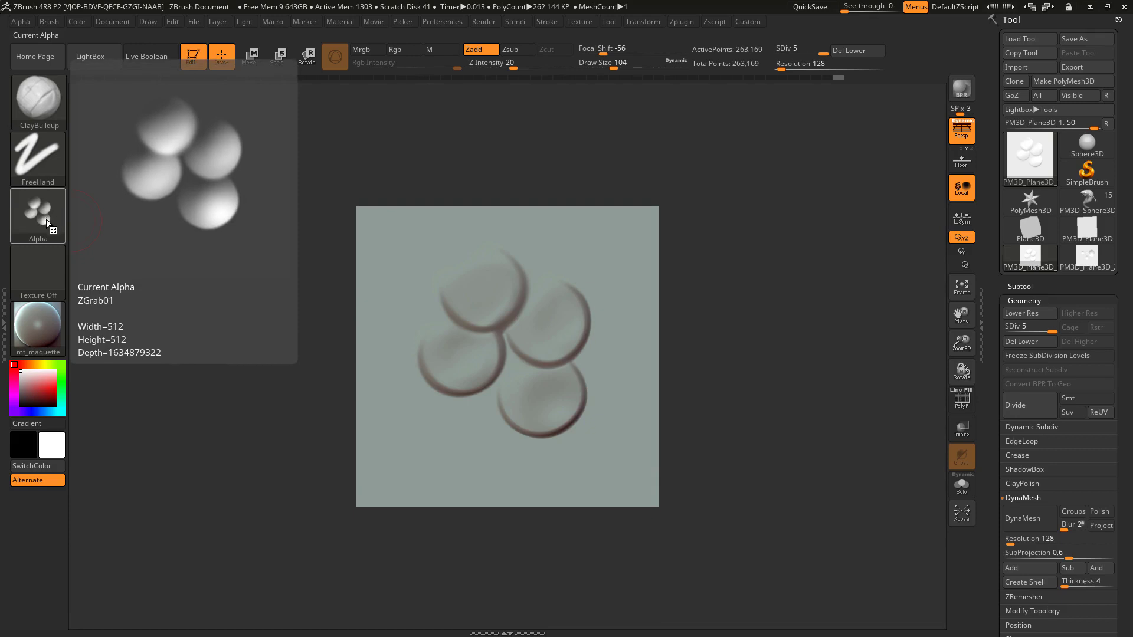
{"action": "left_click", "coordinate": [43, 218]}
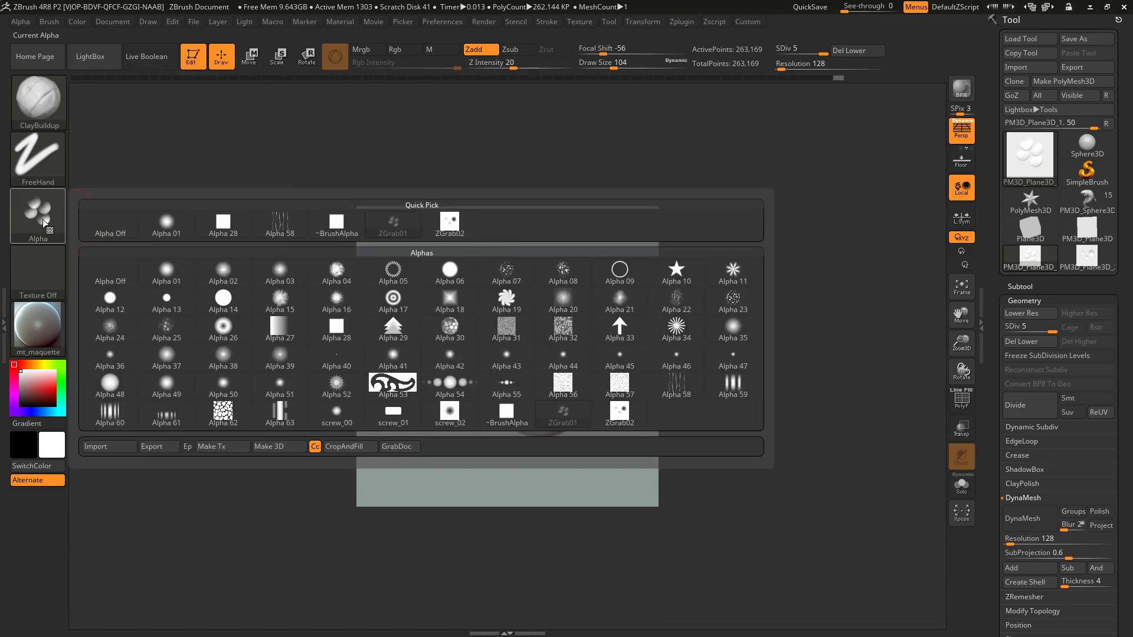
{"action": "left_click", "coordinate": [618, 413]}
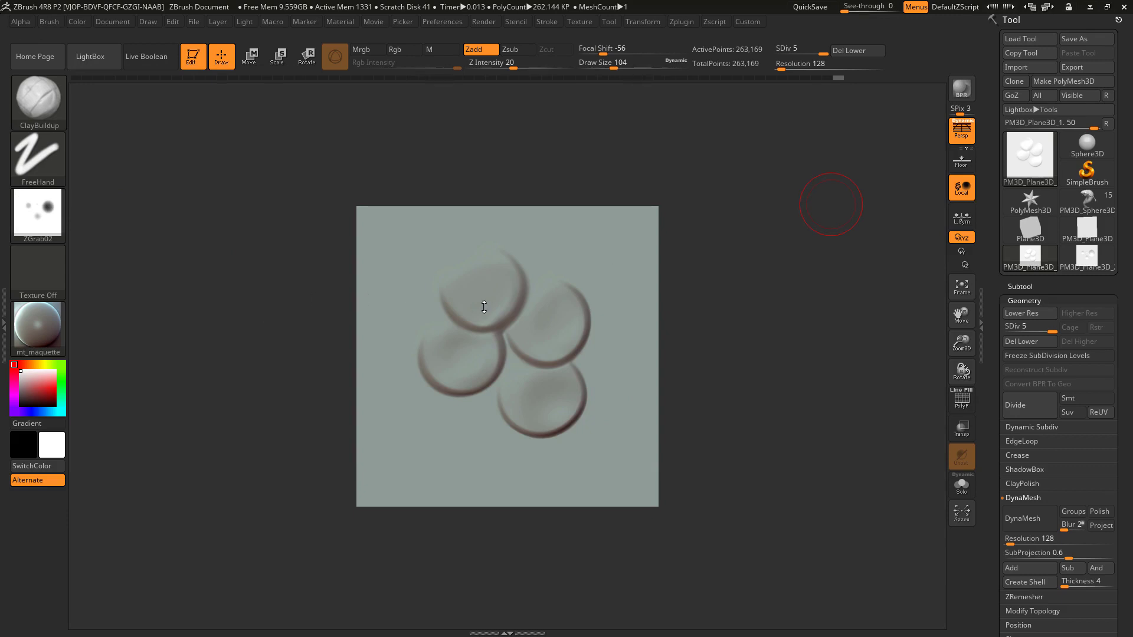
{"action": "left_click", "coordinate": [37, 217]}
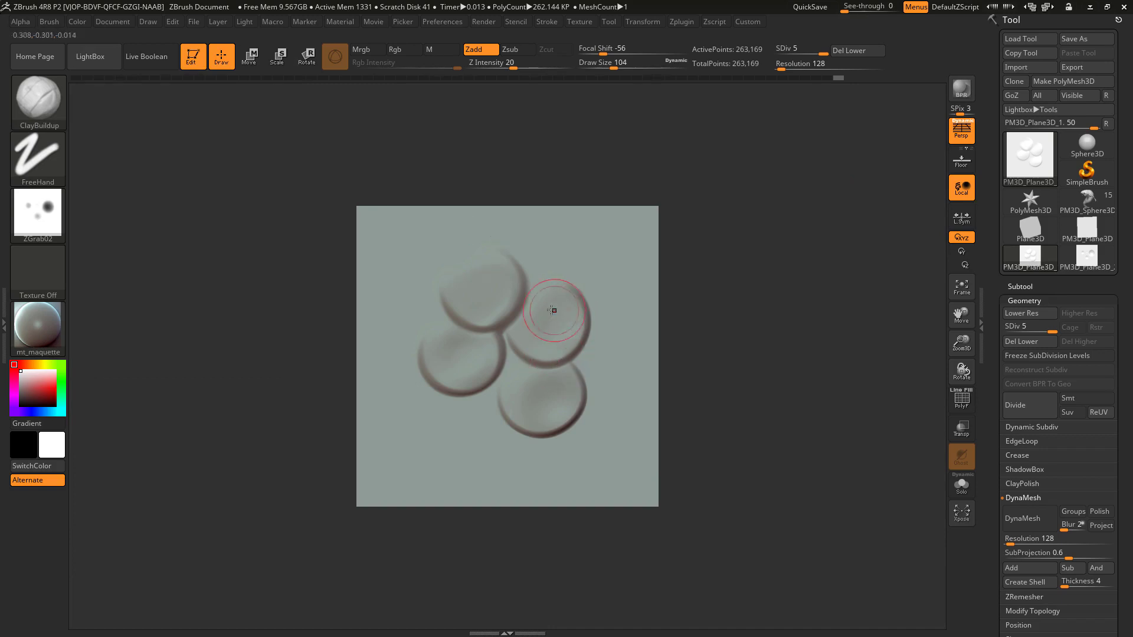
Switch to the creature sculpt and resize the document to 1680 by 1680.
{"action": "left_click", "coordinate": [1086, 206]}
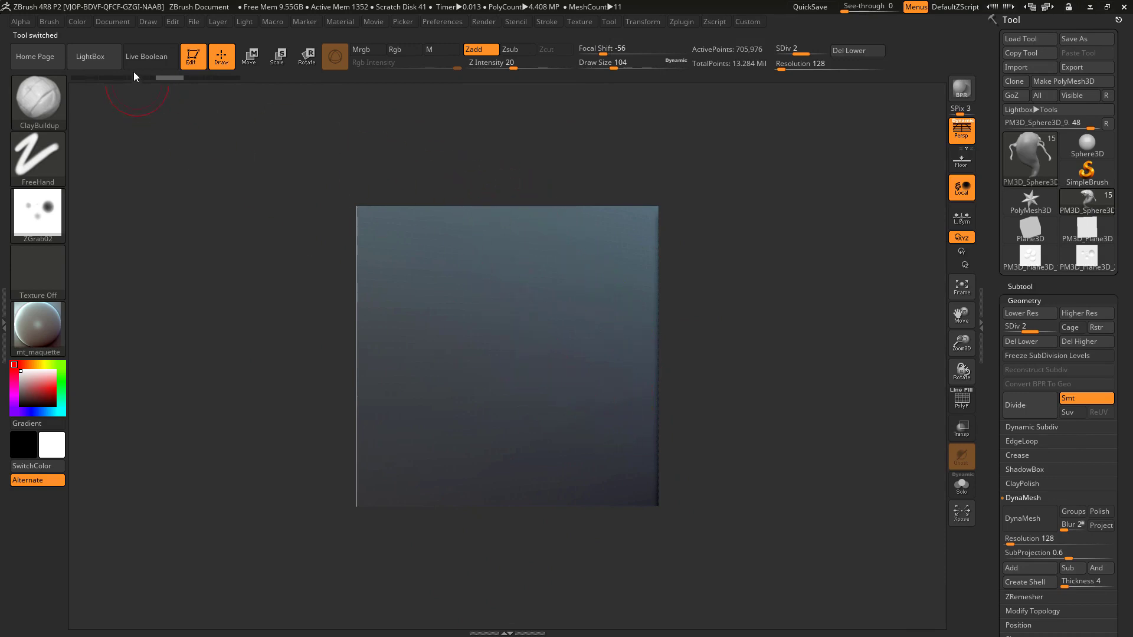
{"action": "left_click", "coordinate": [116, 23]}
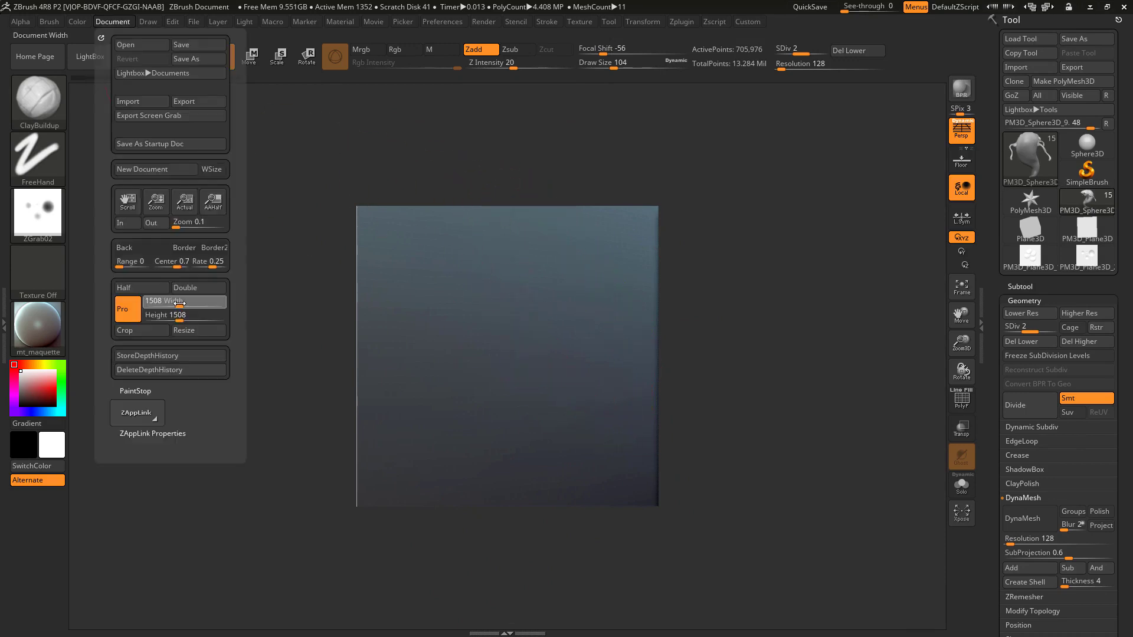
{"action": "left_click", "coordinate": [196, 331]}
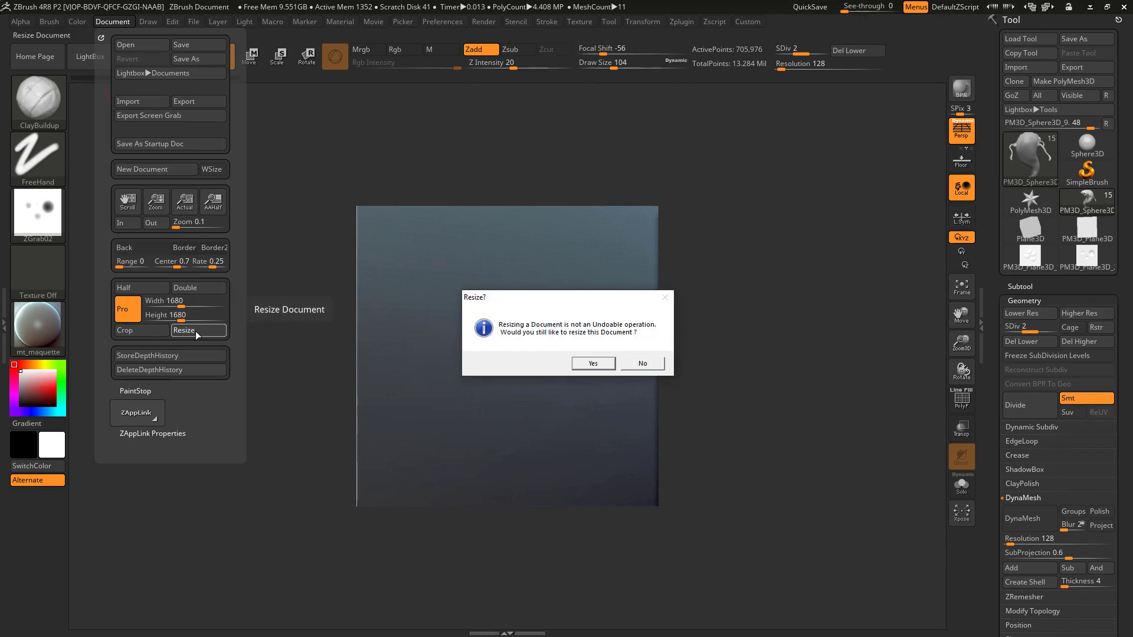
{"action": "left_click", "coordinate": [594, 367]}
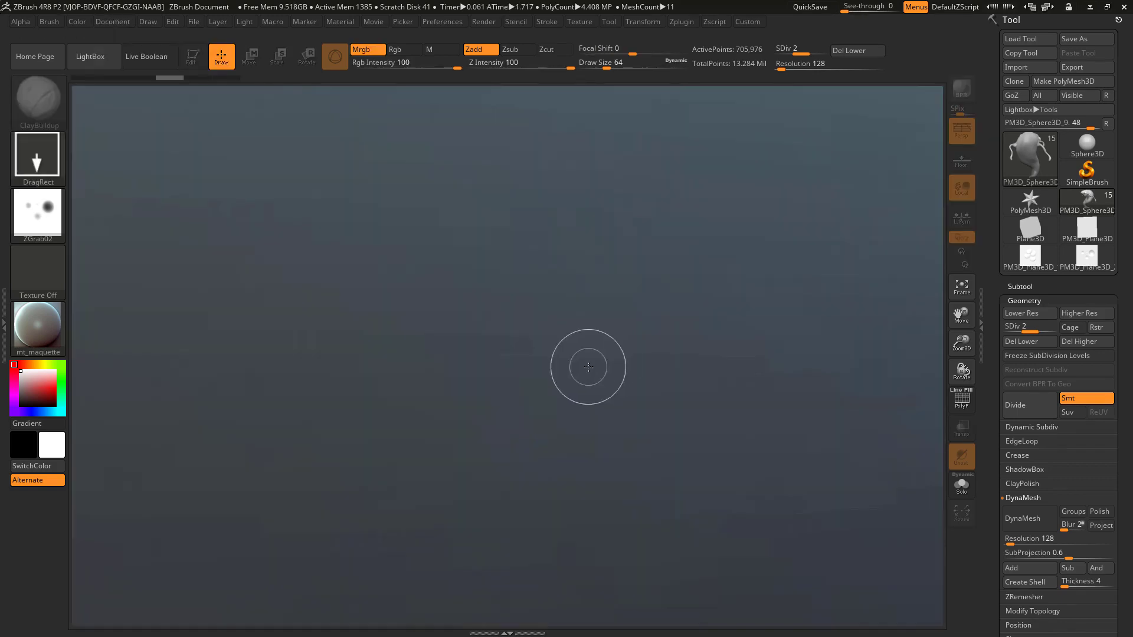
Clear the canvas, draw the creature in edit mode, and frame its head from the side.
{"action": "key", "text": "ctrl+n"}
{"action": "mouse_move", "coordinate": [528, 287]}
{"action": "left_mouse_down"}
{"action": "mouse_move", "coordinate": [524, 295]}
{"action": "mouse_move", "coordinate": [643, 305]}
{"action": "left_mouse_up"}
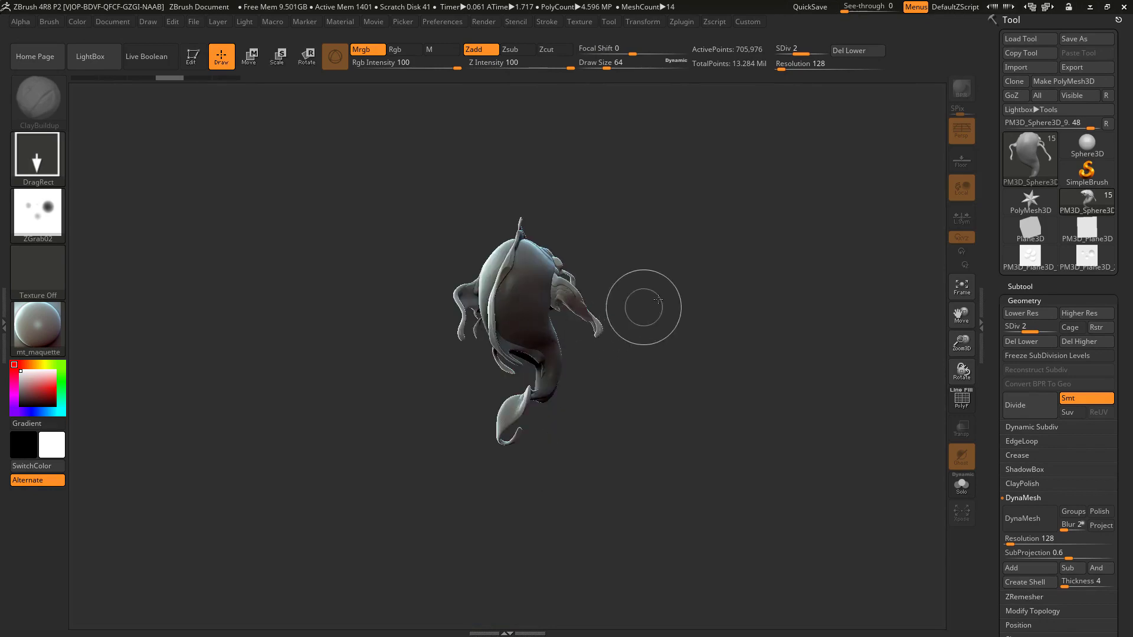
{"action": "key", "text": "t"}
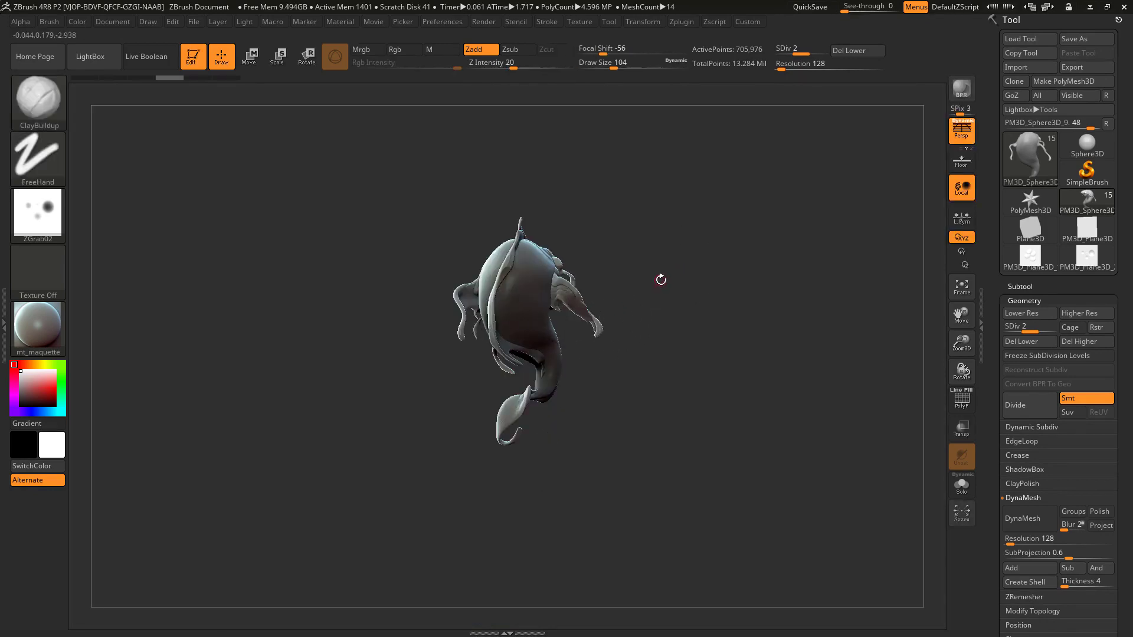
{"action": "left_click_drag", "start_coordinate": [661, 280], "coordinate": [767, 280]}
{"action": "left_click_drag", "start_coordinate": [544, 195], "coordinate": [767, 191]}
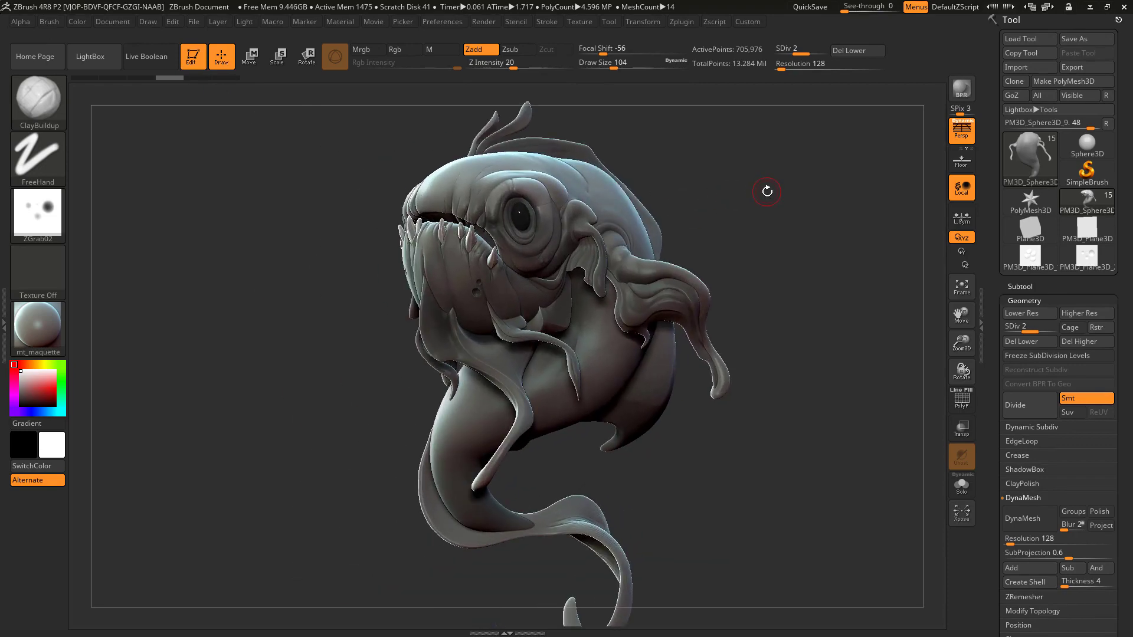
{"action": "left_click_drag", "start_coordinate": [852, 240], "coordinate": [838, 259]}
Show the creature's subtools and select the main body subtool, PM3D_Sphere3D_9.
{"action": "left_click", "coordinate": [1029, 286]}
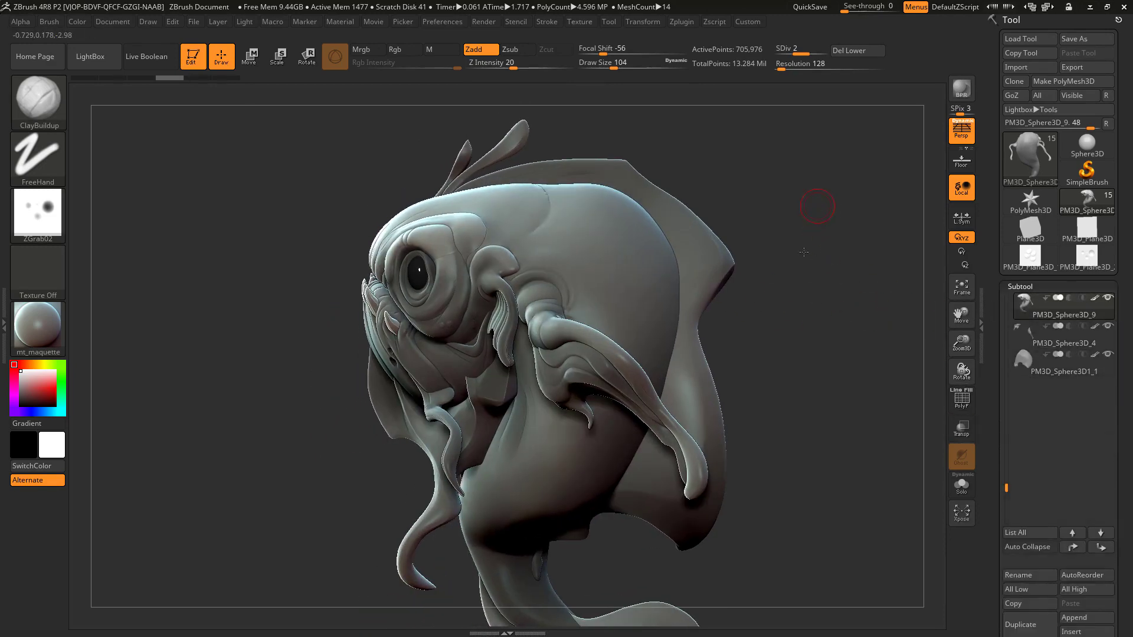
{"action": "left_click_drag", "start_coordinate": [812, 231], "coordinate": [799, 297], "text": "alt"}
{"action": "left_click", "coordinate": [1027, 314]}
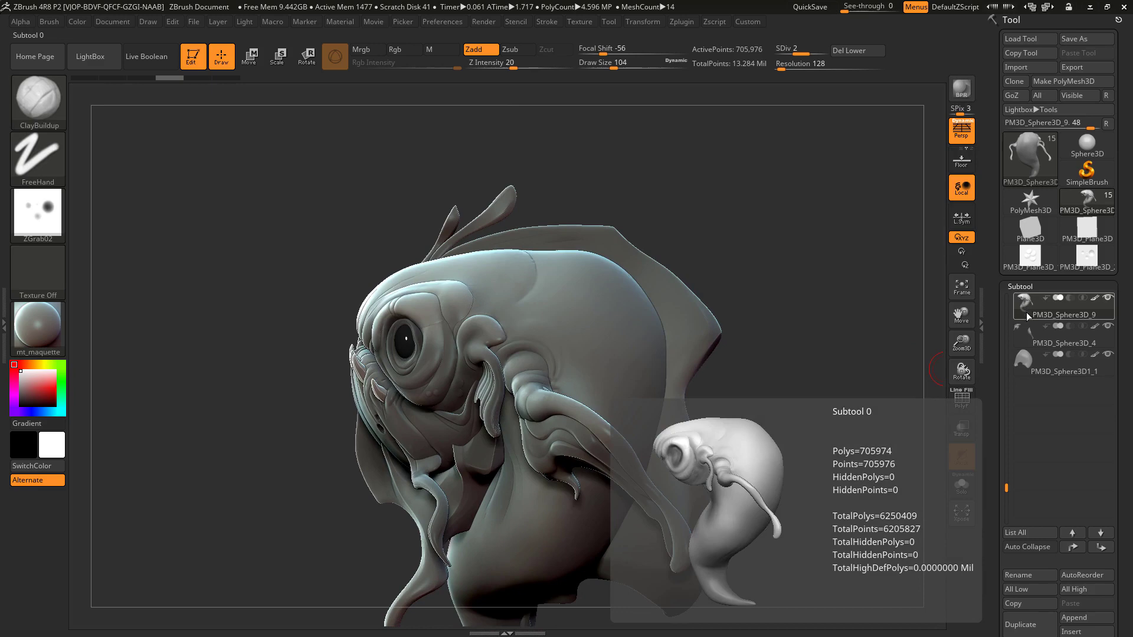
{"action": "left_click_drag", "start_coordinate": [817, 267], "coordinate": [785, 251], "text": "alt"}
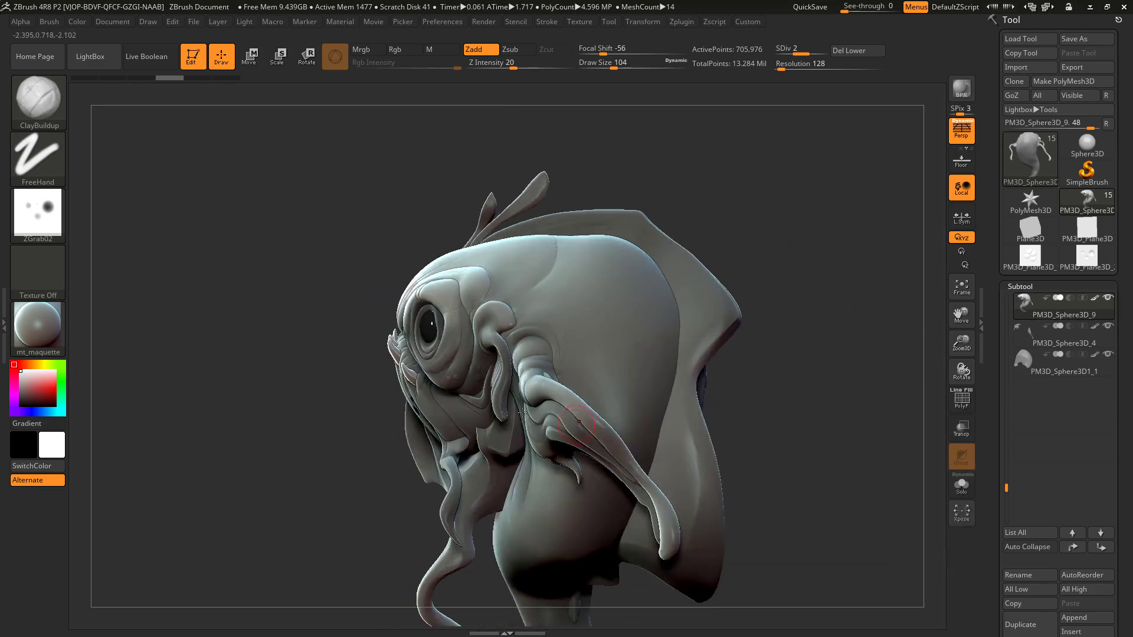
Assign the ZGrab01 alpha to the ClayBuildup brush.
{"action": "left_click", "coordinate": [47, 226]}
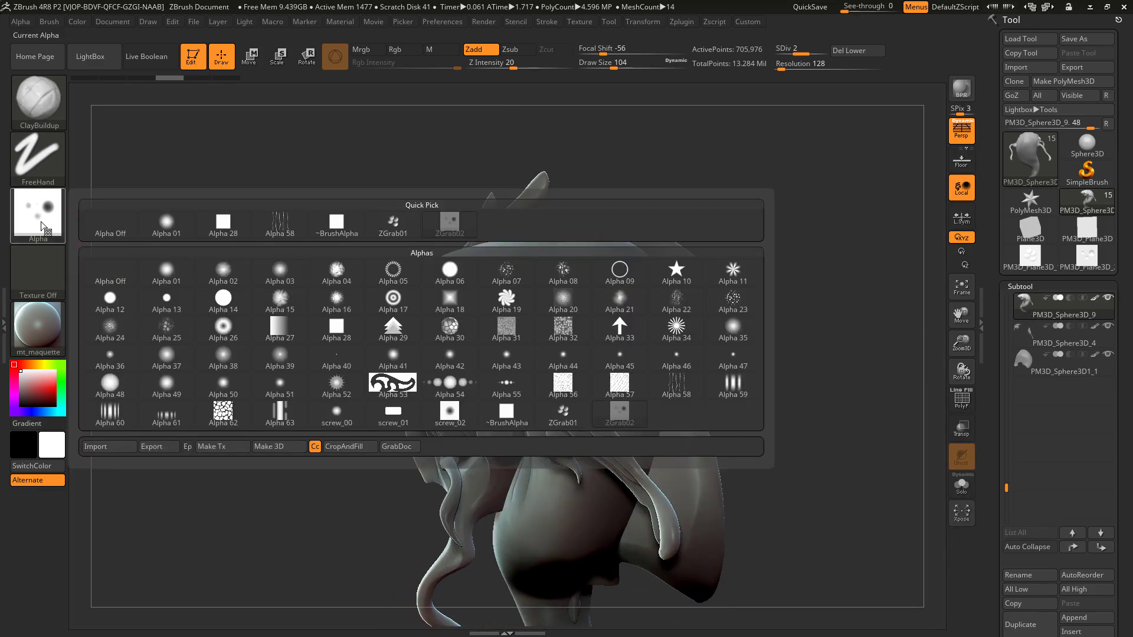
{"action": "left_click", "coordinate": [588, 410]}
{"action": "left_click_drag", "start_coordinate": [752, 220], "coordinate": [731, 237], "text": "alt"}
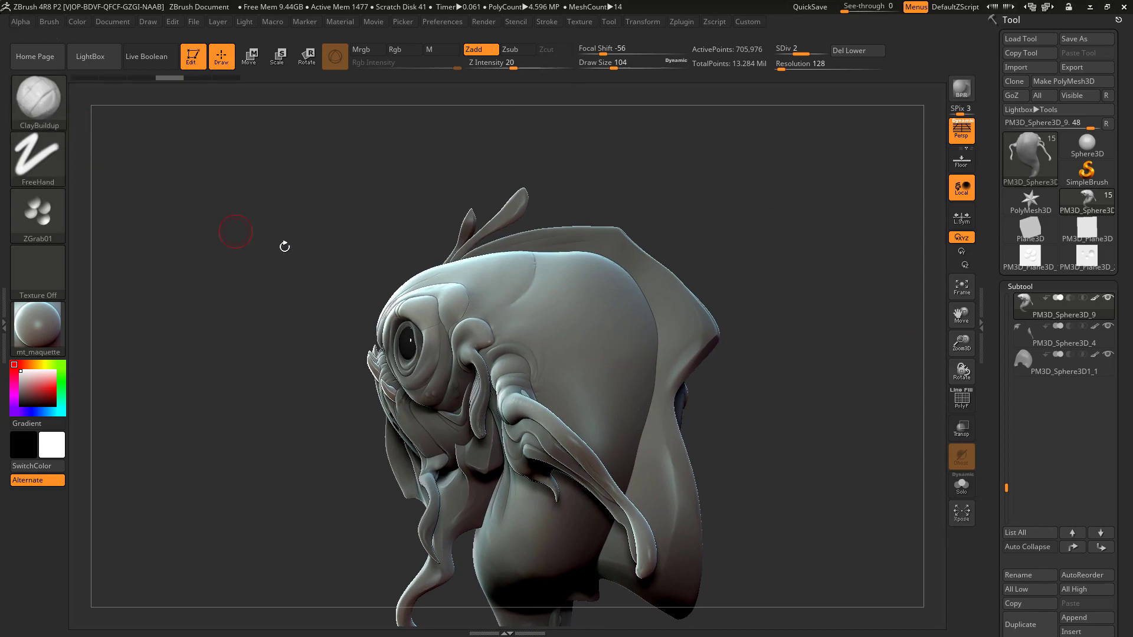
Switch to the Standard brush and assign the ZGrab01 alpha to it.
{"action": "key", "text": "b"}
{"action": "key", "text": "s"}
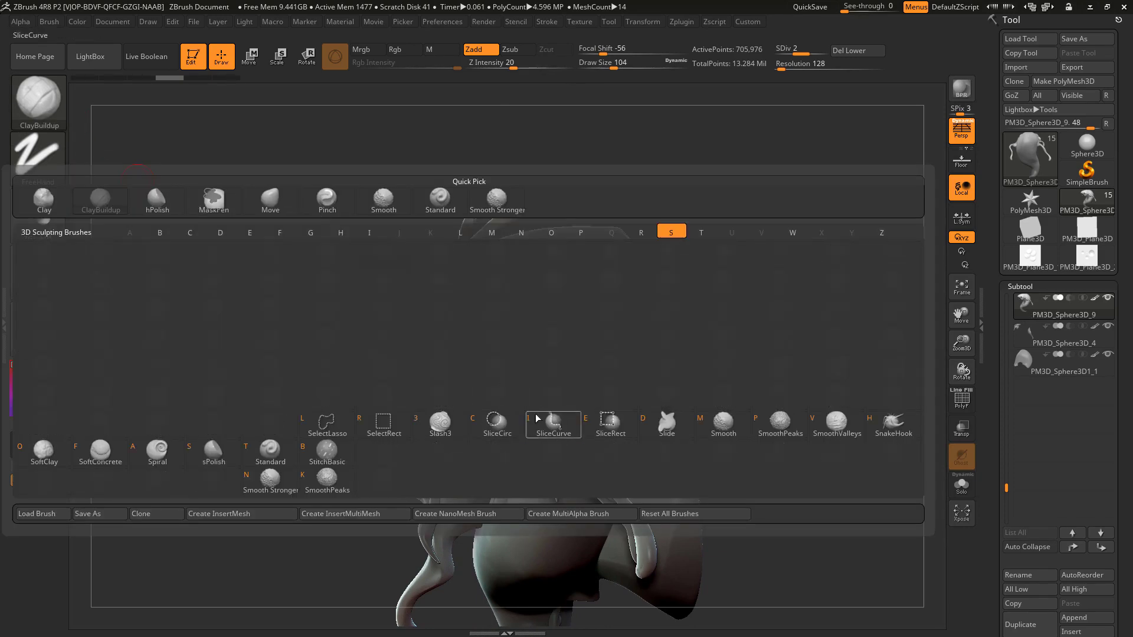
{"action": "left_click", "coordinate": [271, 450]}
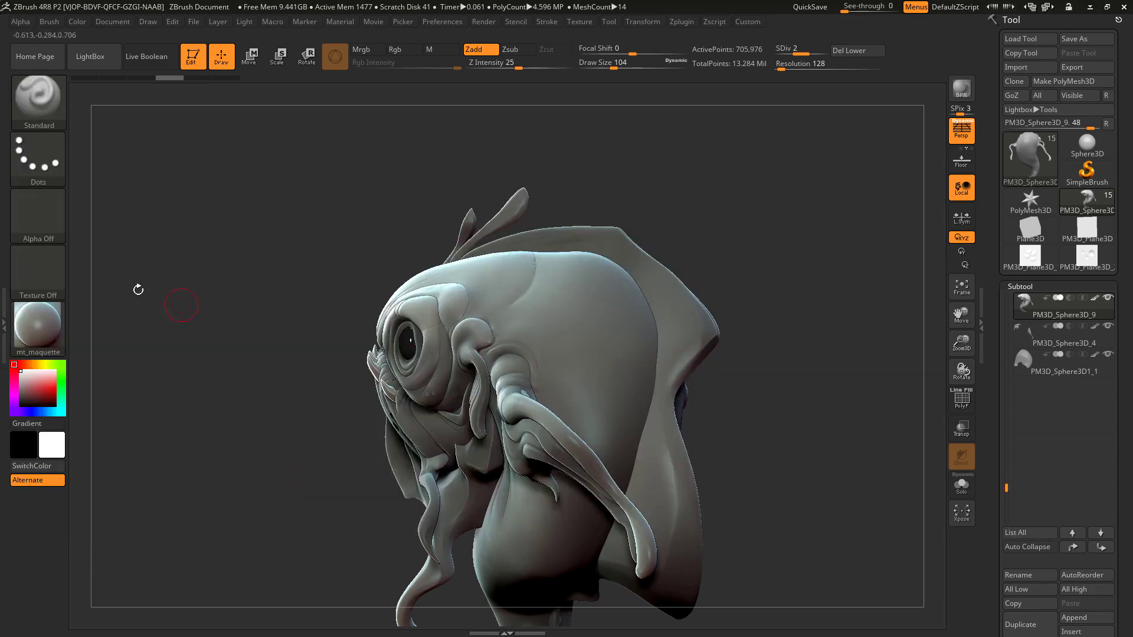
{"action": "left_click", "coordinate": [37, 215]}
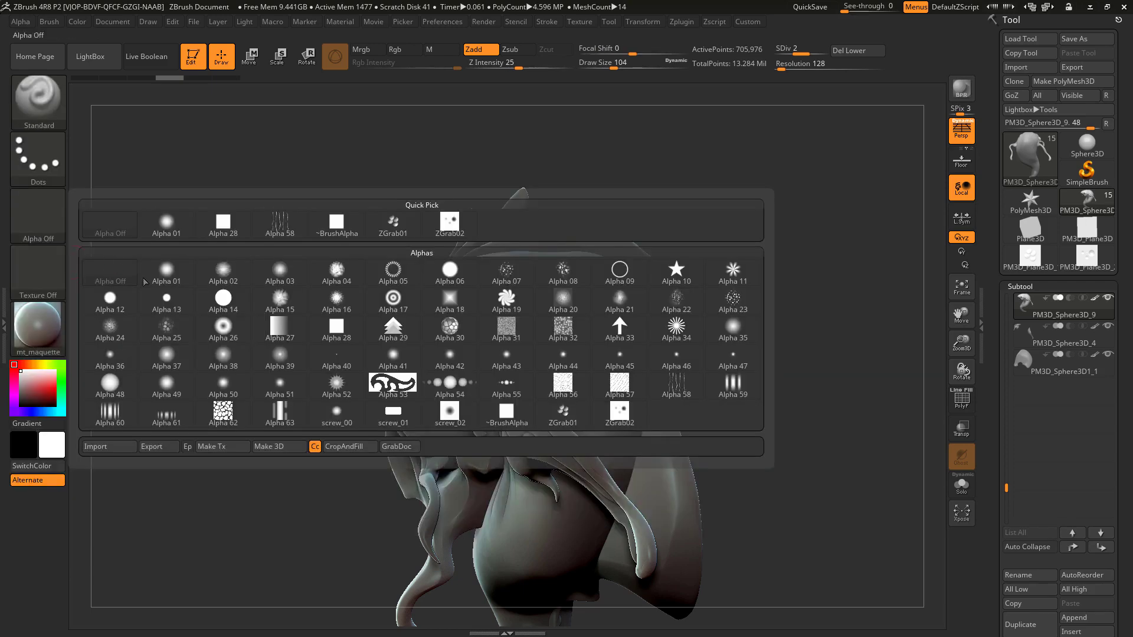
{"action": "left_click", "coordinate": [563, 414]}
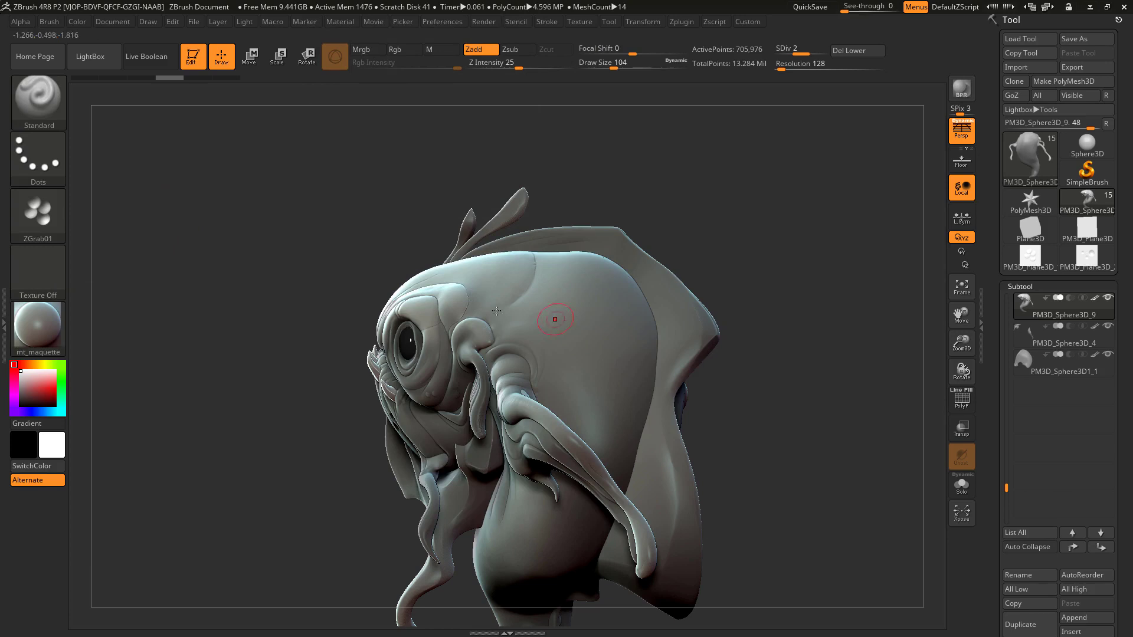
Try Dots strokes with the overlapping-disc alpha on the side of the head, enlarging the brush to 453, and undo them.
{"action": "left_click_drag", "start_coordinate": [521, 303], "coordinate": [578, 307]}
{"action": "key", "text": "ctrl+z"}
{"action": "key", "text": "s"}
{"action": "mouse_move", "coordinate": [540, 288]}
{"action": "left_mouse_down"}
{"action": "mouse_move", "coordinate": [597, 319]}
{"action": "mouse_move", "coordinate": [606, 361]}
{"action": "mouse_move", "coordinate": [593, 322]}
{"action": "mouse_move", "coordinate": [552, 278]}
{"action": "left_mouse_up"}
{"action": "key", "text": "ctrl+z"}
{"action": "mouse_move", "coordinate": [625, 373]}
{"action": "left_mouse_down"}
{"action": "mouse_move", "coordinate": [624, 297]}
{"action": "mouse_move", "coordinate": [566, 260]}
{"action": "left_mouse_up"}
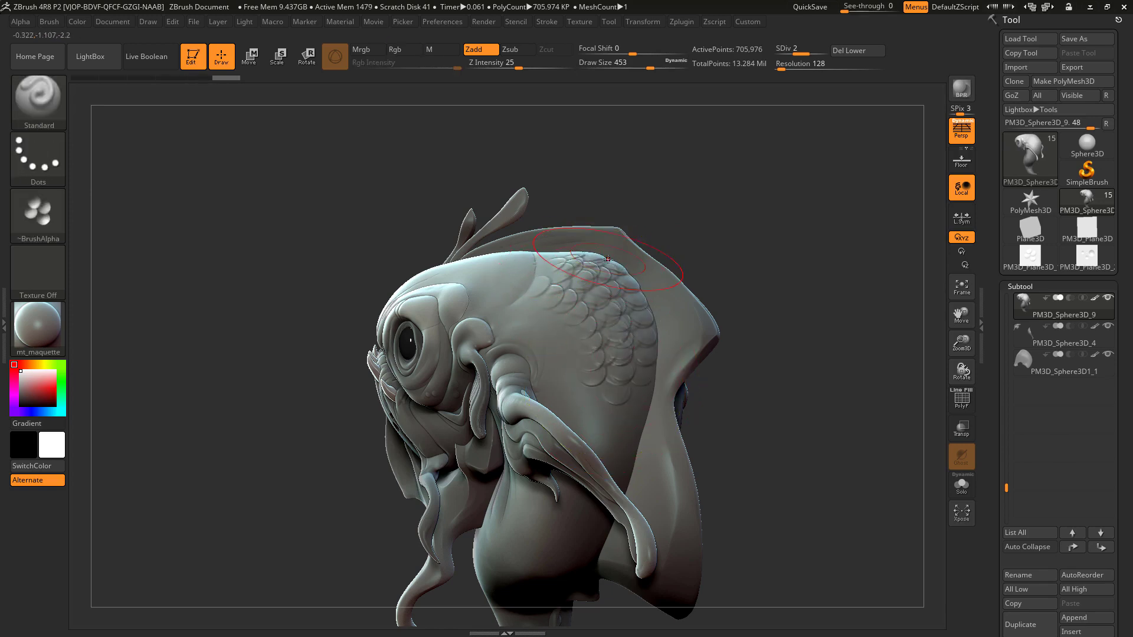
{"action": "key", "text": "ctrl+z"}
{"action": "key", "text": "ctrl+z"}
{"action": "key", "text": "ctrl+z"}
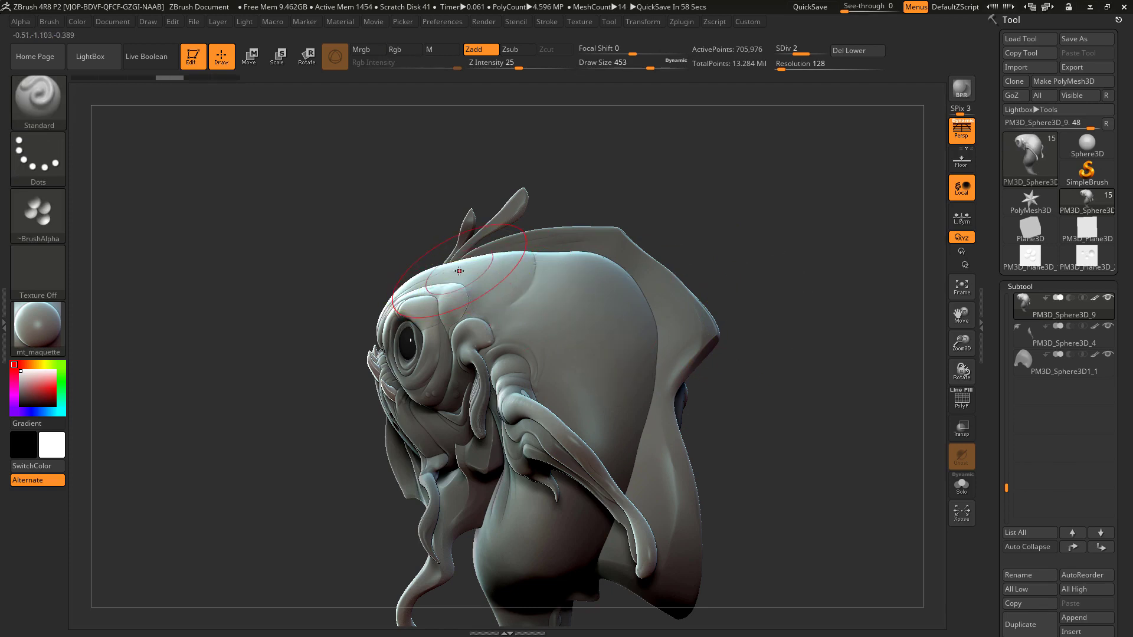
Set the stroke to DragRect and the draw size to 228, and stamp several scale clusters on the upper side of the head.
{"action": "left_click", "coordinate": [39, 158]}
{"action": "left_click", "coordinate": [164, 170]}
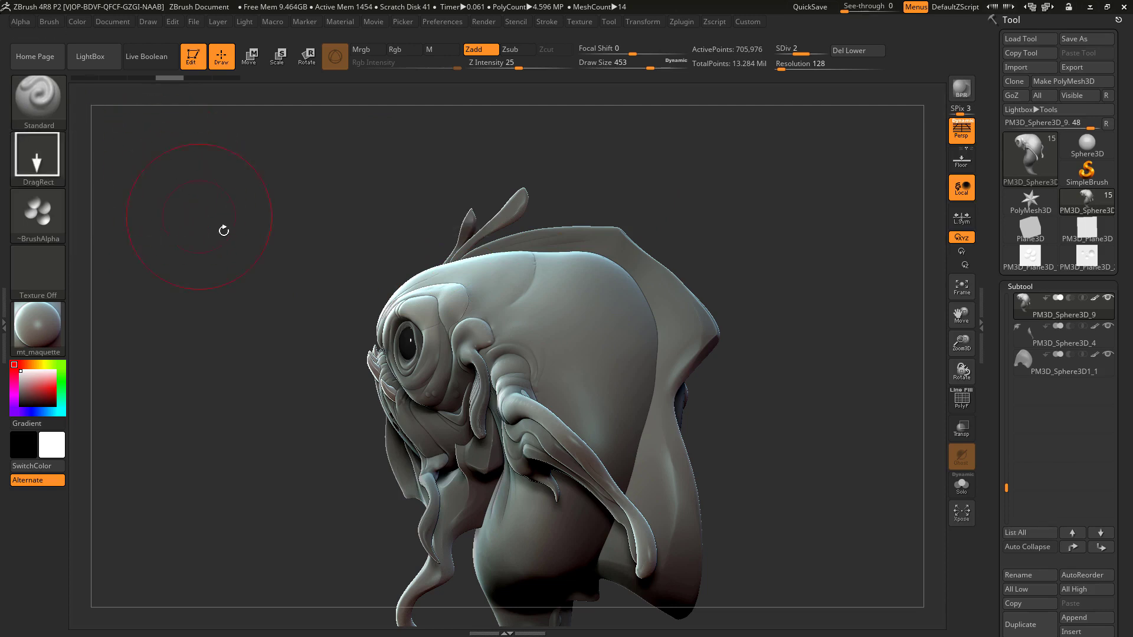
{"action": "key", "text": "bracketleft"}
{"action": "key", "text": "bracketleft"}
{"action": "left_click_drag", "start_coordinate": [561, 326], "coordinate": [561, 272]}
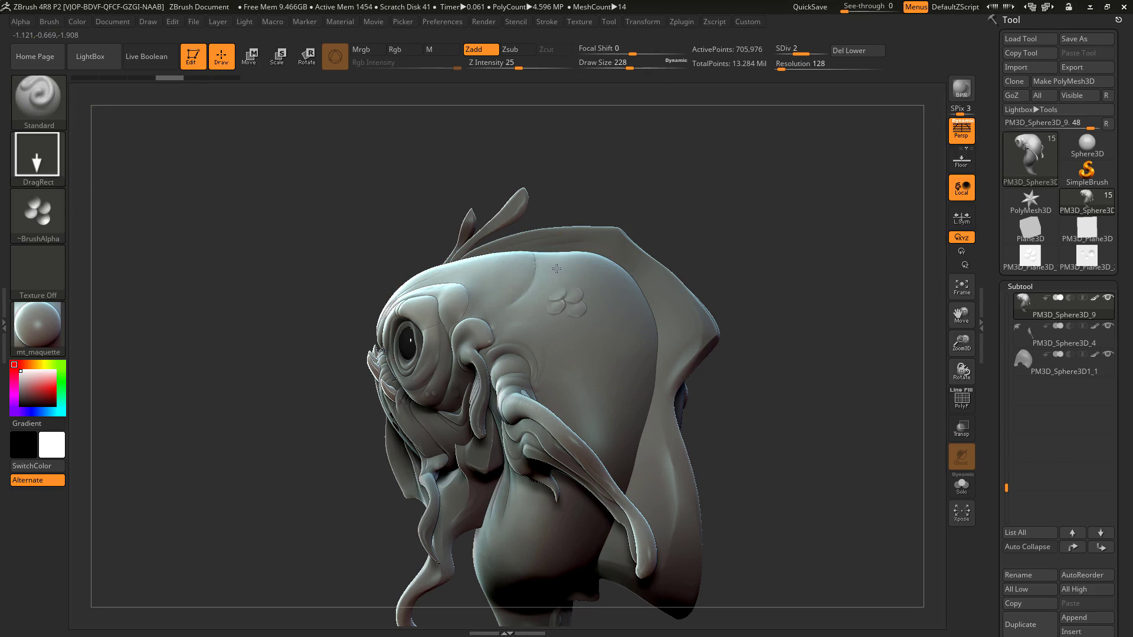
{"action": "left_click_drag", "start_coordinate": [600, 304], "coordinate": [601, 274]}
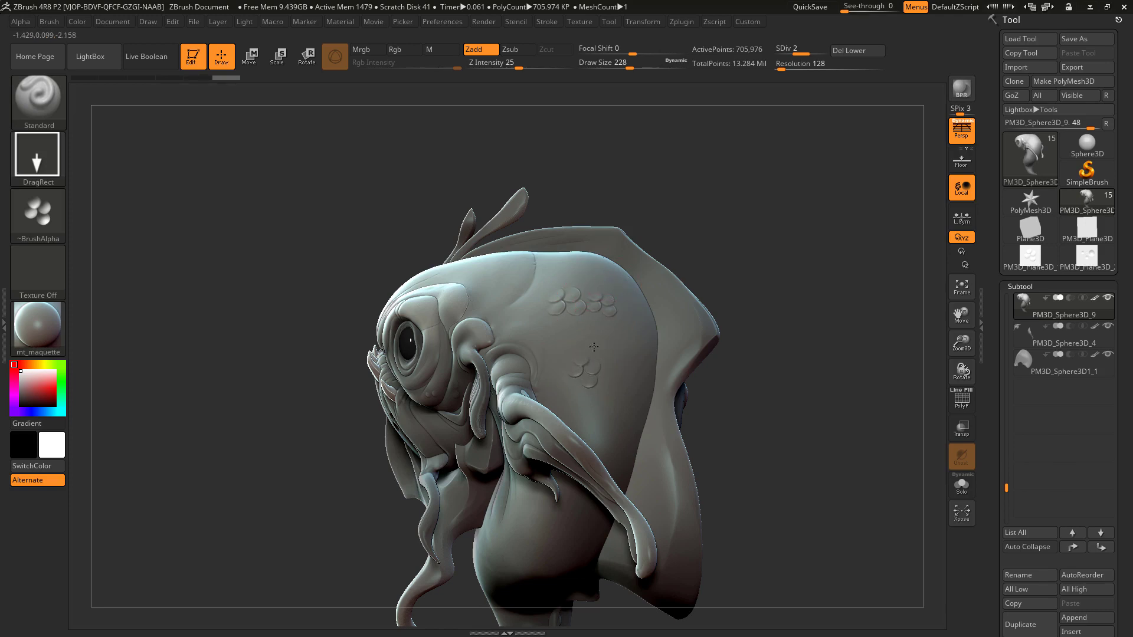
{"action": "left_click_drag", "start_coordinate": [593, 347], "coordinate": [597, 334]}
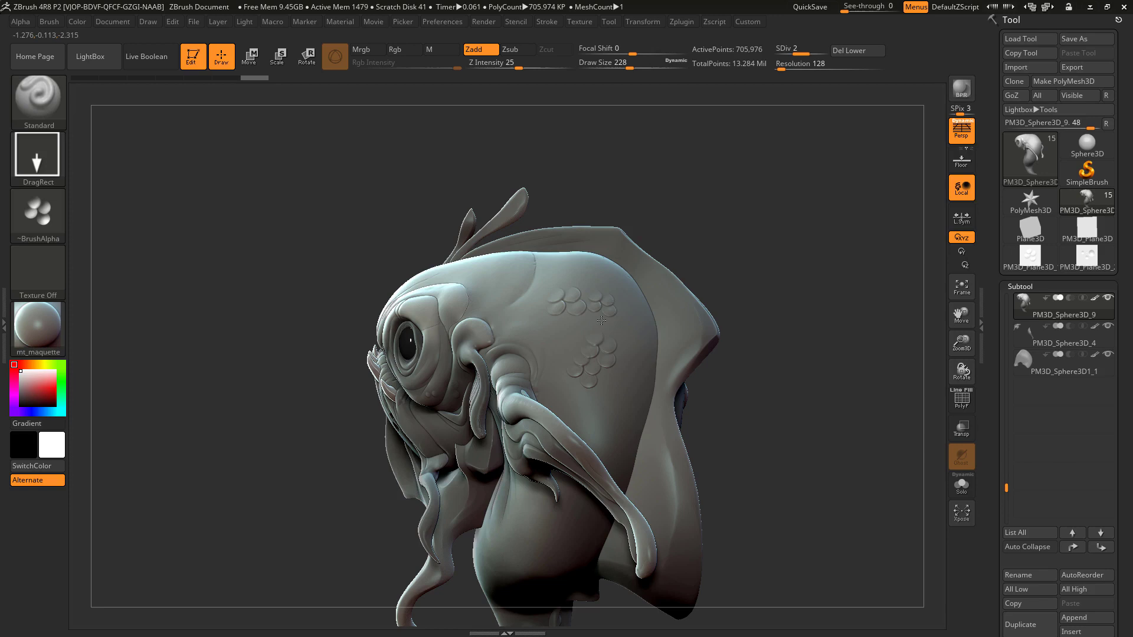
Stamp additional scale clusters lower on the body's side and between the eye and the existing scales.
{"action": "left_click_drag", "start_coordinate": [771, 407], "coordinate": [742, 408]}
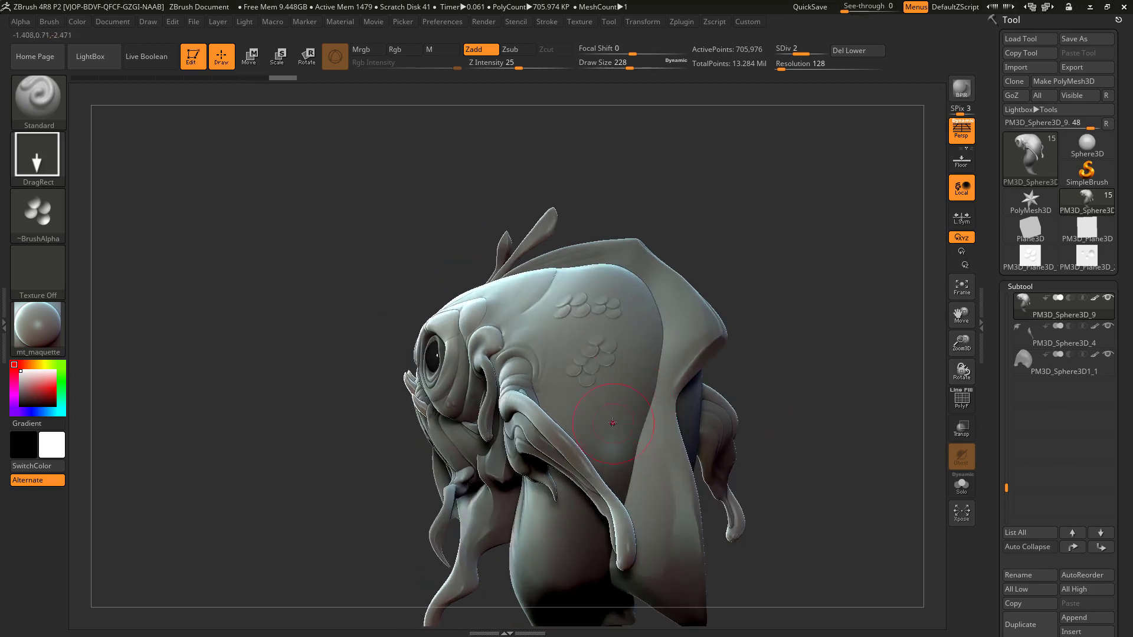
{"action": "left_click_drag", "start_coordinate": [614, 417], "coordinate": [621, 395]}
{"action": "left_click", "coordinate": [631, 390]}
{"action": "left_click_drag", "start_coordinate": [793, 242], "coordinate": [738, 269]}
{"action": "mouse_move", "coordinate": [512, 310]}
{"action": "left_mouse_down"}
{"action": "mouse_move", "coordinate": [509, 287]}
{"action": "mouse_move", "coordinate": [531, 305]}
{"action": "left_mouse_up"}
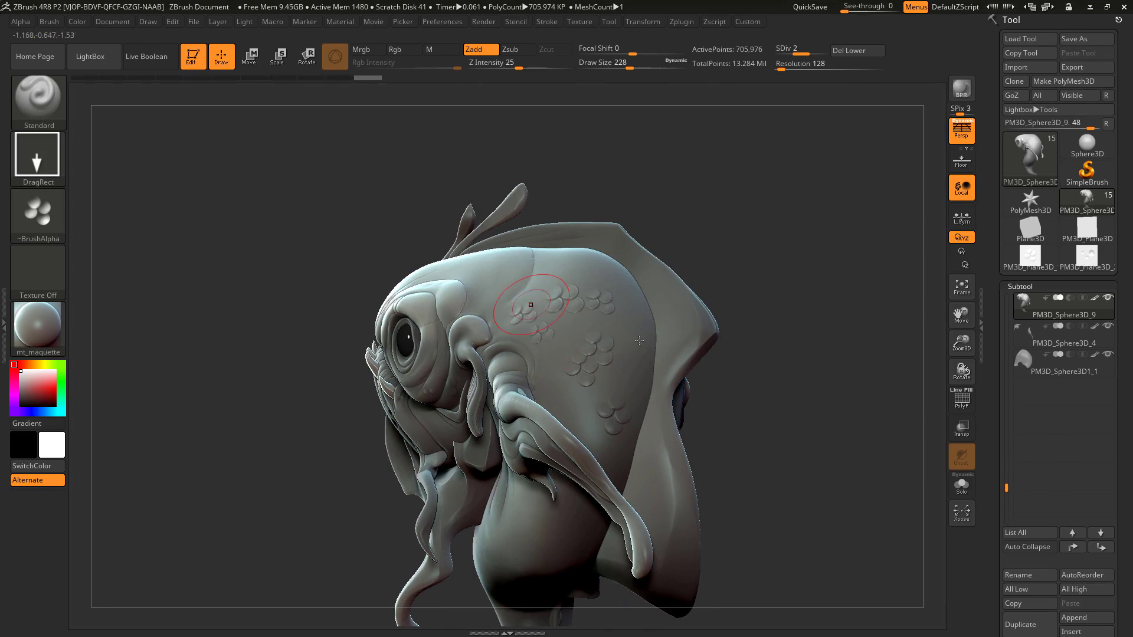
{"action": "left_click_drag", "start_coordinate": [639, 340], "coordinate": [640, 339]}
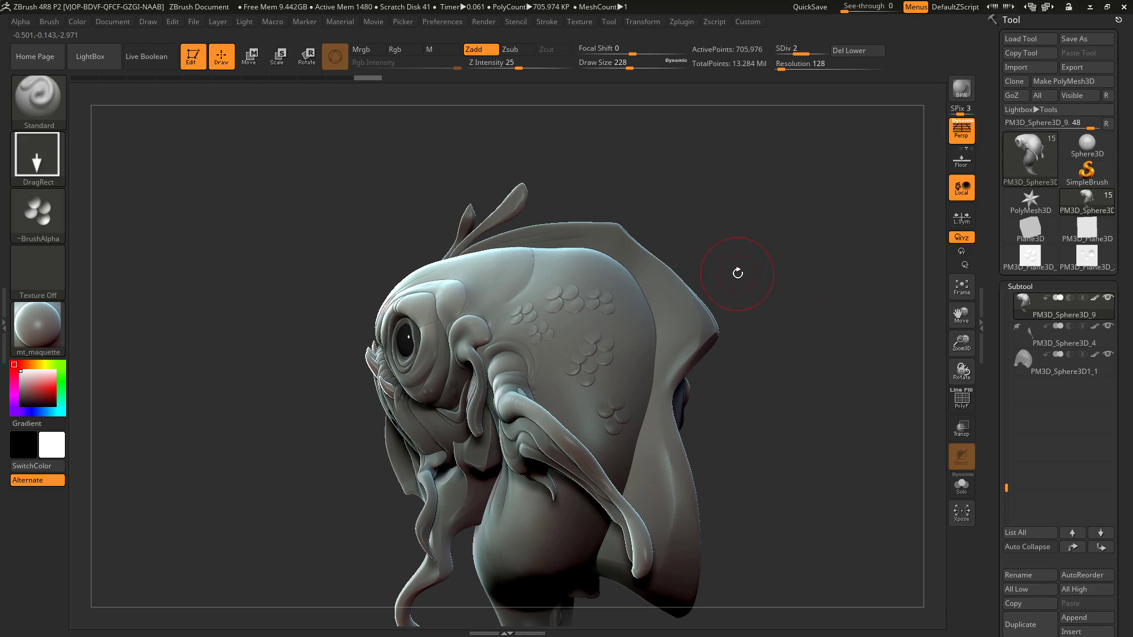
Choose the ZGrab02 alpha and stamp the round bumps on the opposite side of the creature's body.
{"action": "left_click_drag", "start_coordinate": [606, 160], "coordinate": [88, 227]}
{"action": "left_click", "coordinate": [52, 222]}
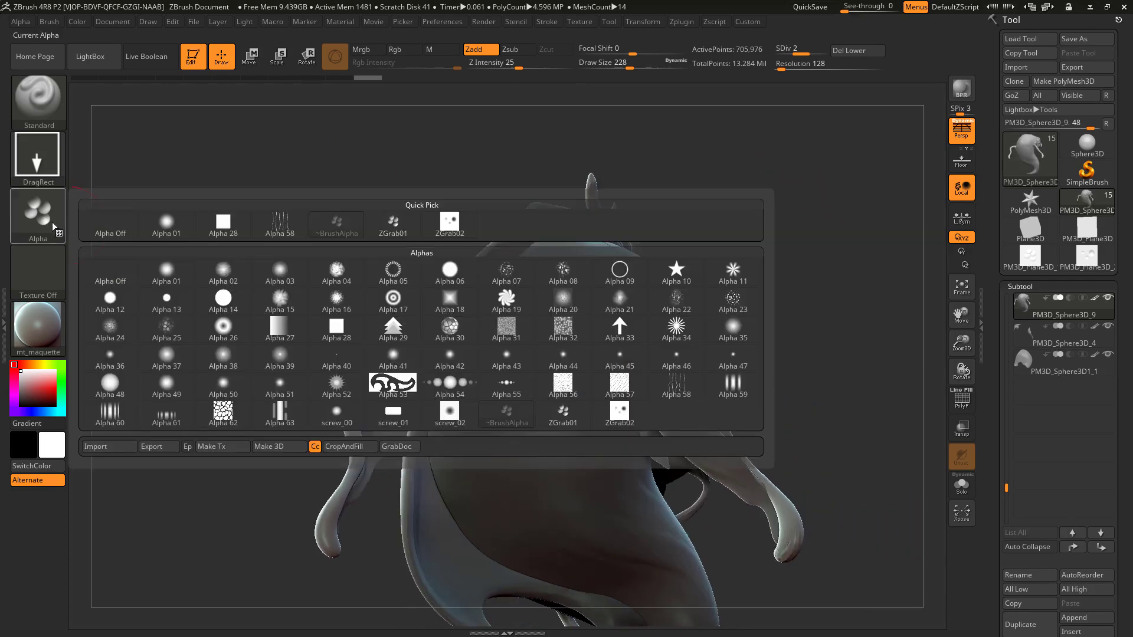
{"action": "left_click", "coordinate": [620, 413]}
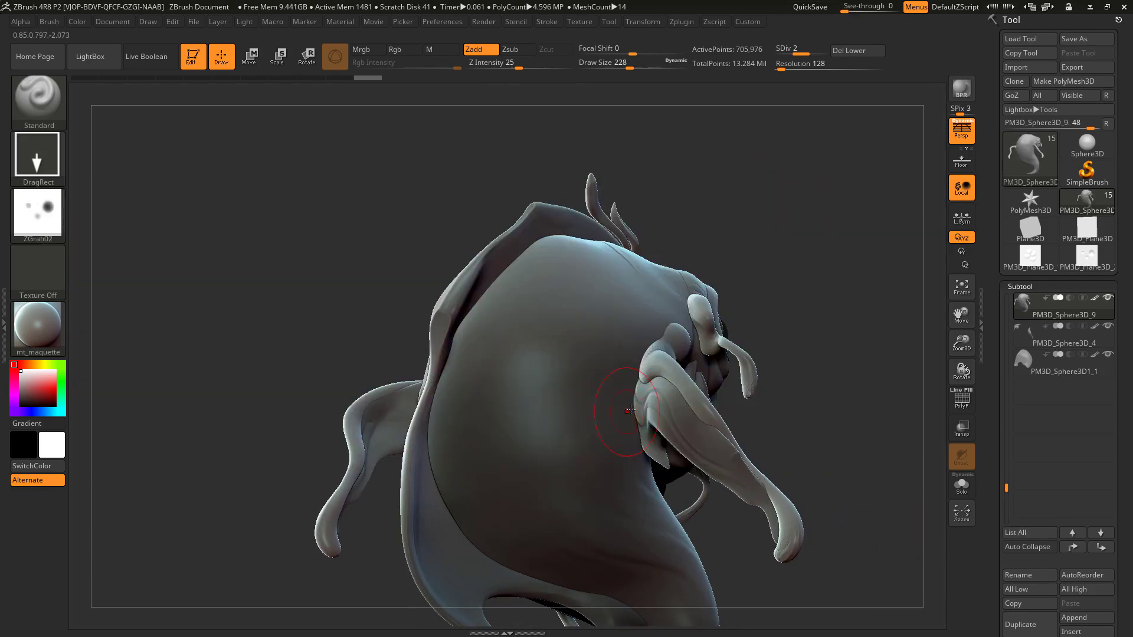
{"action": "left_click_drag", "start_coordinate": [803, 193], "coordinate": [580, 371]}
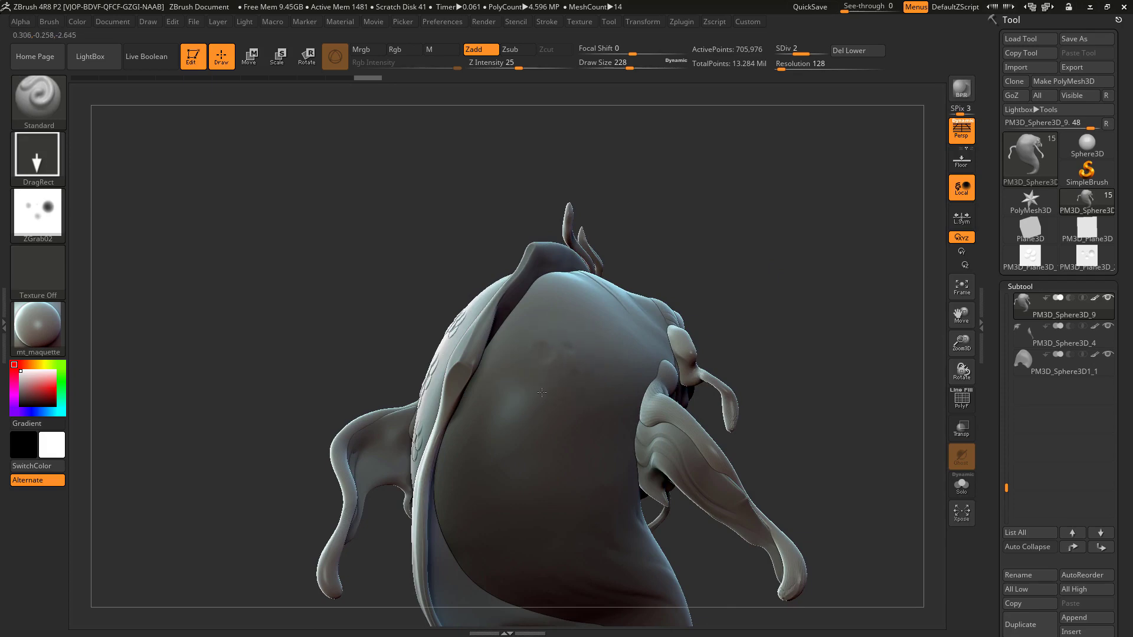
{"action": "left_click_drag", "start_coordinate": [542, 392], "coordinate": [555, 379]}
Try a round-bump stamp at Z Intensity 100 on the same side, inspect its relief, and undo it.
{"action": "left_click_drag", "start_coordinate": [811, 331], "coordinate": [840, 286]}
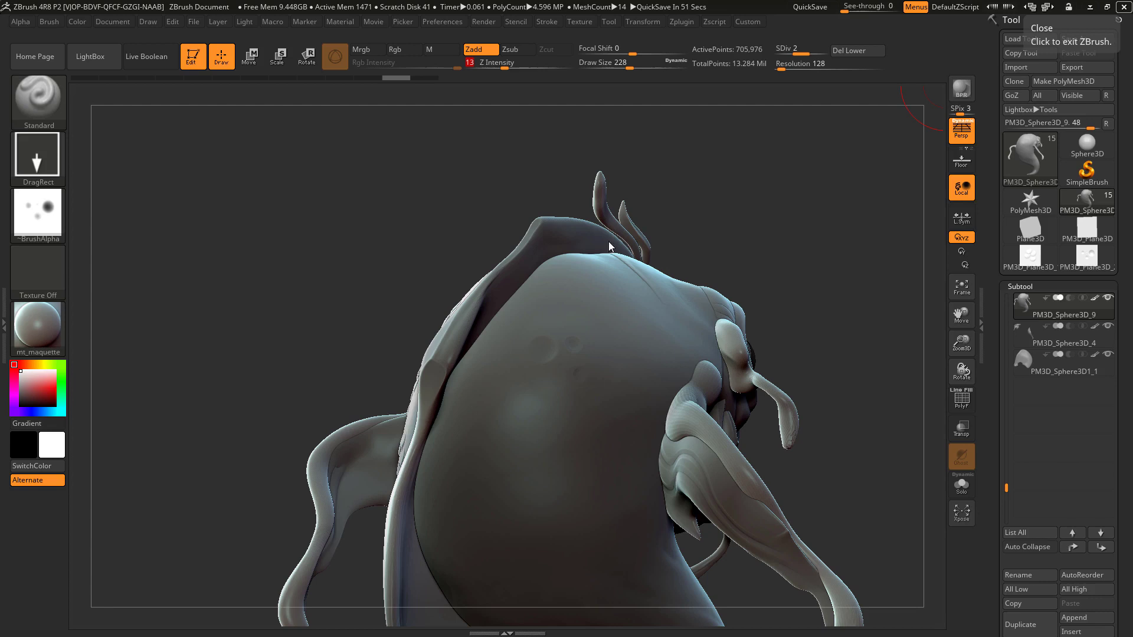
{"action": "left_click_drag", "start_coordinate": [505, 66], "coordinate": [572, 67]}
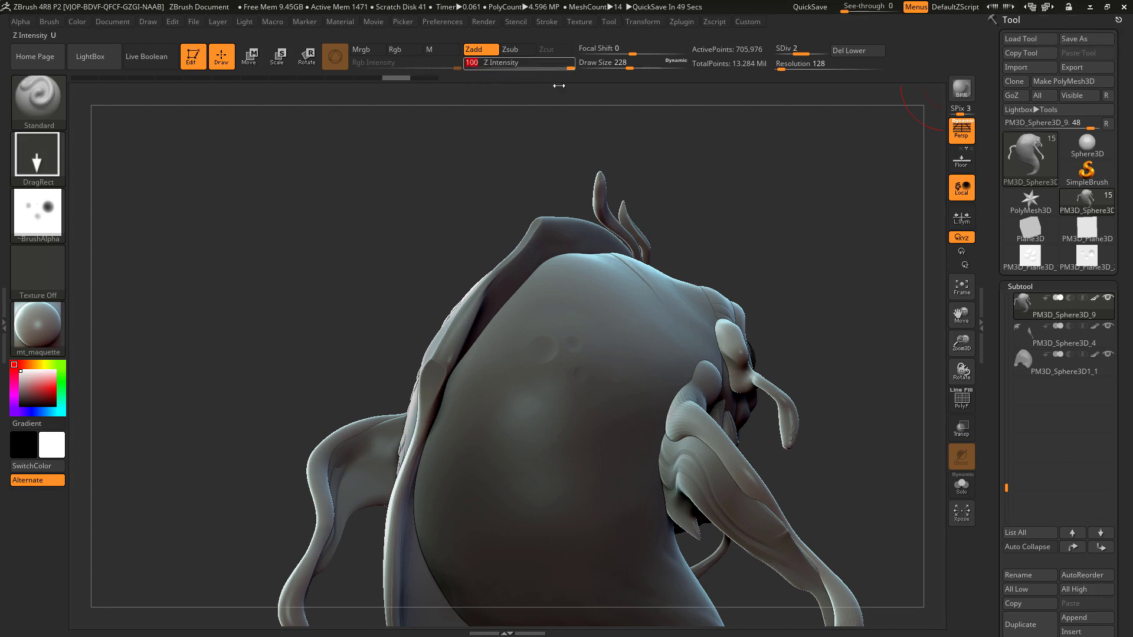
{"action": "left_click_drag", "start_coordinate": [538, 408], "coordinate": [540, 452]}
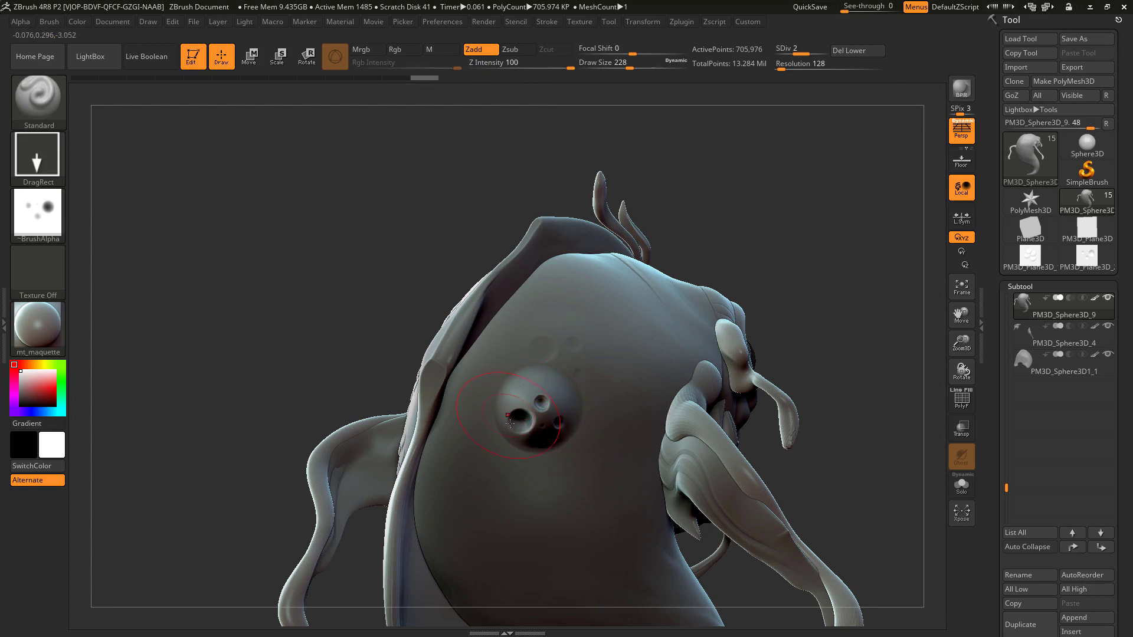
{"action": "mouse_move", "coordinate": [855, 354]}
{"action": "left_mouse_down"}
{"action": "mouse_move", "coordinate": [853, 306]}
{"action": "mouse_move", "coordinate": [814, 321]}
{"action": "left_mouse_up"}
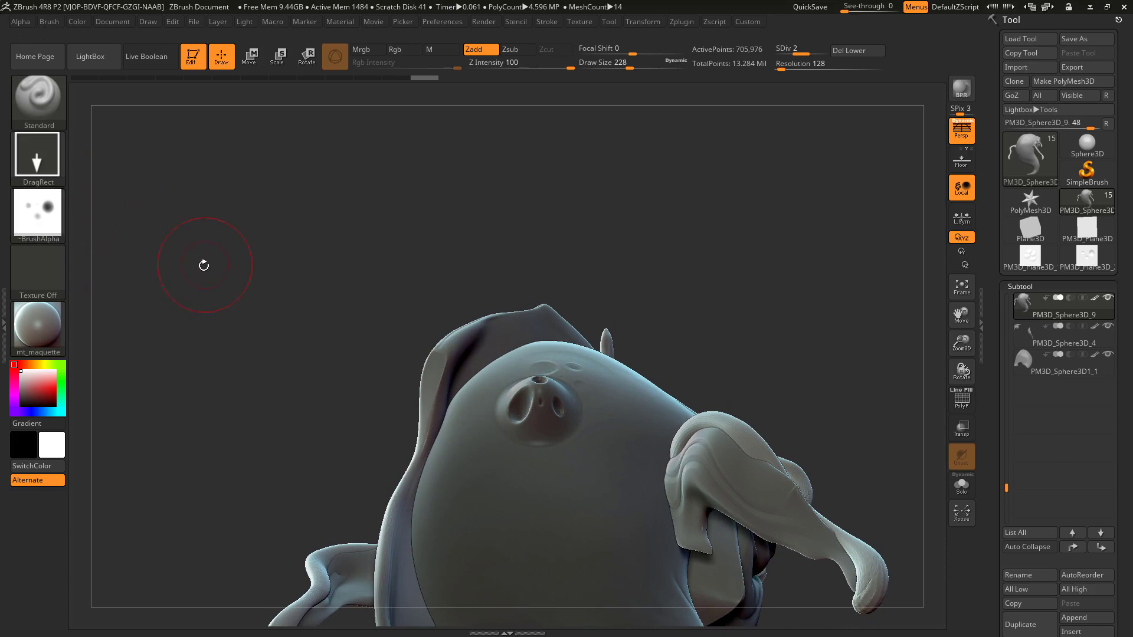
{"action": "left_click_drag", "start_coordinate": [756, 265], "coordinate": [756, 366]}
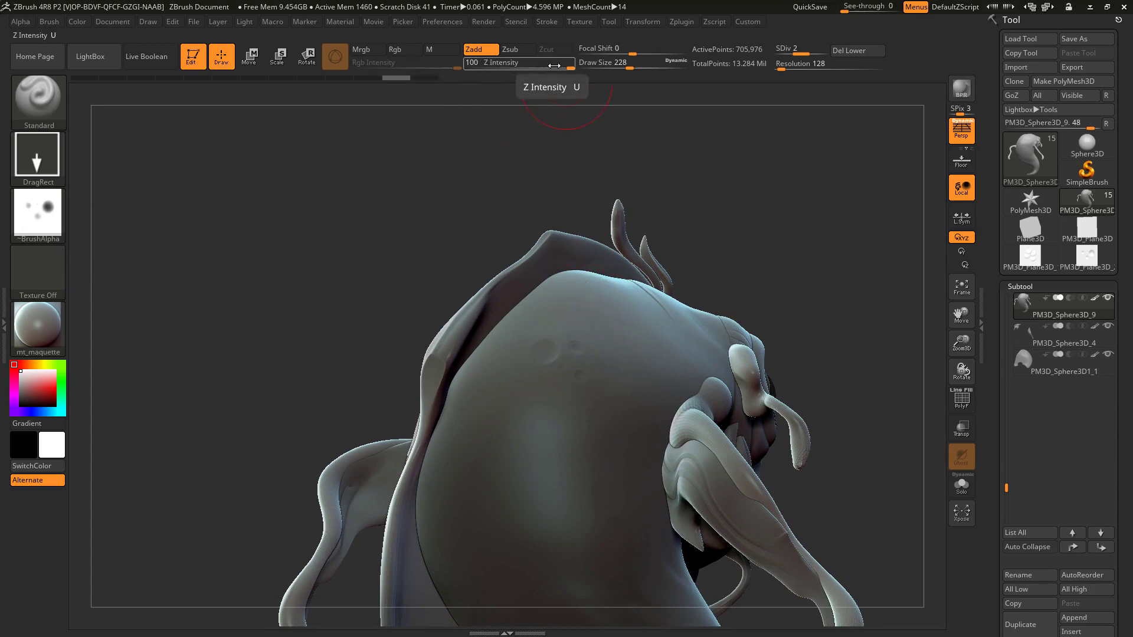
Set the brush's Z Intensity to 51 and raise the Mid Value of the round-bump alpha.
{"action": "left_click_drag", "start_coordinate": [554, 65], "coordinate": [545, 67]}
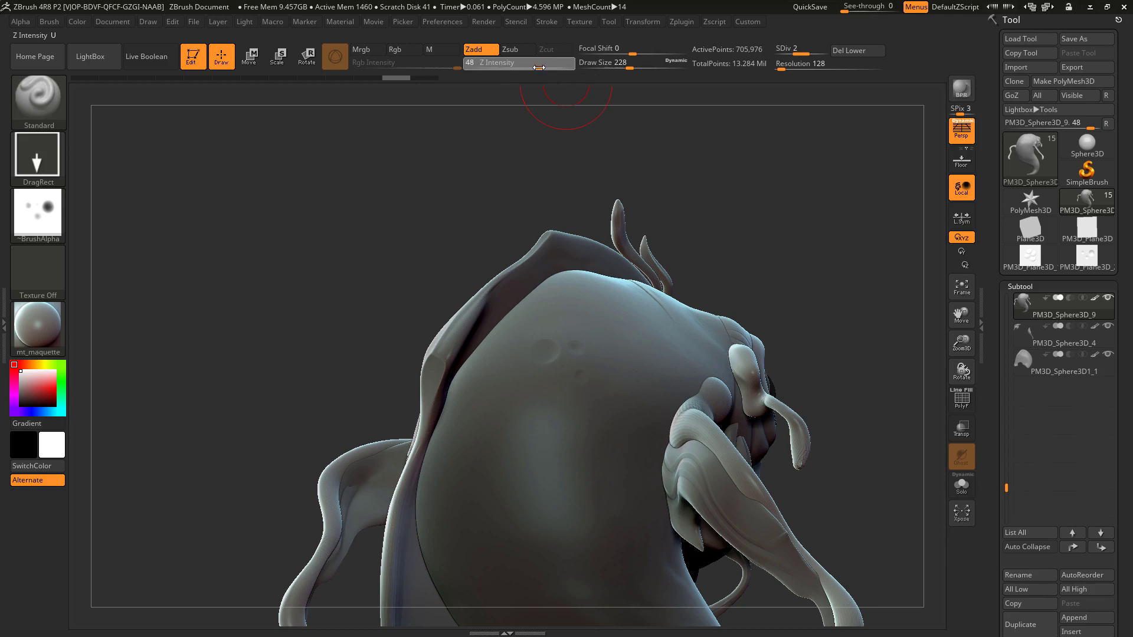
{"action": "left_click_drag", "start_coordinate": [538, 67], "coordinate": [542, 67]}
{"action": "left_click", "coordinate": [49, 22]}
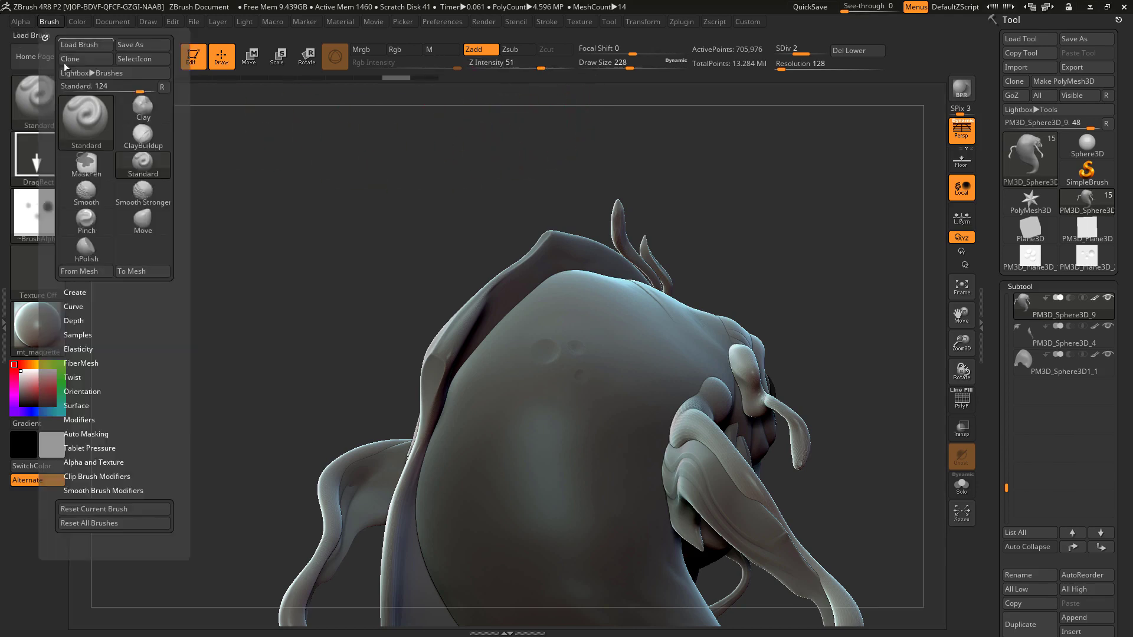
{"action": "left_click", "coordinate": [20, 21]}
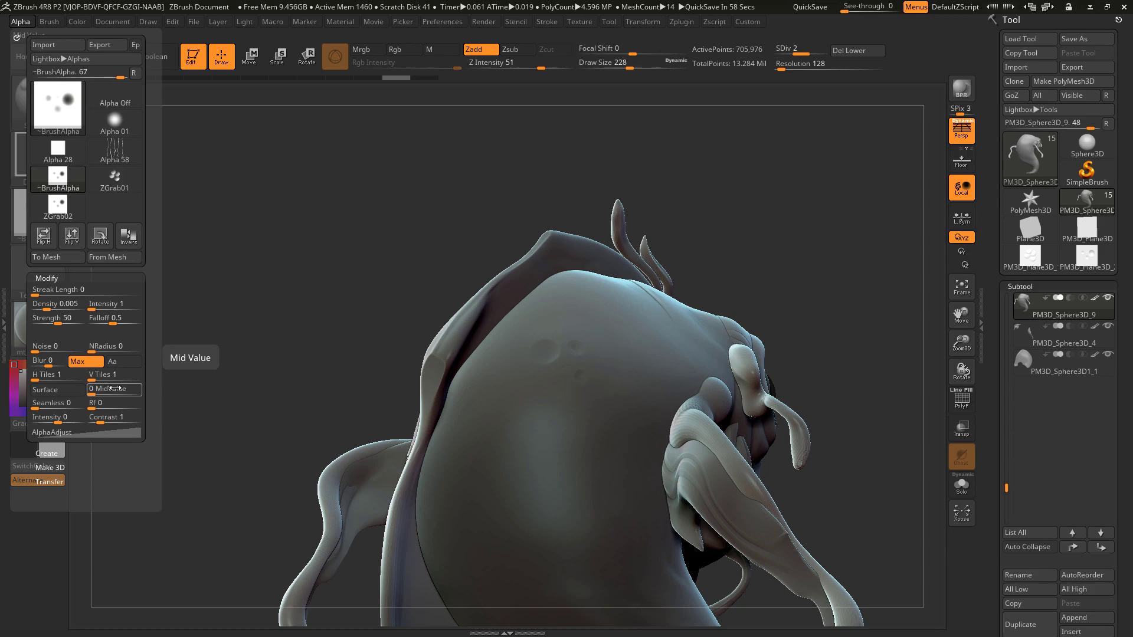
{"action": "left_click", "coordinate": [21, 22]}
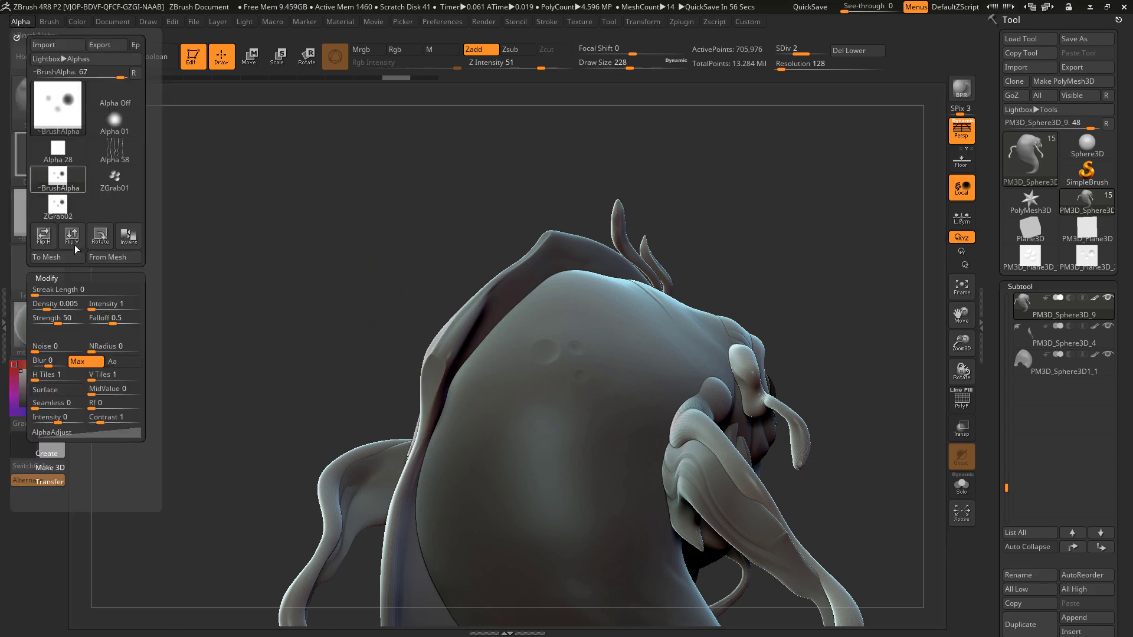
{"action": "left_click_drag", "start_coordinate": [96, 390], "coordinate": [145, 385]}
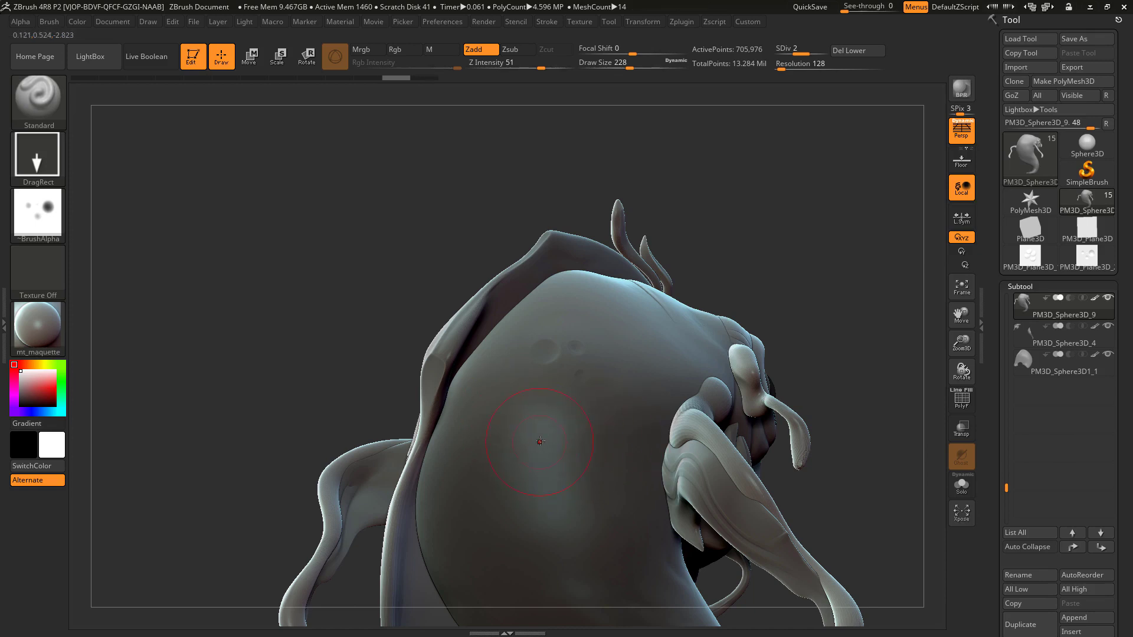
Stamp several clusters of round pits of varying size on the unscaled side of the creature's body using Zadd.
{"action": "left_click_drag", "start_coordinate": [548, 455], "coordinate": [552, 513]}
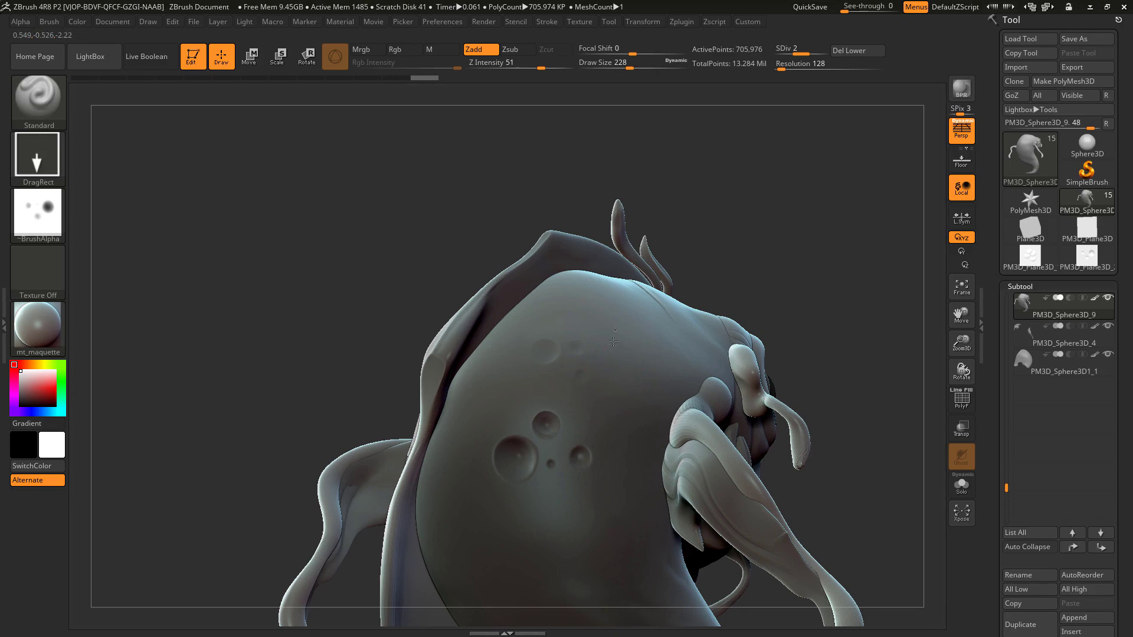
{"action": "left_click_drag", "start_coordinate": [613, 342], "coordinate": [601, 390]}
{"action": "mouse_move", "coordinate": [891, 248]}
{"action": "left_mouse_down"}
{"action": "mouse_move", "coordinate": [508, 397]}
{"action": "mouse_move", "coordinate": [512, 409]}
{"action": "left_mouse_up"}
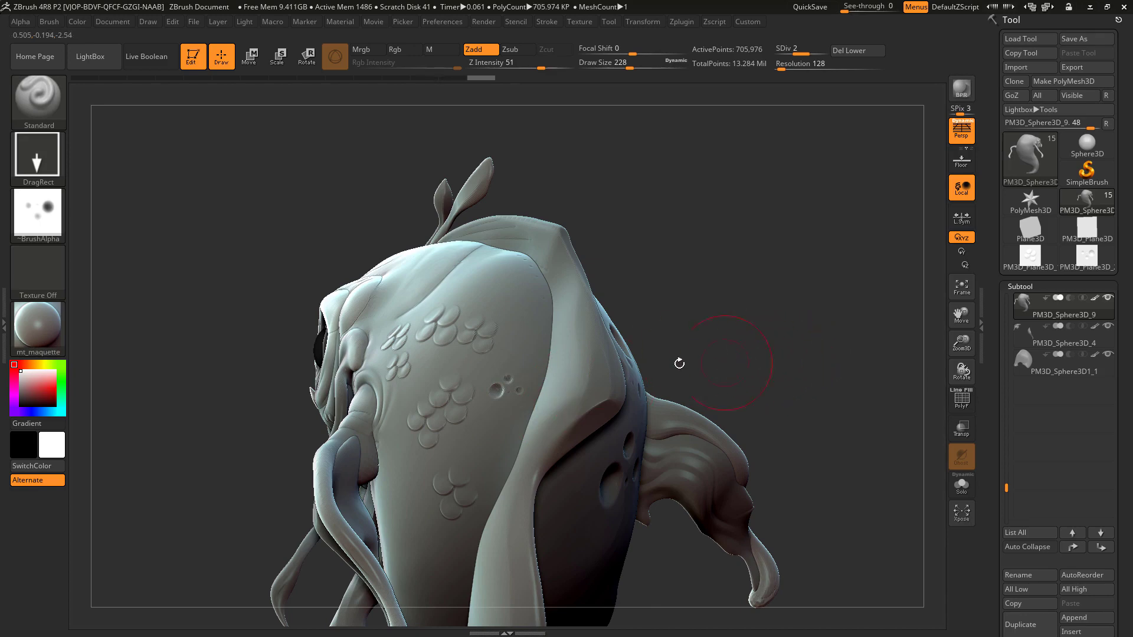
{"action": "left_click_drag", "start_coordinate": [723, 299], "coordinate": [655, 267]}
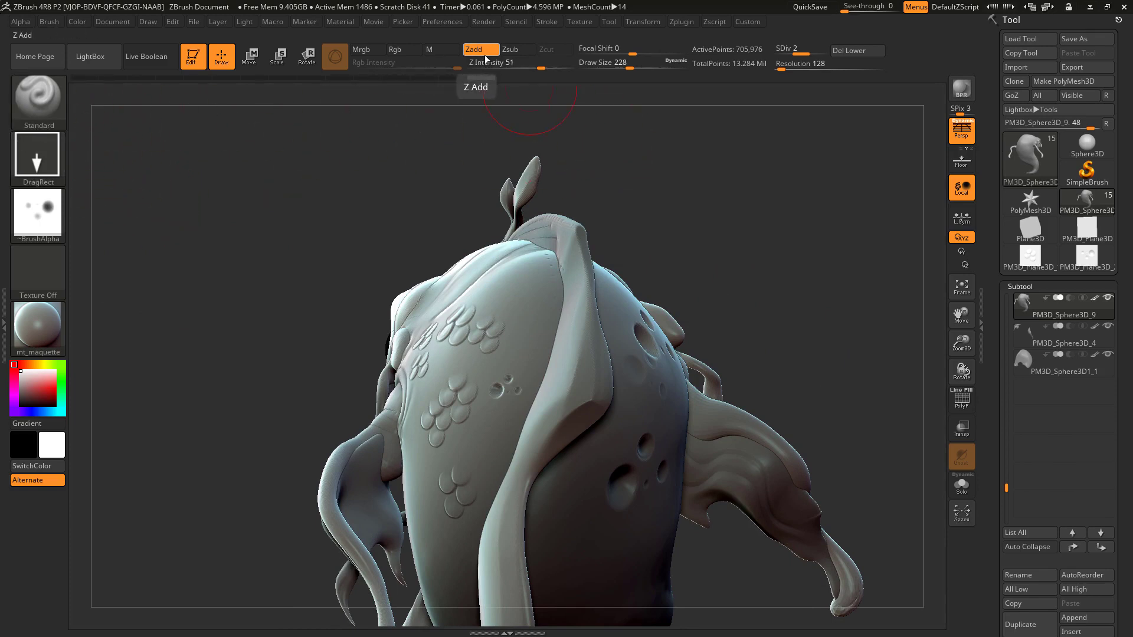
Switch the brush to Zsub and stamp clusters of raised round bumps above and beside the pits on the body.
{"action": "left_click", "coordinate": [510, 49]}
{"action": "mouse_move", "coordinate": [809, 253]}
{"action": "left_mouse_down"}
{"action": "mouse_move", "coordinate": [816, 273]}
{"action": "mouse_move", "coordinate": [761, 245]}
{"action": "mouse_move", "coordinate": [797, 215]}
{"action": "mouse_move", "coordinate": [791, 271]}
{"action": "mouse_move", "coordinate": [697, 313]}
{"action": "mouse_move", "coordinate": [579, 279]}
{"action": "mouse_move", "coordinate": [544, 311]}
{"action": "mouse_move", "coordinate": [541, 335]}
{"action": "left_mouse_up"}
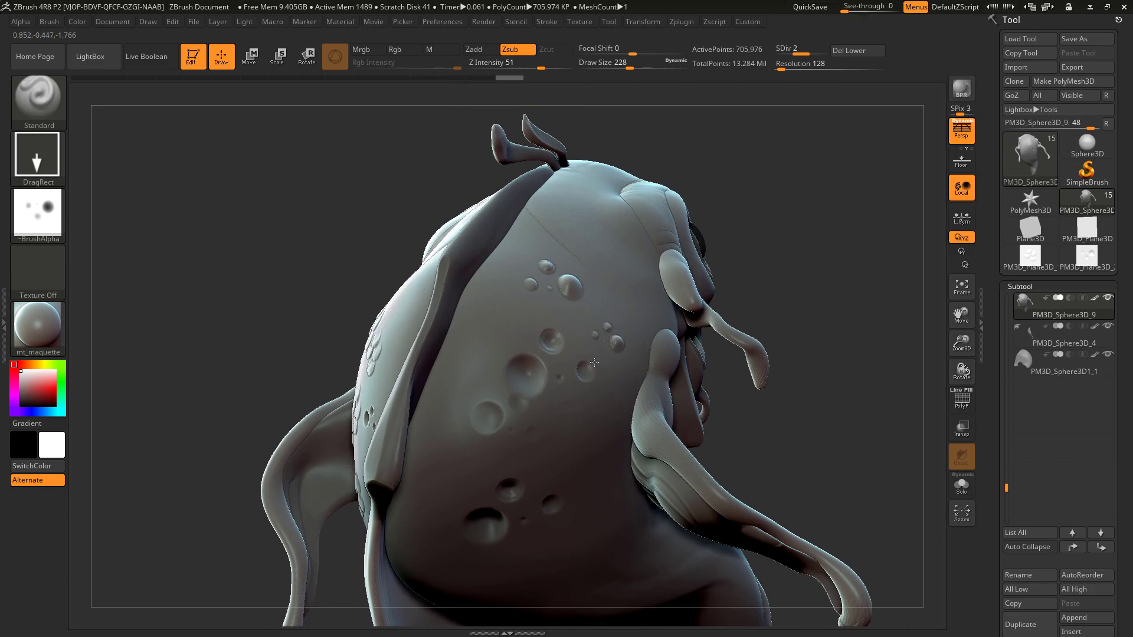
{"action": "mouse_move", "coordinate": [770, 298]}
{"action": "left_mouse_down"}
{"action": "mouse_move", "coordinate": [784, 277]}
{"action": "mouse_move", "coordinate": [761, 259]}
{"action": "mouse_move", "coordinate": [727, 269]}
{"action": "mouse_move", "coordinate": [766, 338]}
{"action": "left_mouse_up"}
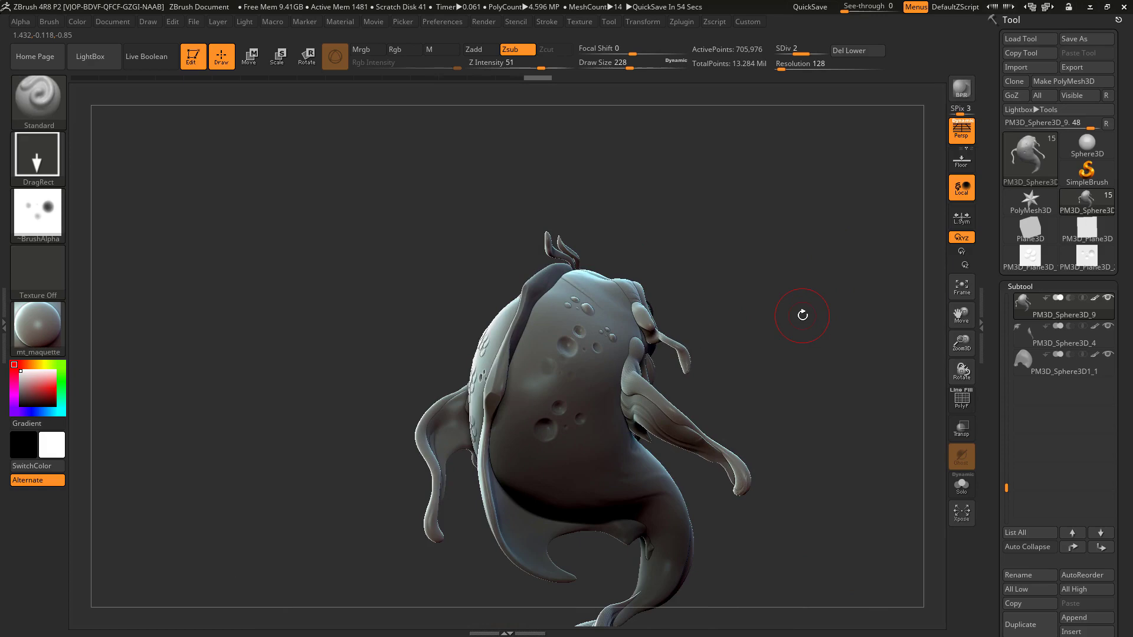